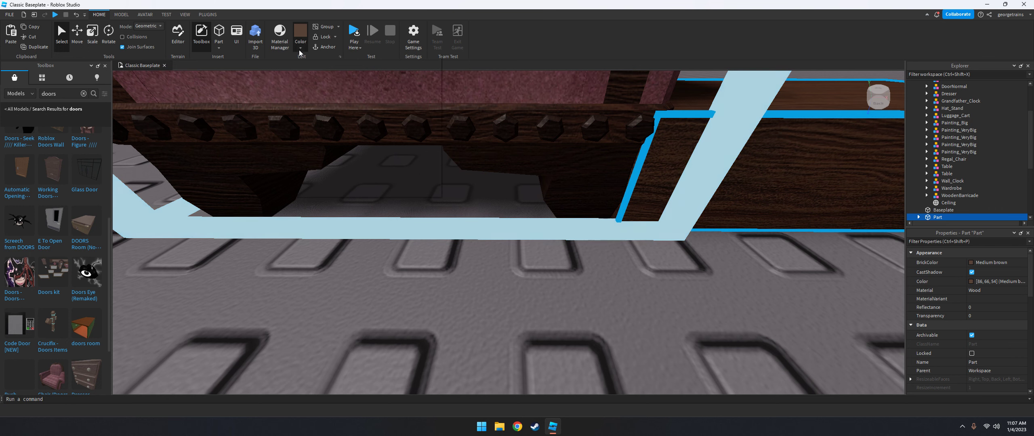
- Try Reddish brown and Pine Cone on the wooden part, finishing with Medium brown
click(301, 32)
click(321, 156)
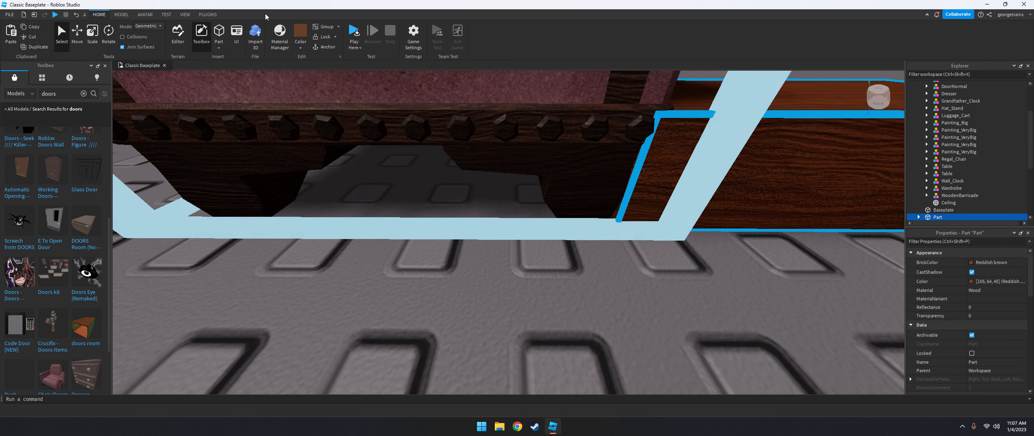
click(301, 31)
click(328, 168)
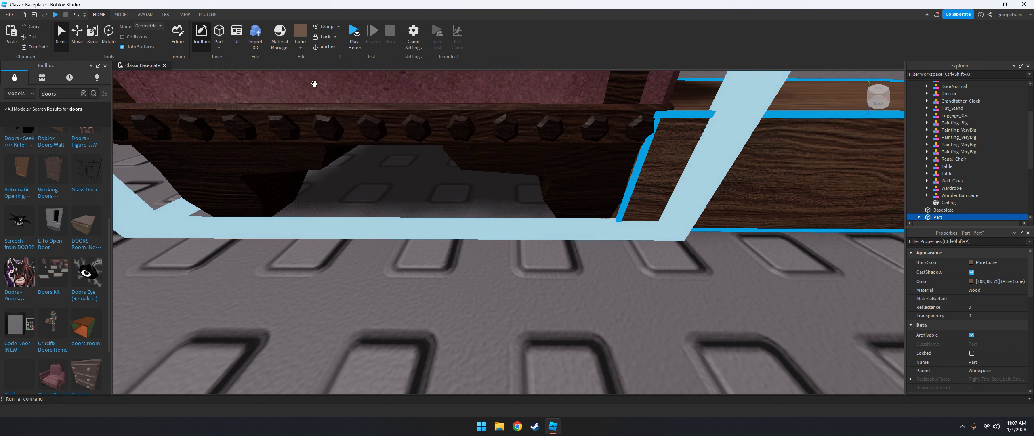
click(301, 31)
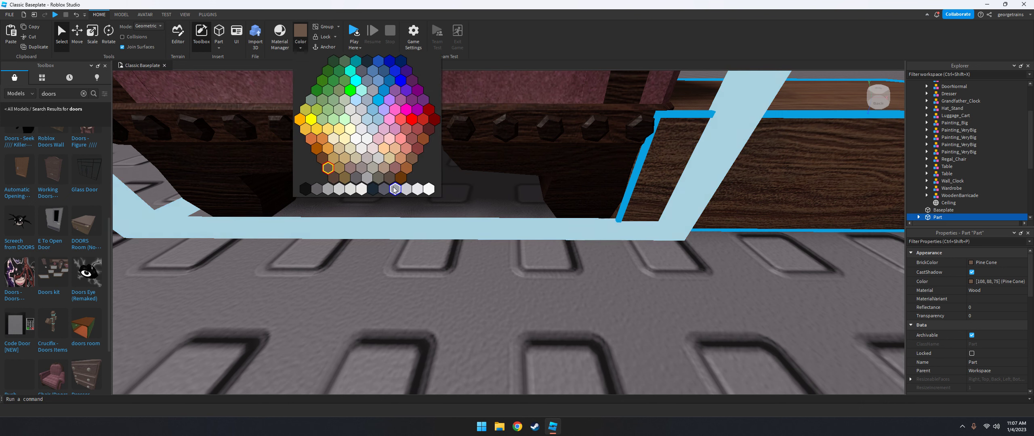
click(333, 181)
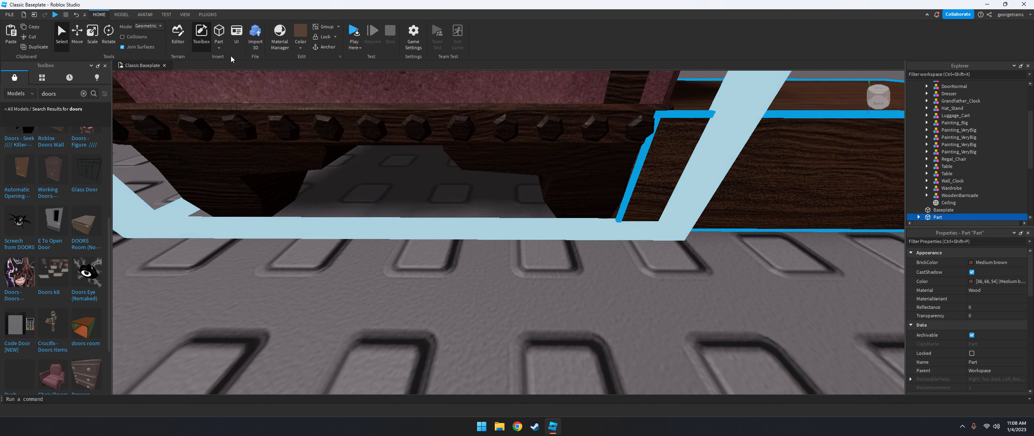
- Move and scale the wooden part down to a block that fits around one corner leg of the armchair
key(ctrl+2)
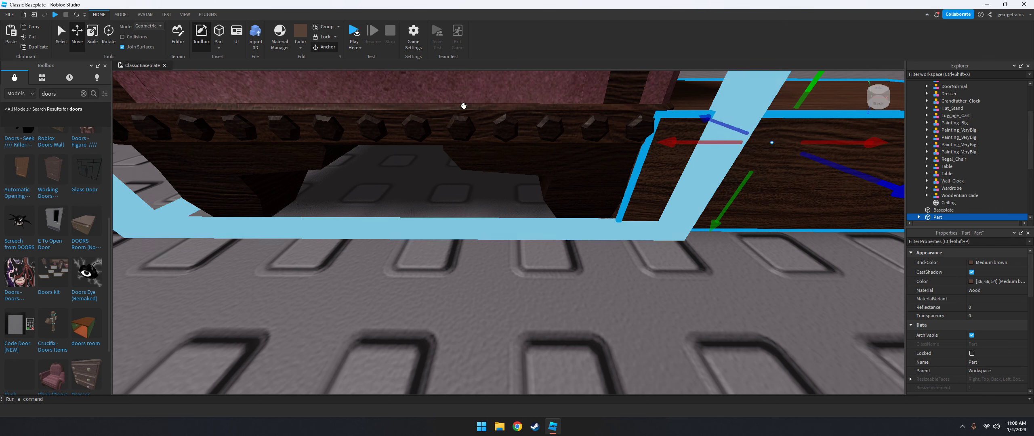
scroll(701, 143, down, 5)
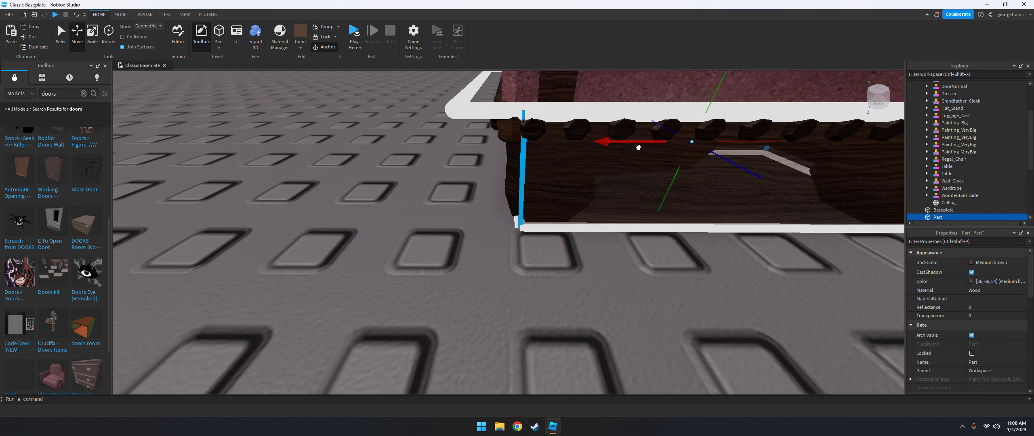
click(92, 36)
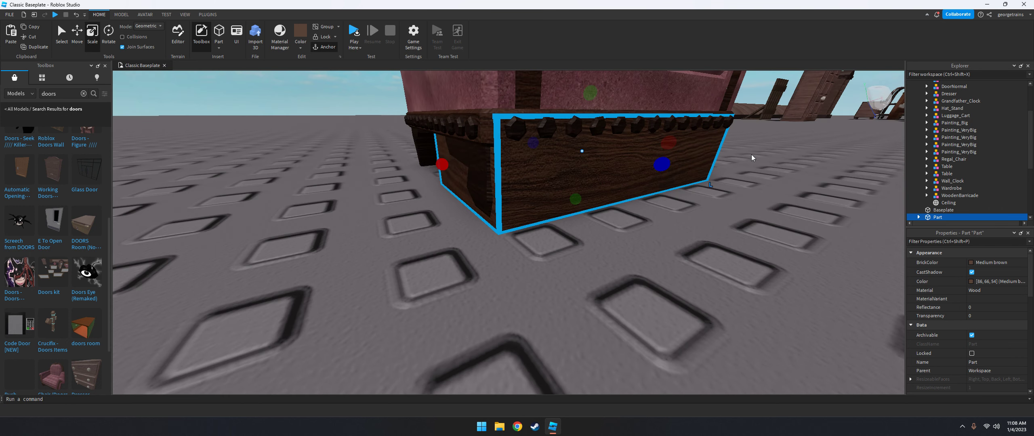
right_drag(752, 155, 314, 194)
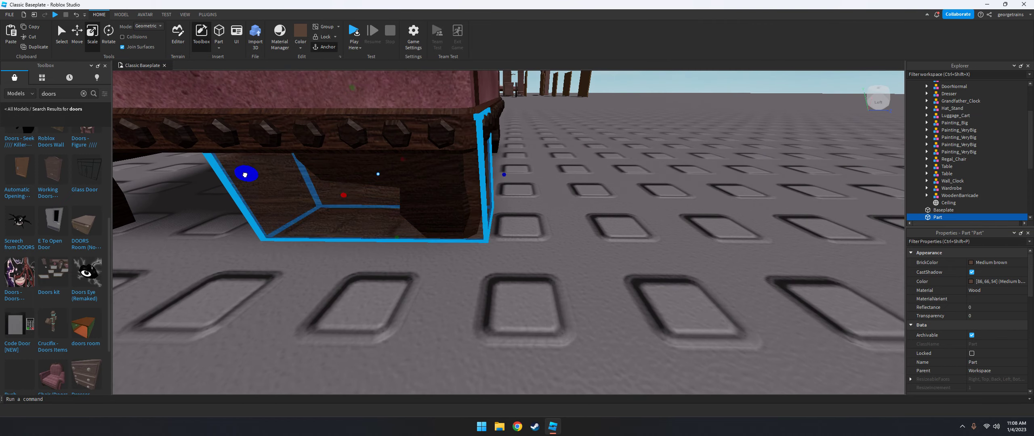
drag(399, 236, 388, 239)
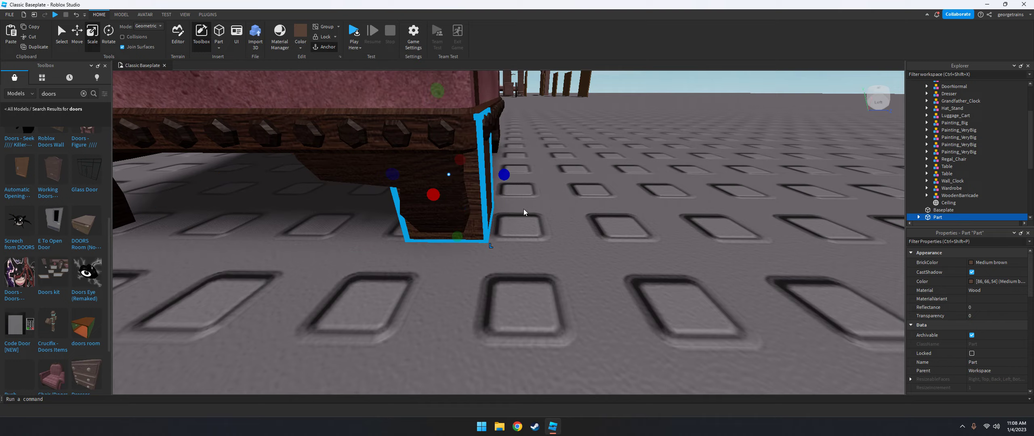
right_drag(606, 182, 630, 203)
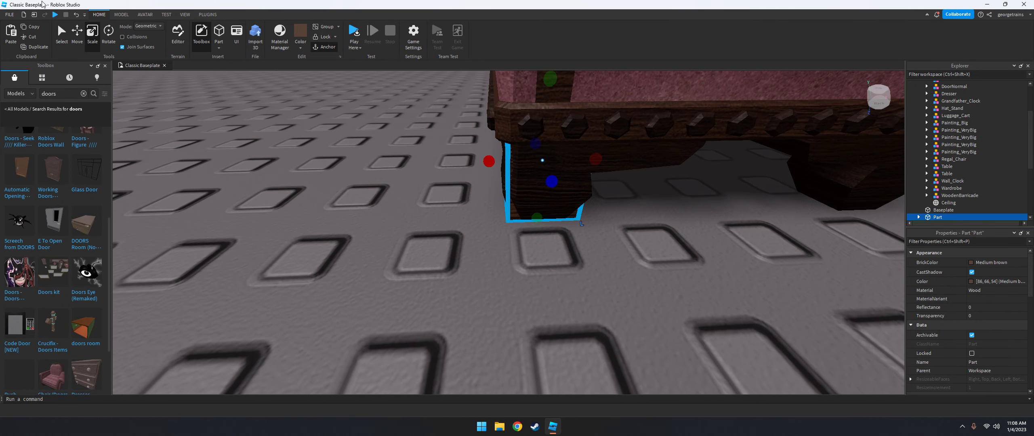
- Duplicate the leg block, bring the copy down beneath the armchair and resize it
scroll(630, 203, down, 5)
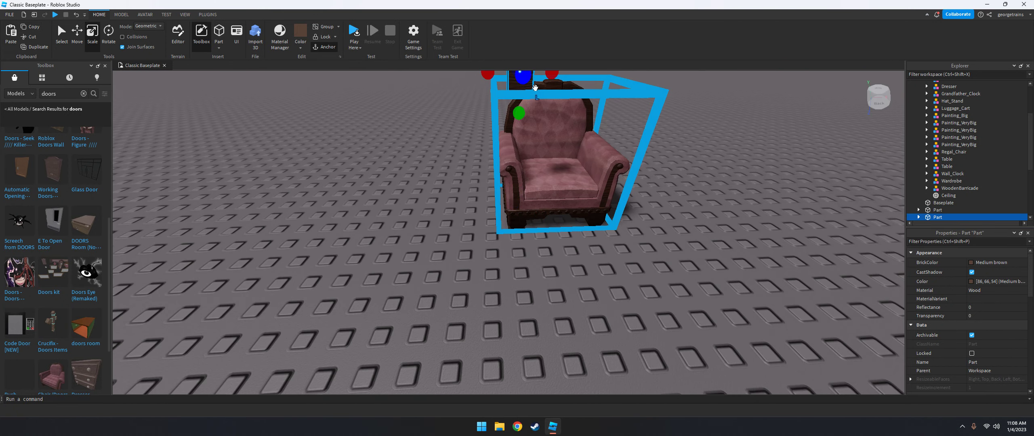
scroll(676, 241, up, 10)
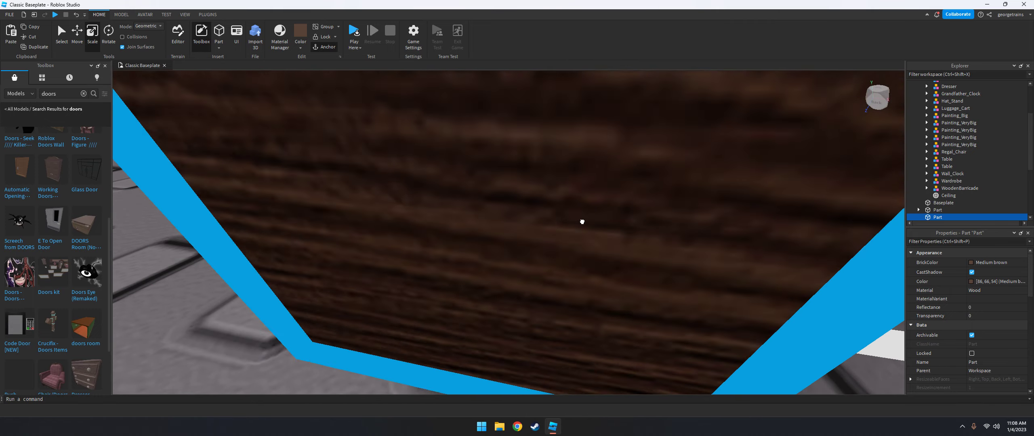
scroll(582, 222, down, 10)
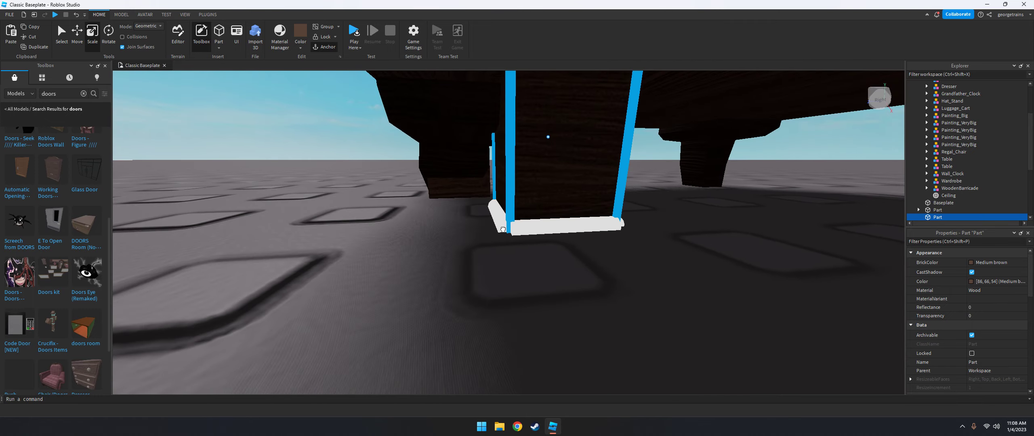
right_drag(400, 215, 424, 204)
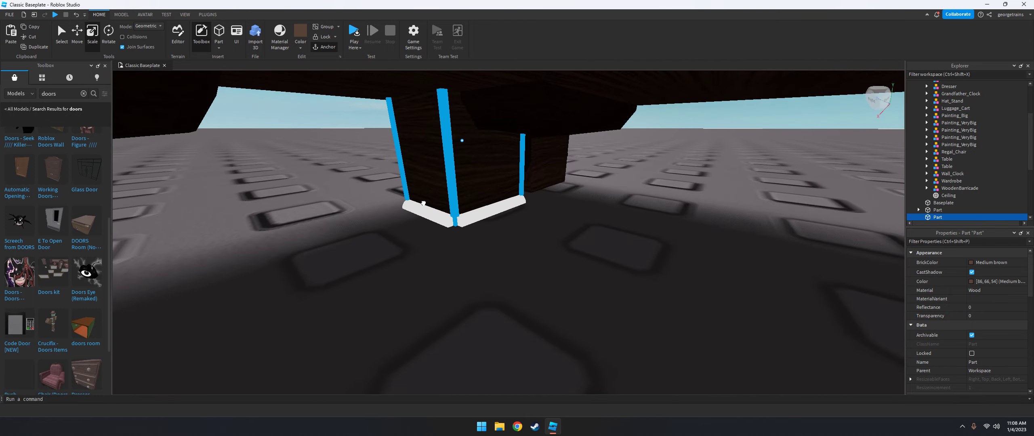
drag(427, 200, 432, 199)
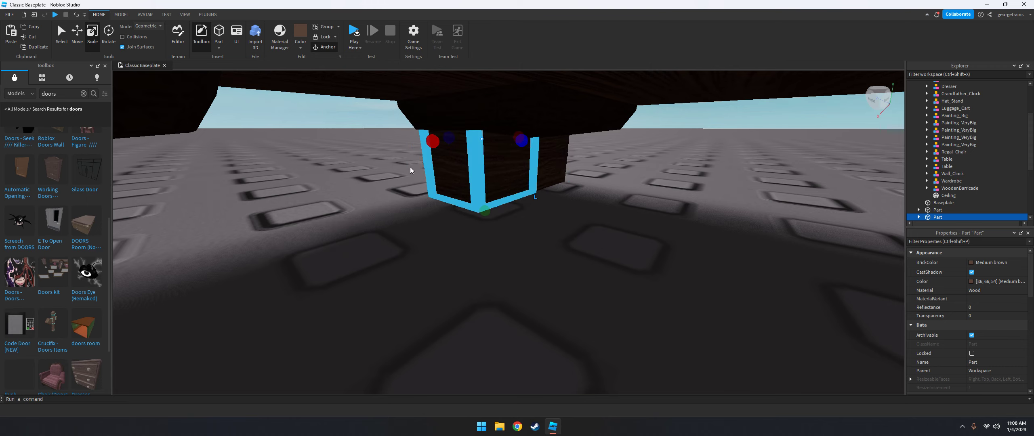
- Move the duplicated block into line with the neighbouring leg of the armchair
key(ctrl+2)
scroll(437, 146, up, 5)
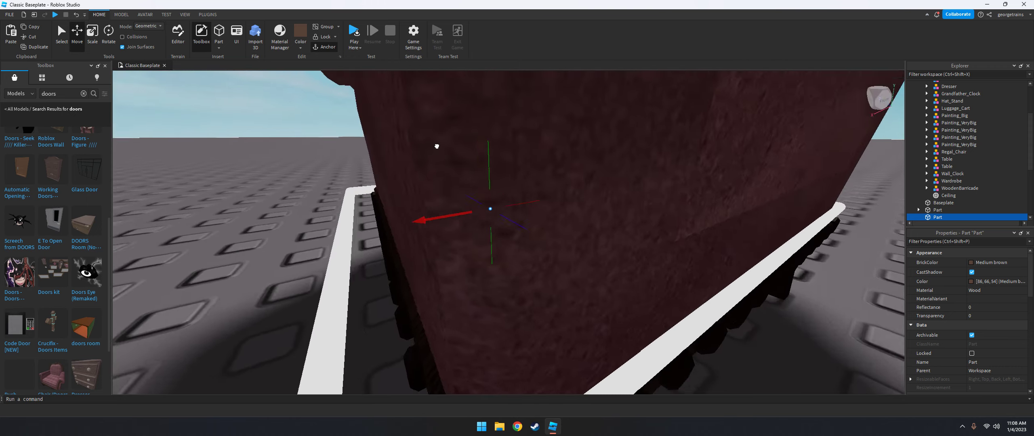
right_drag(437, 146, 412, 158)
scroll(434, 145, down, 5)
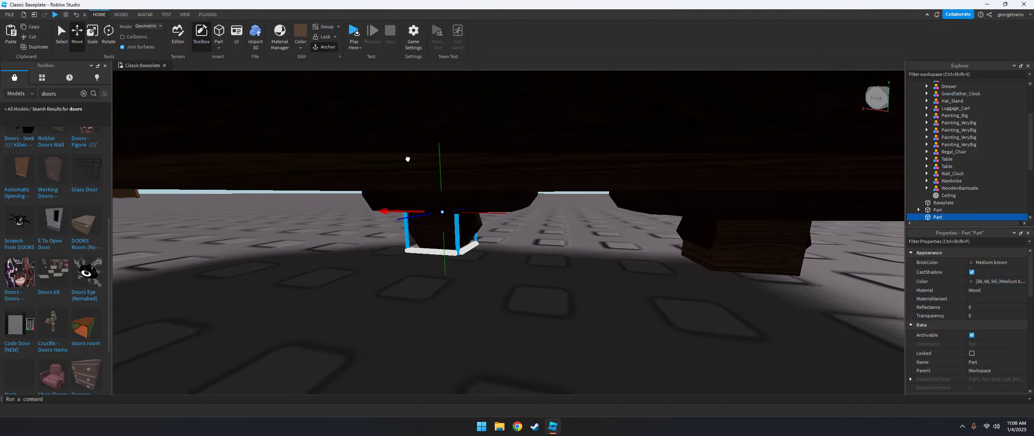
scroll(572, 281, up, 3)
scroll(572, 281, down, 3)
scroll(572, 282, up, 2)
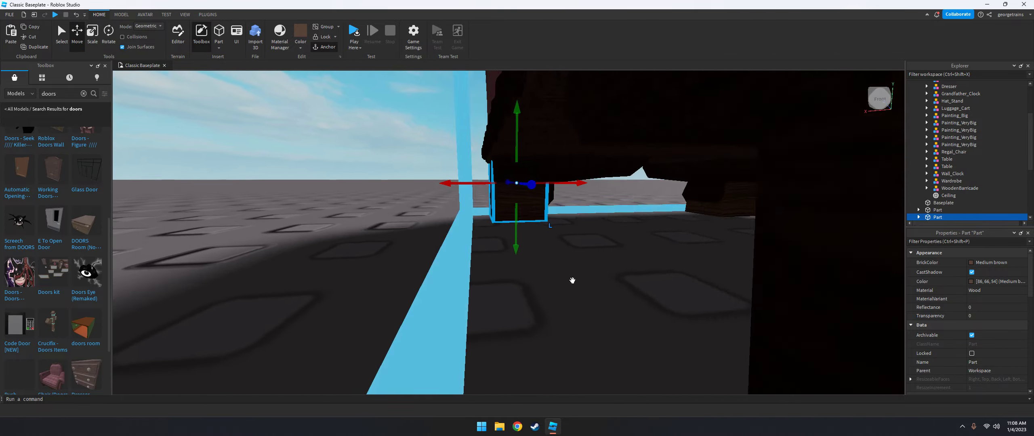
scroll(572, 280, up, 3)
scroll(572, 283, down, 3)
scroll(514, 151, up, 1)
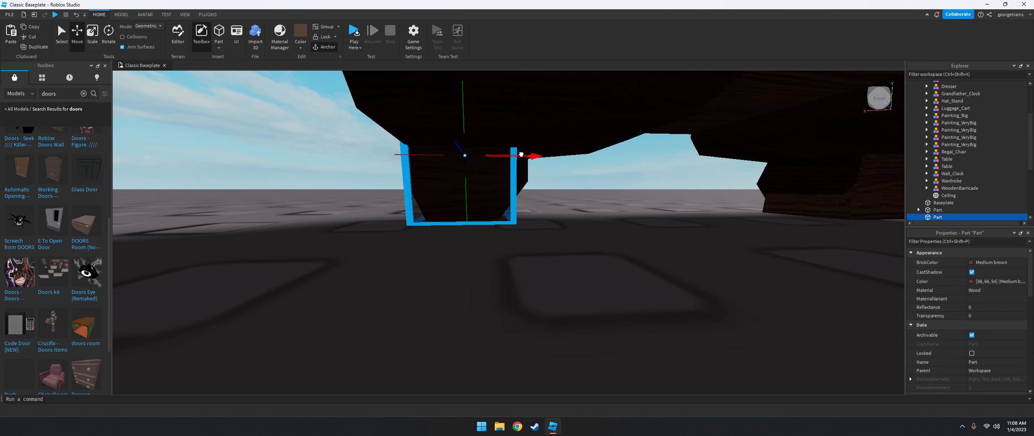
- Duplicate both leg blocks together and move the copies down onto the armchair's other two legs
right_drag(739, 244, 739, 244)
scroll(556, 220, up, 2)
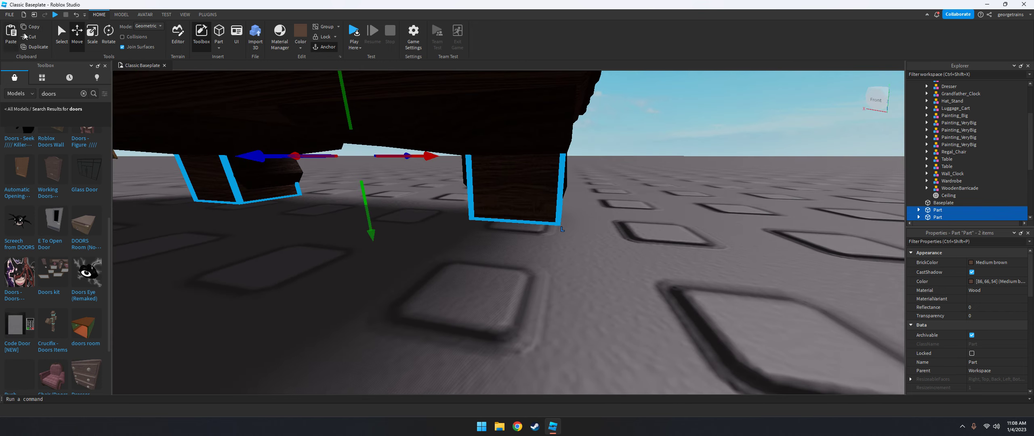
scroll(556, 220, down, 5)
right_drag(556, 220, 518, 209)
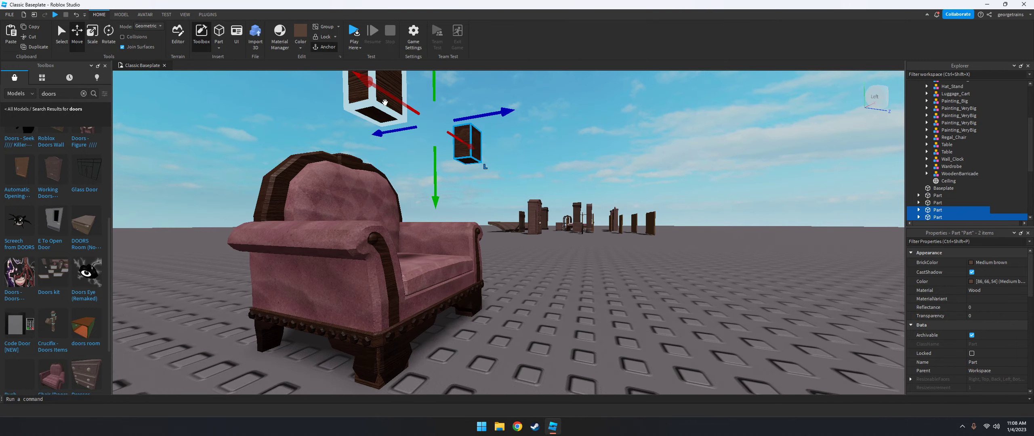
right_drag(384, 102, 551, 206)
scroll(510, 250, up, 5)
scroll(556, 250, down, 5)
scroll(556, 250, up, 5)
scroll(556, 250, down, 5)
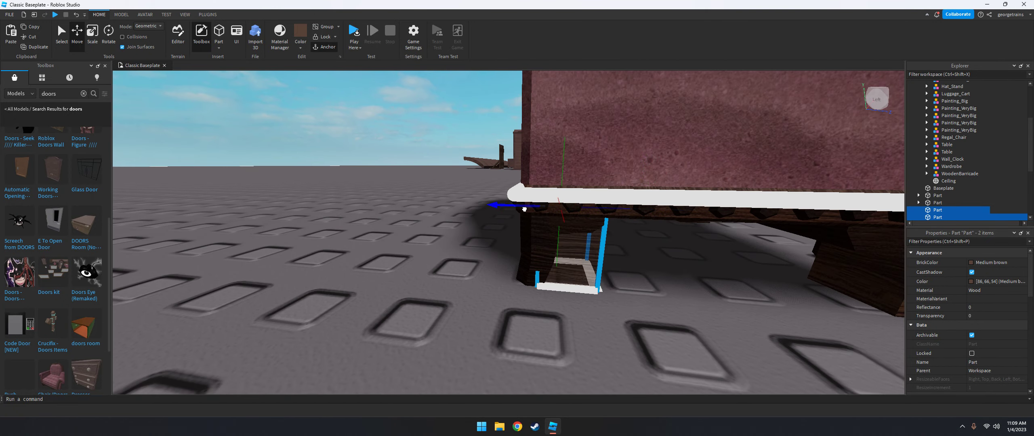
- Scale each of the two copied blocks individually to fit the legs they cover
click(398, 312)
scroll(485, 283, up, 6)
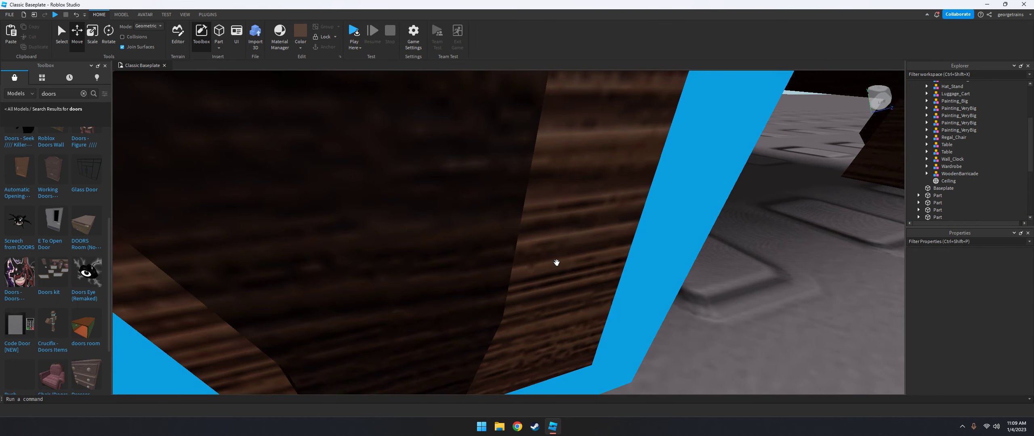
scroll(557, 263, down, 6)
click(497, 243)
key(ctrl+3)
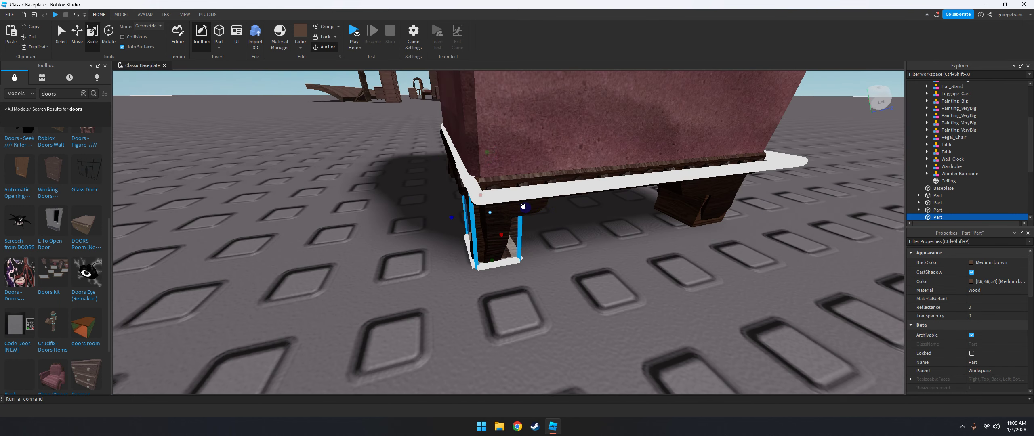
scroll(523, 207, up, 10)
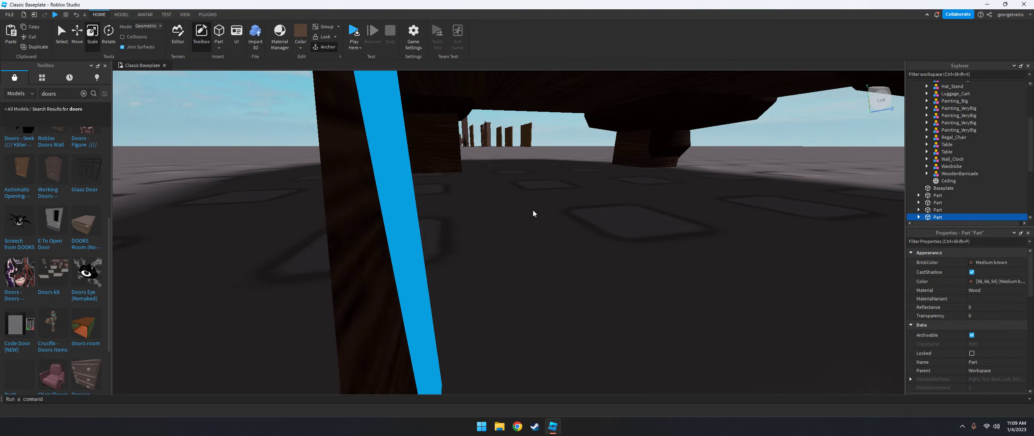
click(465, 145)
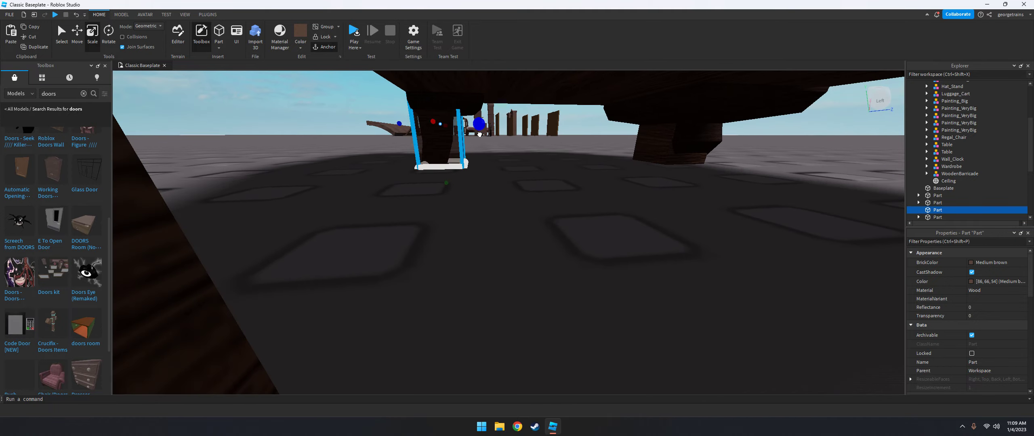
scroll(540, 257, down, 10)
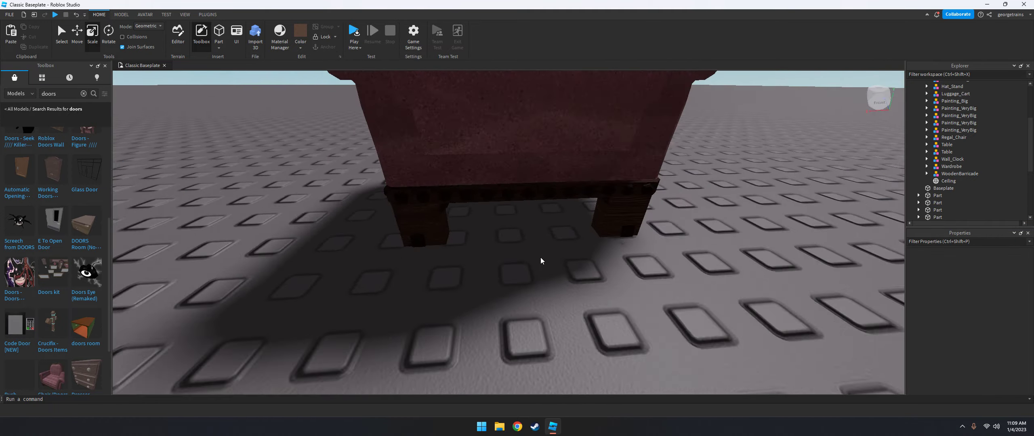
- Move the Regal_Chair model away from the four leg blocks so they stand free
click(495, 171)
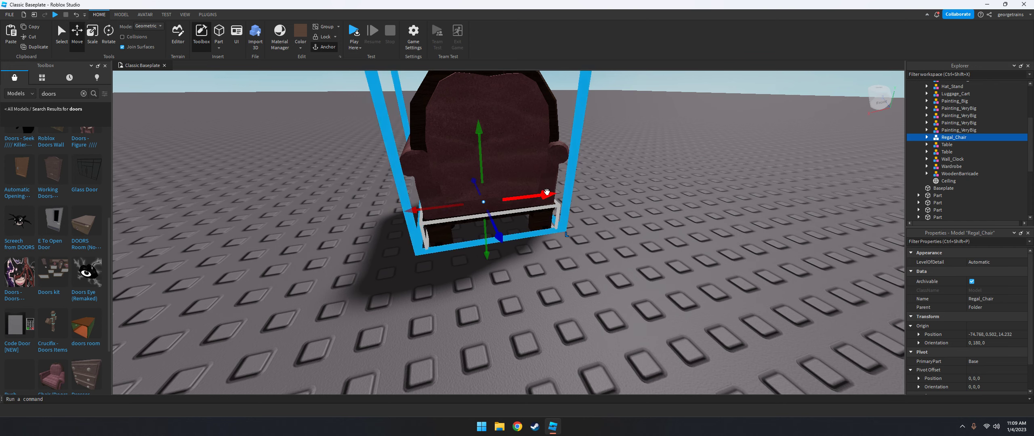
right_drag(547, 193, 592, 277)
click(588, 279)
scroll(591, 277, up, 5)
scroll(592, 276, up, 2)
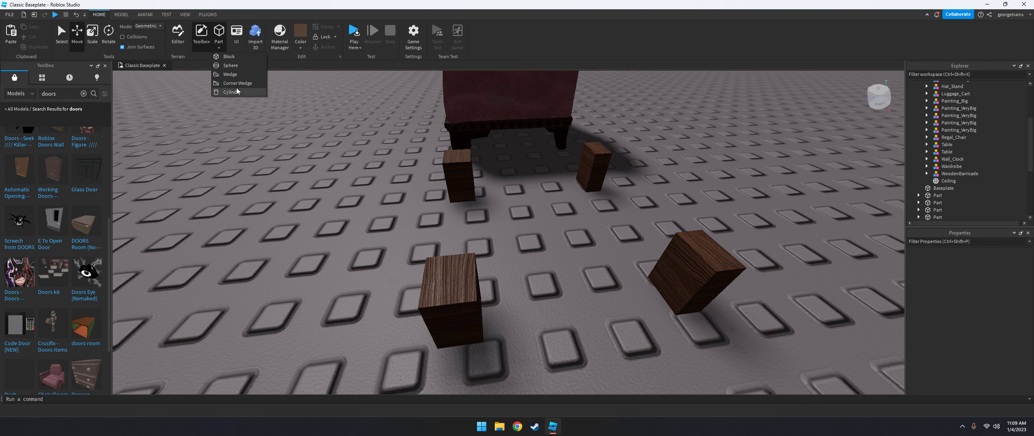
- Insert a wedge part near the leg blocks and apply the Wood material to it
click(231, 74)
click(291, 33)
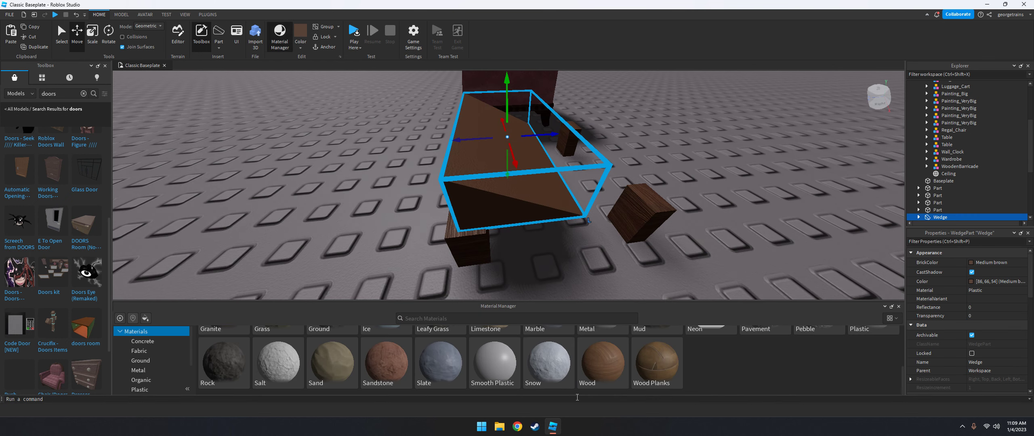
click(899, 307)
- Move the wedge among the leg blocks and scale it down to a thin piece
drag(492, 231, 549, 243)
click(93, 33)
key(f)
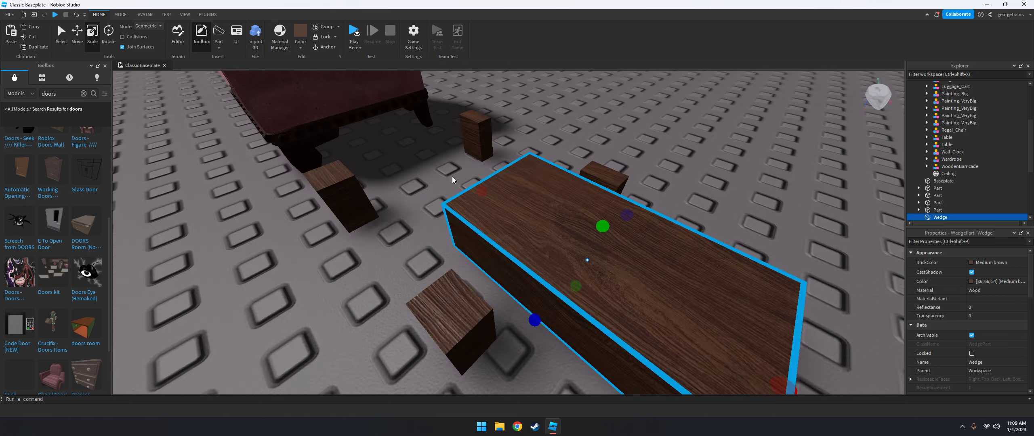
key(ctrl+z)
right_drag(415, 238, 462, 197)
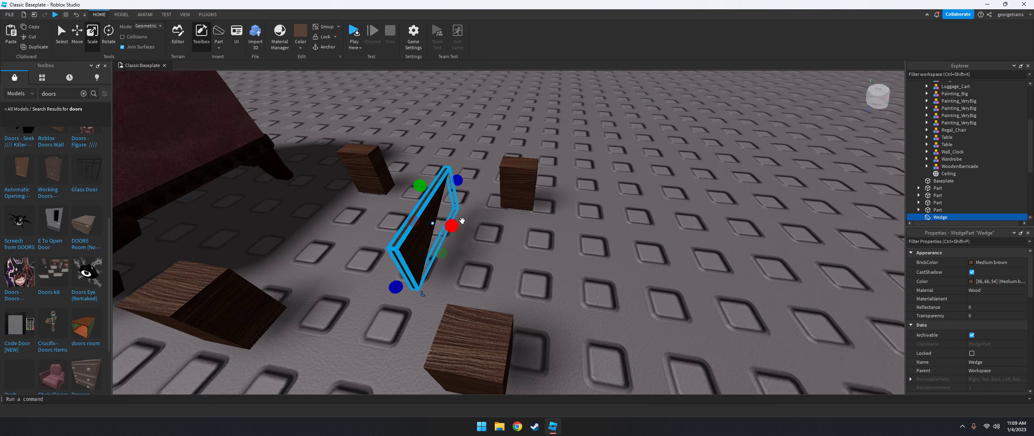
mouse_move(462, 196)
mouse_down()
mouse_move(489, 194)
mouse_move(468, 183)
mouse_up()
- Reduce the wedge's height and fit it against the upper inner side of a leg block
scroll(472, 237, up, 5)
right_drag(472, 238, 461, 231)
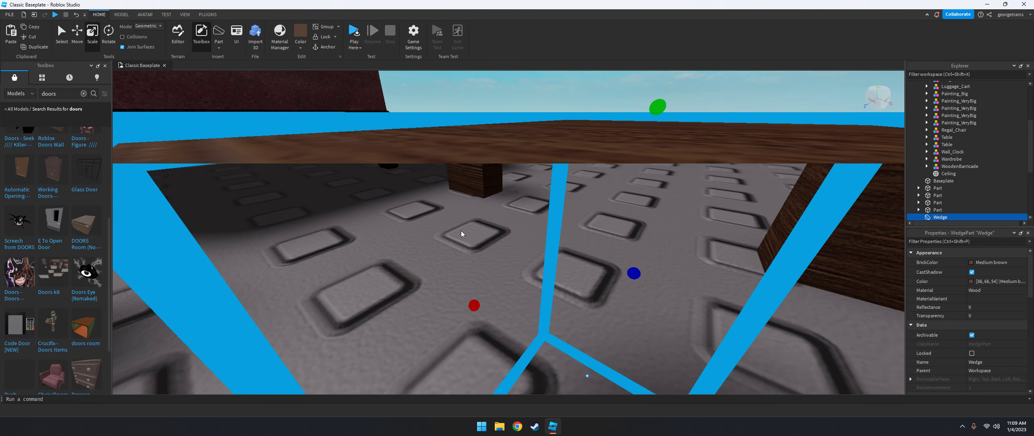
scroll(461, 231, down, 8)
right_drag(541, 260, 497, 246)
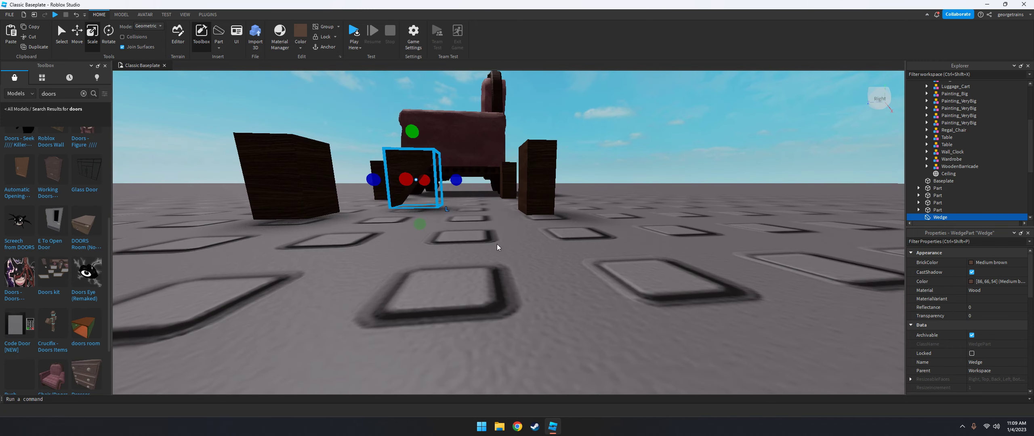
right_drag(403, 165, 476, 303)
scroll(435, 214, down, 3)
right_drag(559, 289, 558, 289)
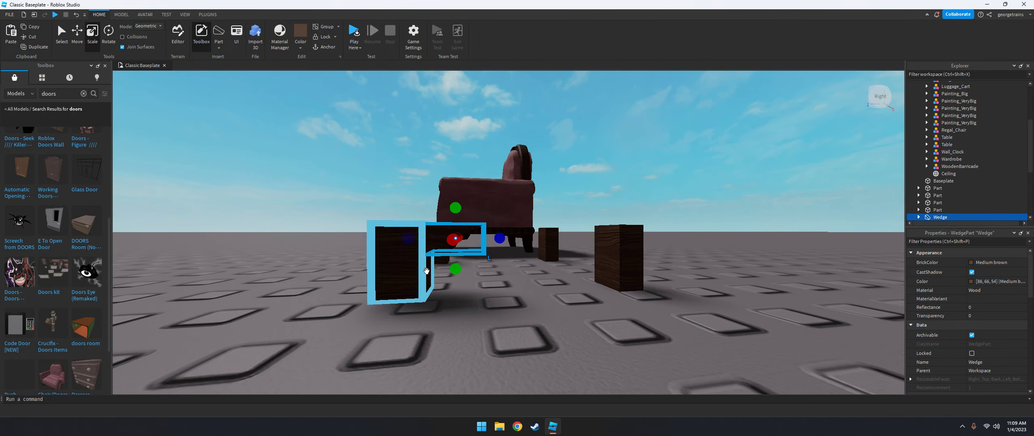
- Fine-tune the wedge's height so it sits against the upper inner side of the leg block
drag(455, 208, 450, 218)
right_drag(506, 236, 523, 211)
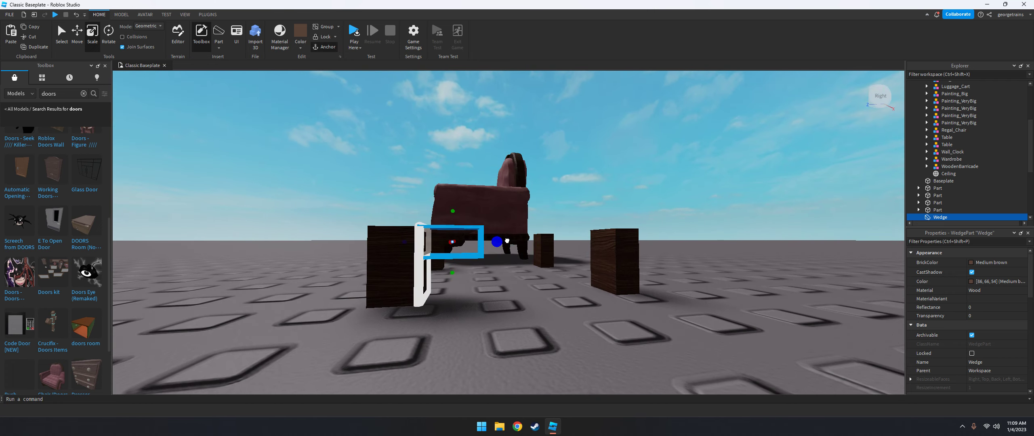
key(f)
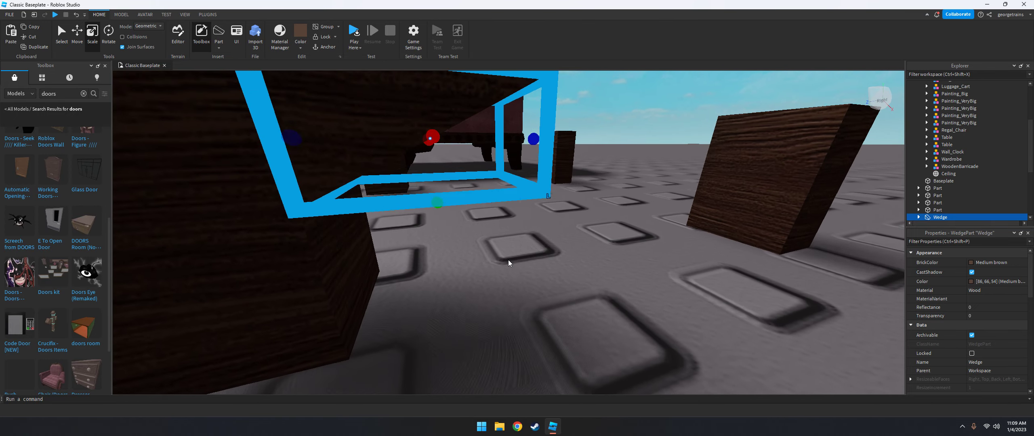
right_drag(509, 260, 507, 259)
- Copy the wedge and attach the duplicate to the adjacent upper inner side of the same leg block
key(ctrl+c)
key(ctrl+v)
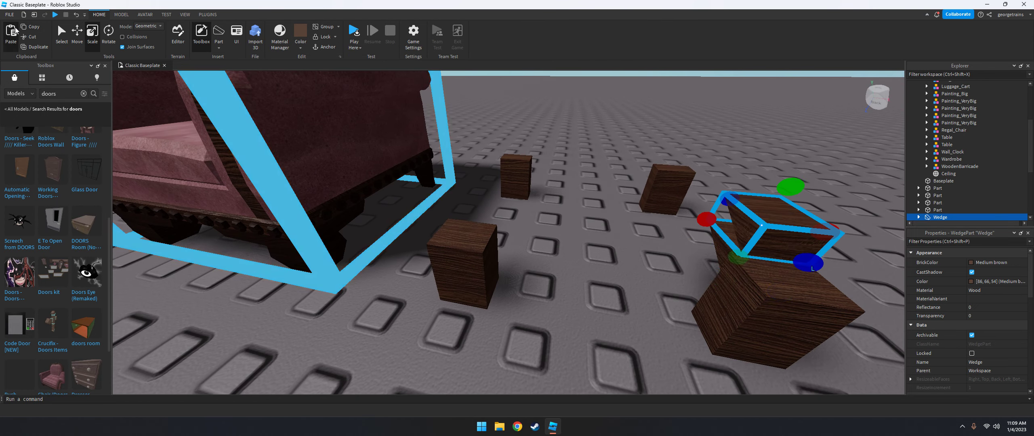
drag(762, 233, 592, 363)
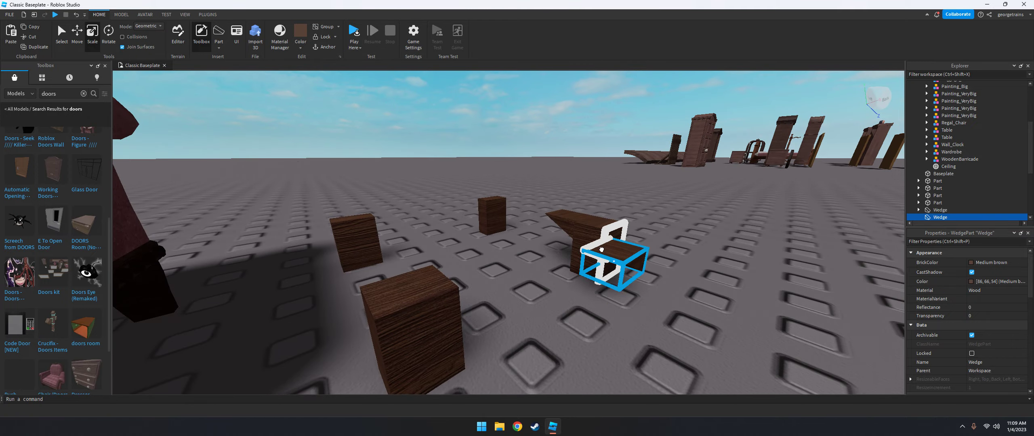
scroll(967, 172, up, 5)
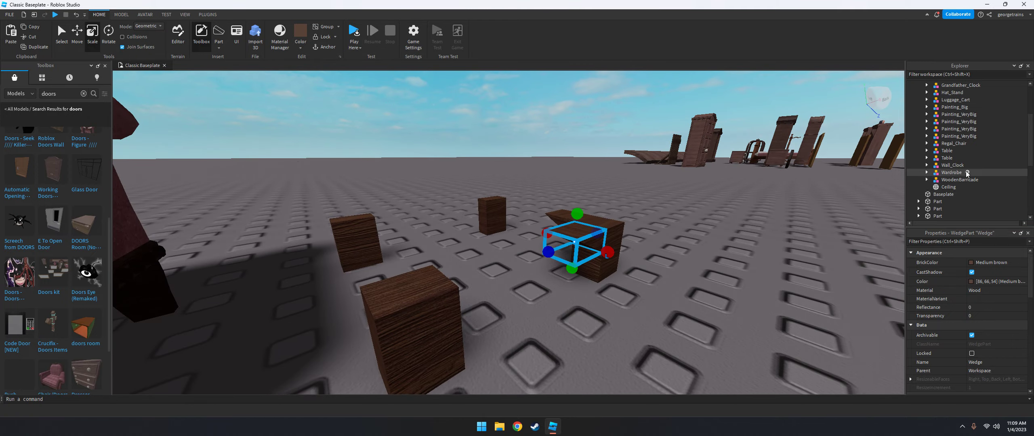
click(919, 96)
right_drag(784, 241, 729, 256)
right_drag(587, 244, 597, 245)
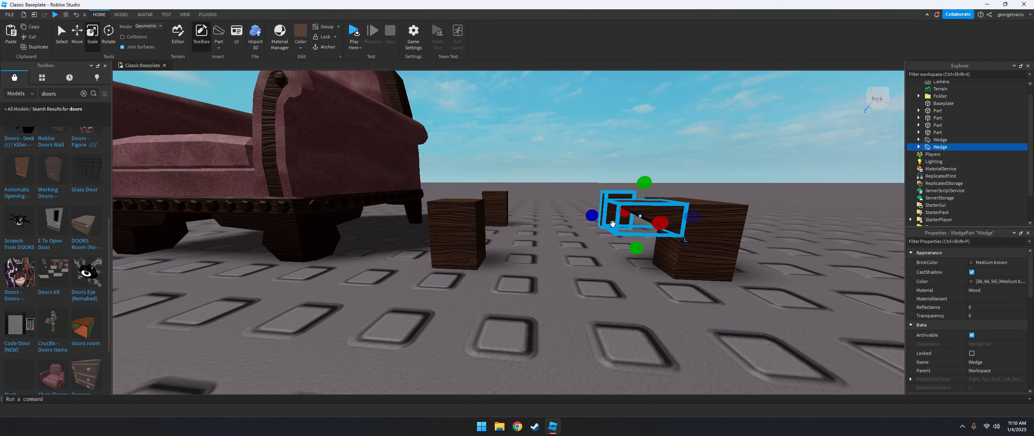
right_drag(307, 170, 320, 190)
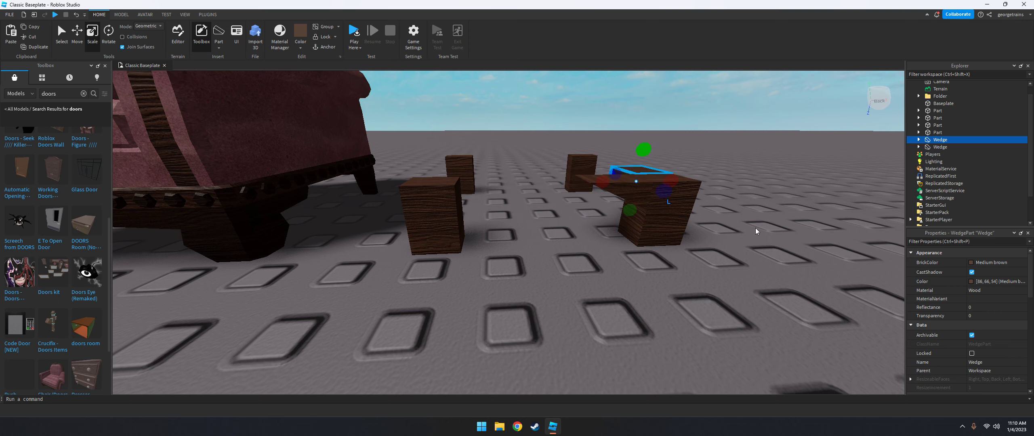
- Duplicate a support wedge and attach the copy to the upper inner side of a second leg block
right_drag(757, 231, 751, 263)
drag(412, 251, 606, 121)
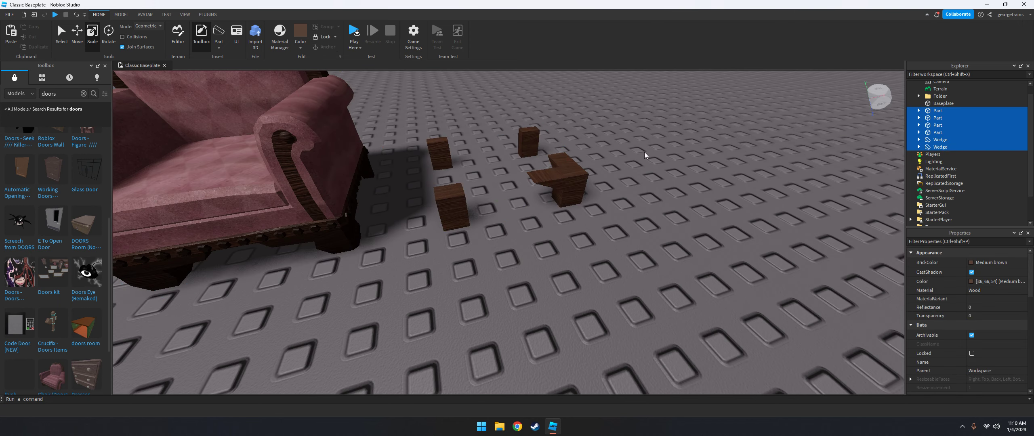
click(550, 174)
right_drag(291, 190, 295, 182)
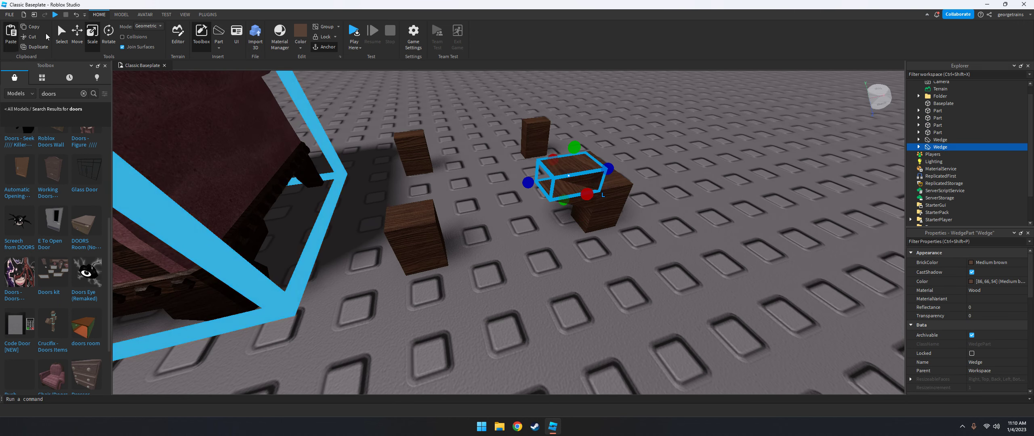
key(ctrl+d)
drag(495, 255, 461, 166)
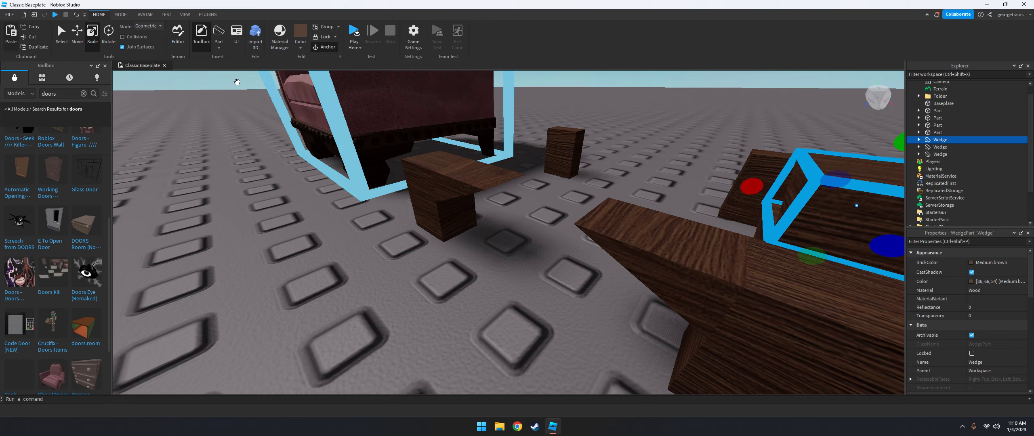
- Duplicate another wedge and fit it to the remaining inner side of the second leg block
key(ctrl+d)
key(f)
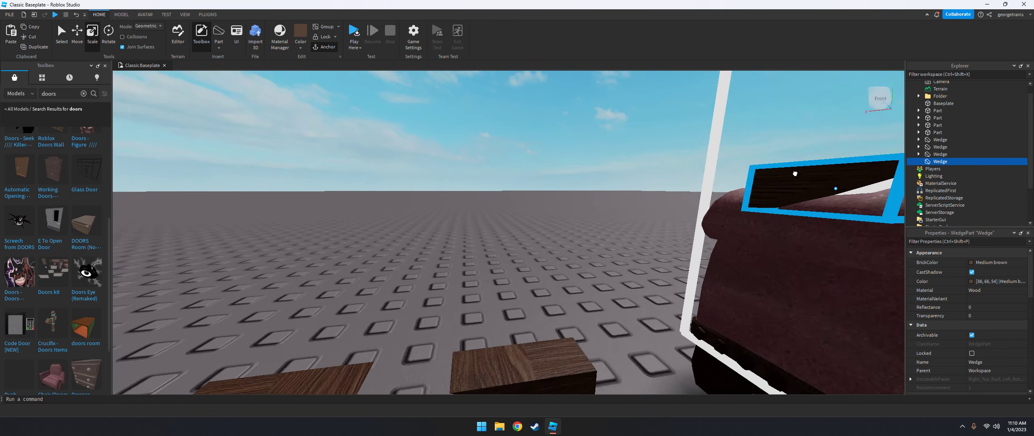
right_drag(656, 207, 659, 187)
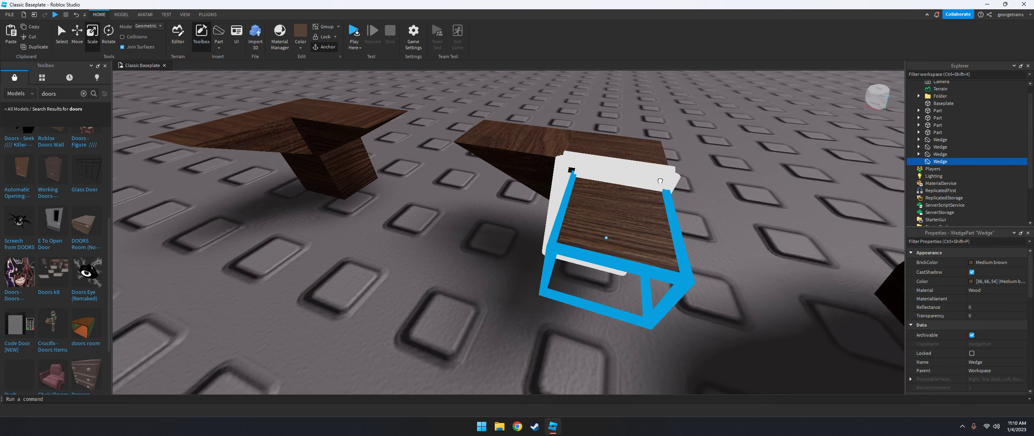
scroll(718, 178, down, 10)
scroll(561, 278, up, 3)
click(577, 291)
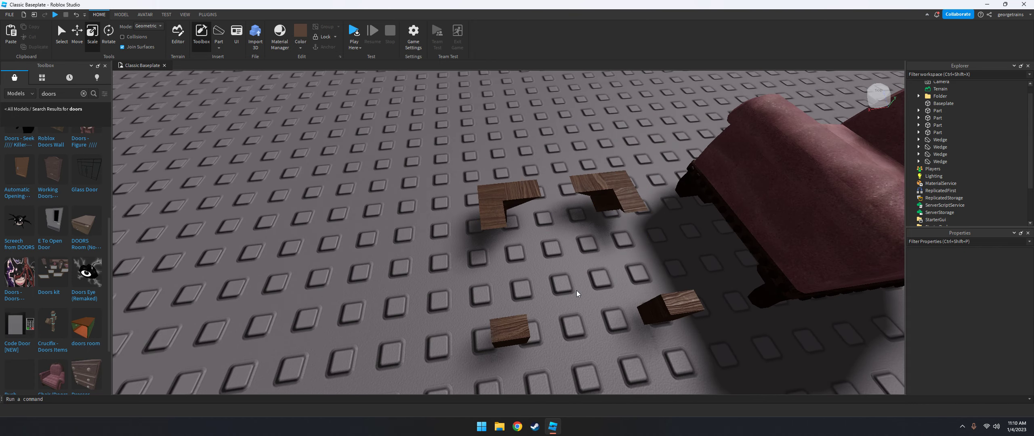
right_drag(577, 291, 581, 288)
scroll(577, 290, up, 3)
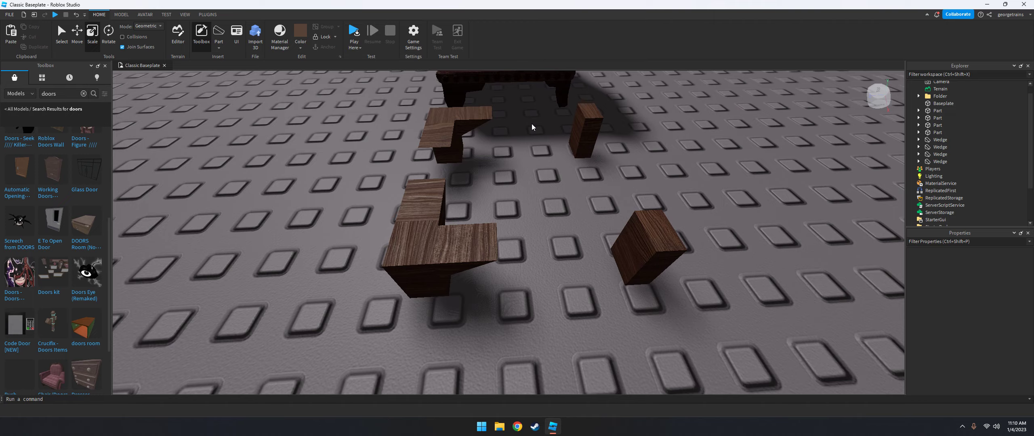
- Select the two finished legs together with their four wedges and make a copy of the group
right_drag(531, 123, 513, 214)
scroll(537, 134, down, 5)
scroll(538, 136, up, 3)
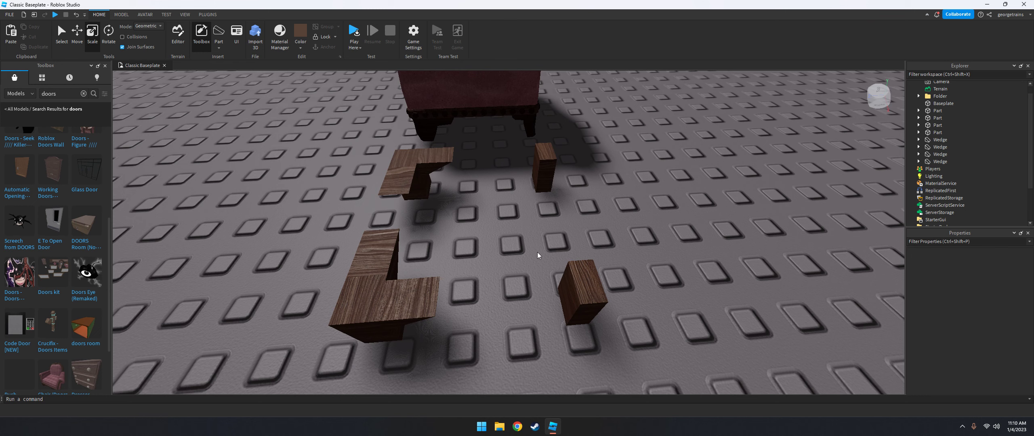
right_drag(420, 226, 421, 227)
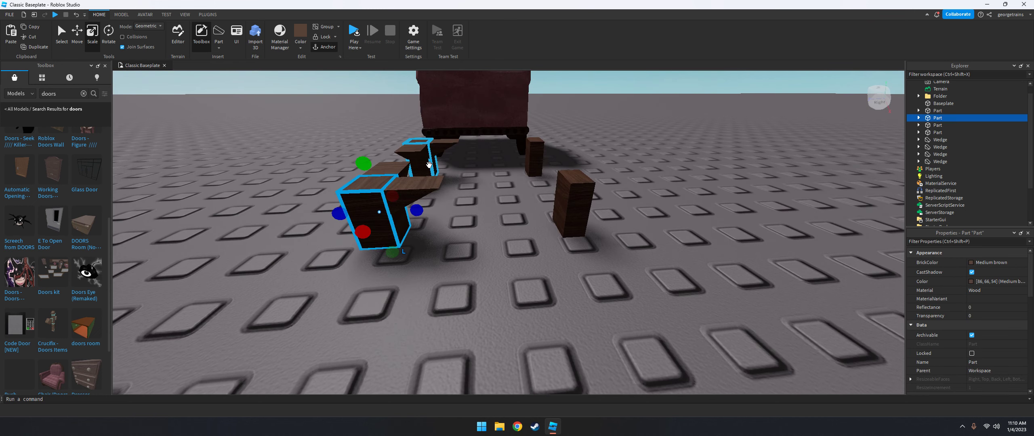
right_drag(429, 164, 497, 178)
drag(507, 152, 330, 363)
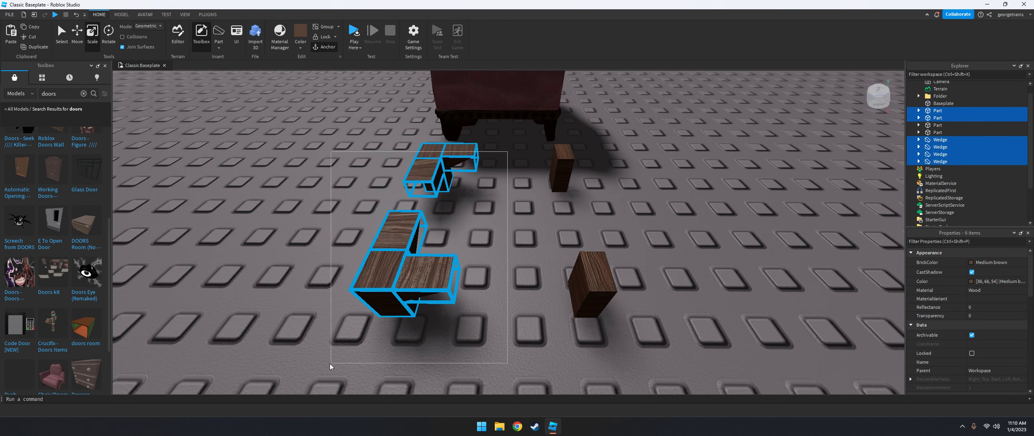
click(13, 33)
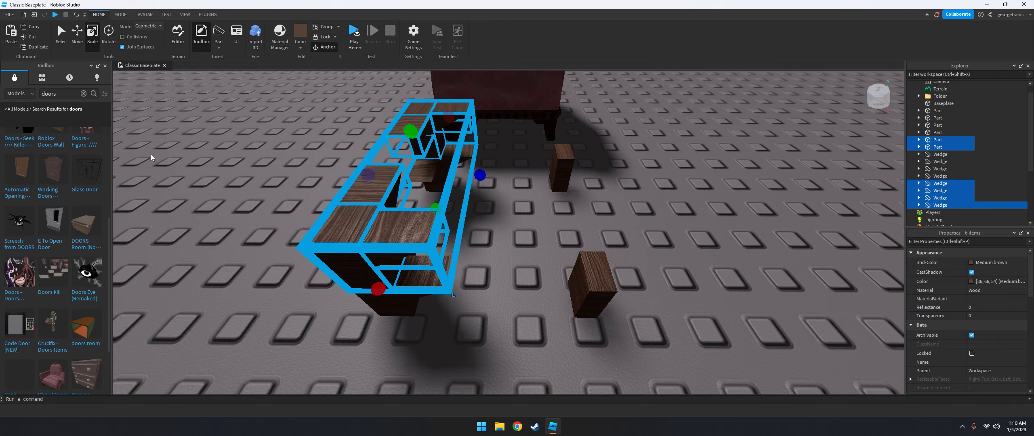
- Move the copied leg pair over to the two plain leg blocks and turn it so its wedges face inward
drag(338, 243, 535, 242)
scroll(535, 243, up, 10)
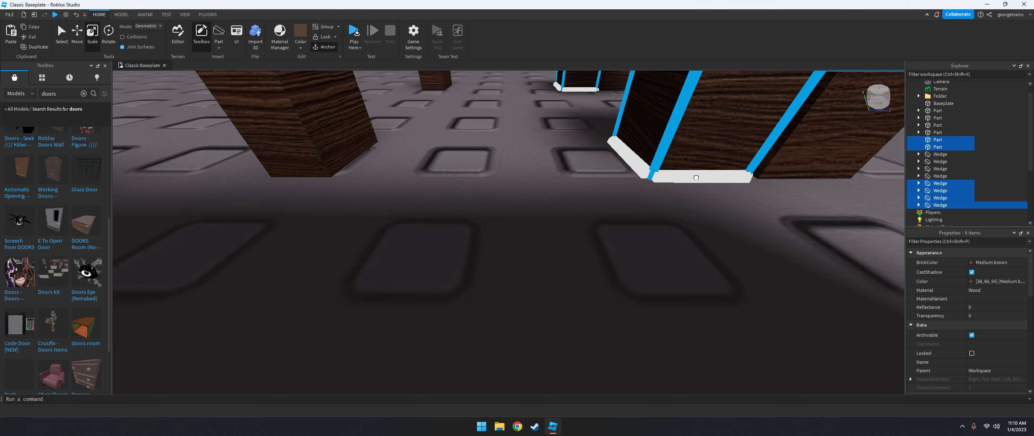
right_drag(535, 243, 704, 202)
key(f)
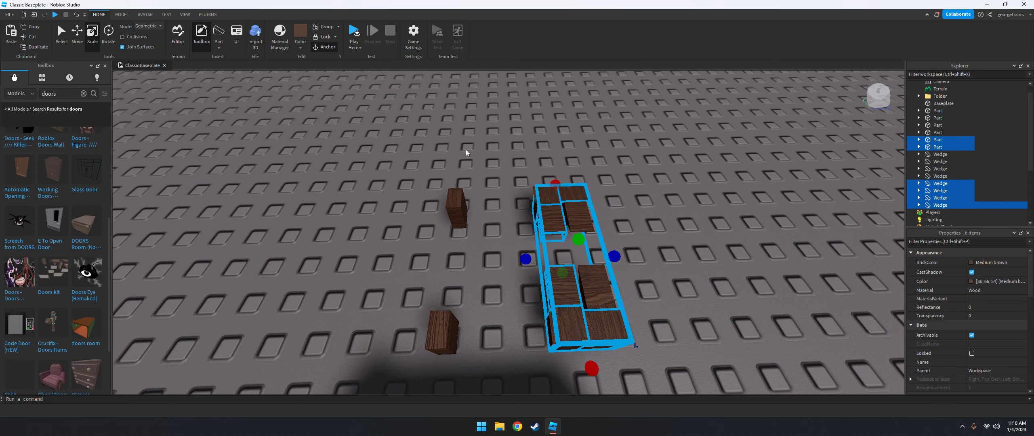
key(s)
scroll(533, 173, down, 3)
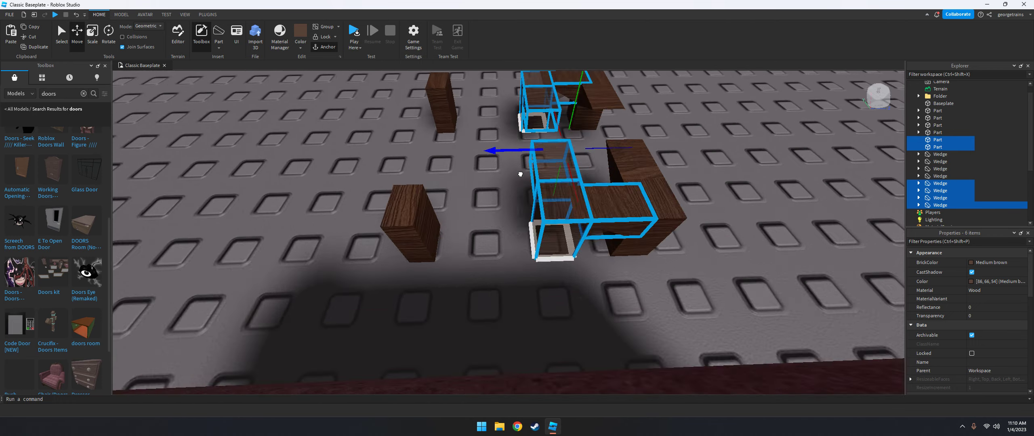
scroll(521, 173, up, 5)
scroll(521, 173, down, 3)
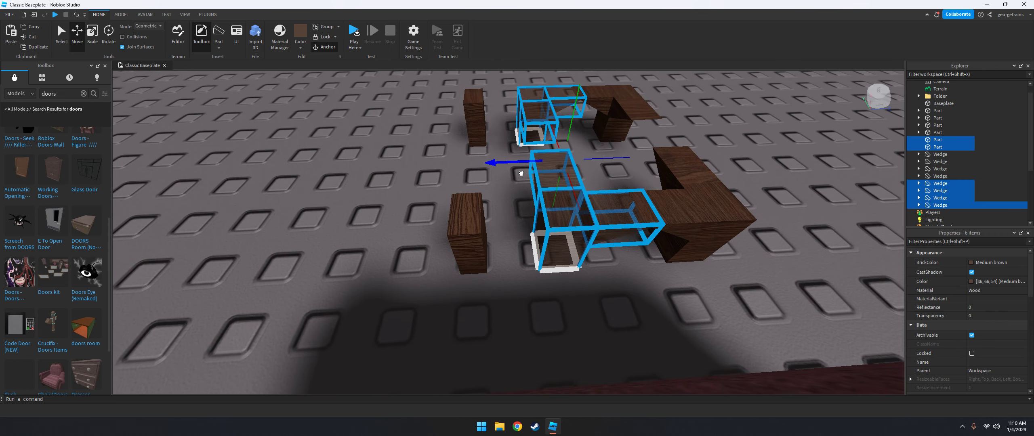
scroll(459, 166, up, 3)
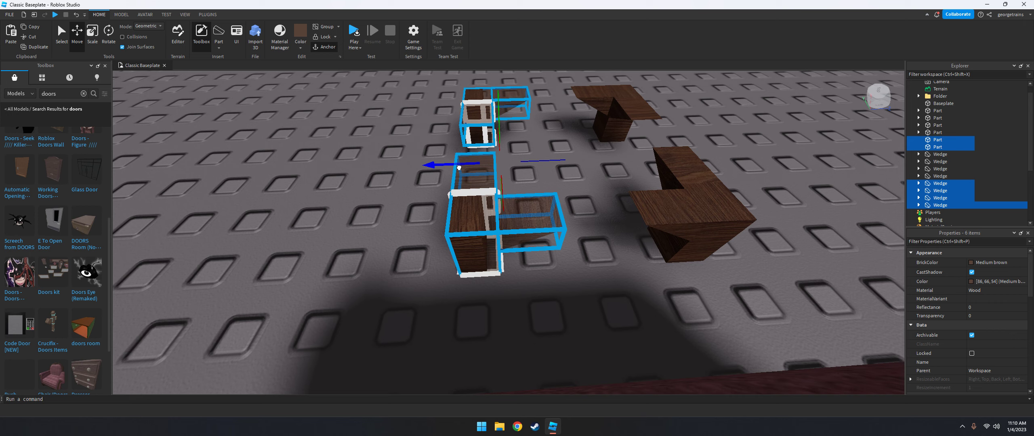
- Delete the two plain leg blocks and align the copied leg pair in their place
click(455, 250)
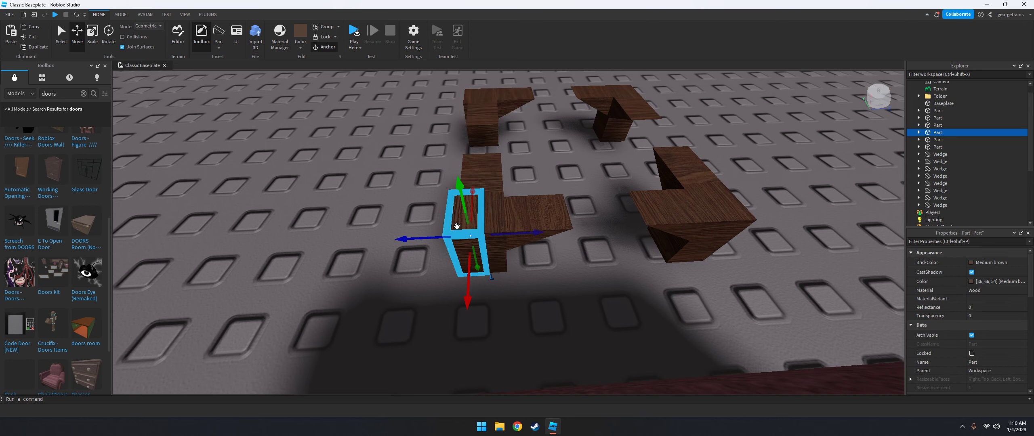
drag(532, 82, 450, 307)
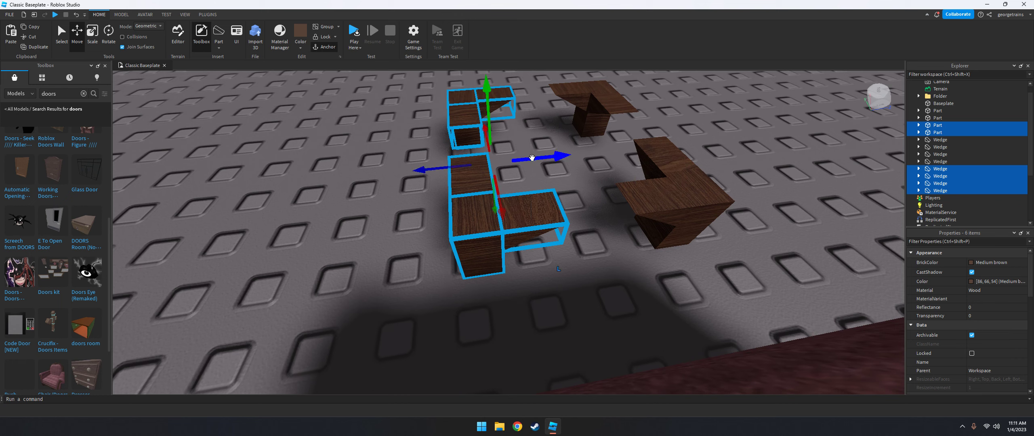
click(587, 185)
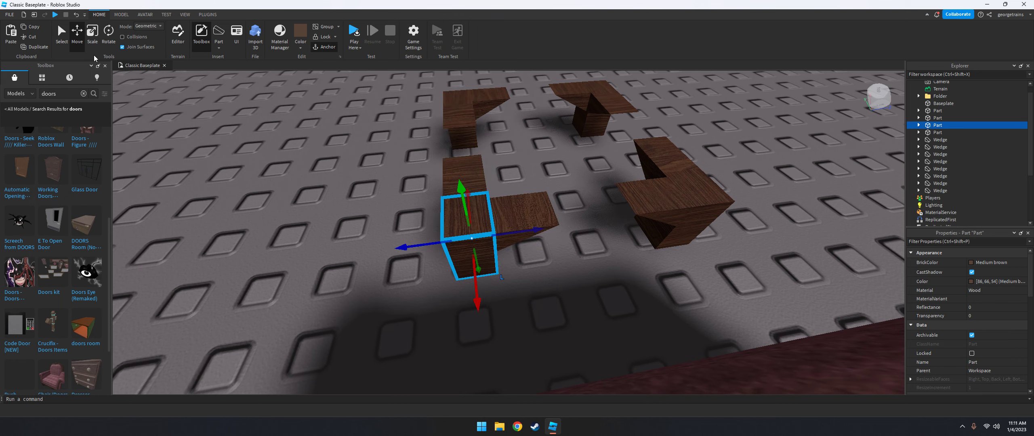
- Duplicate one leg block and set the copy's colour to Pine Cone
click(17, 36)
click(302, 49)
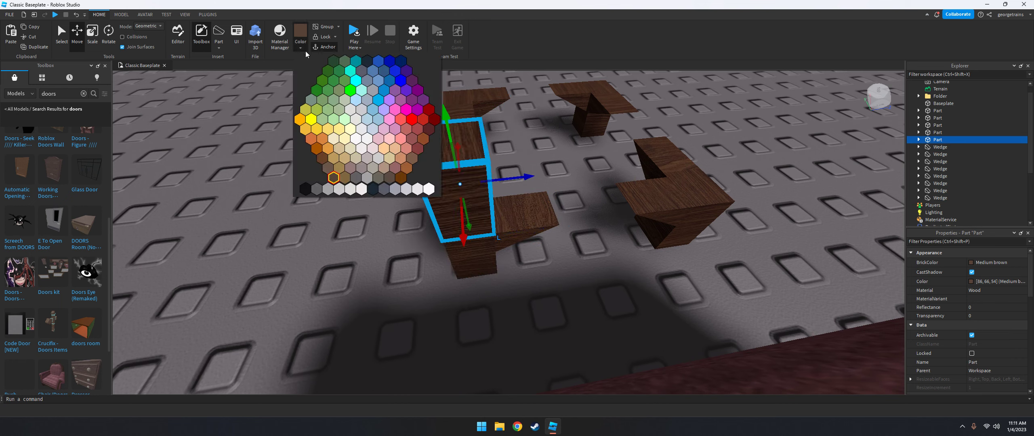
click(338, 167)
- Scale the Pine Cone block's height down to a thin slab resting on top of the leg
right_drag(477, 171, 476, 171)
scroll(477, 172, up, 5)
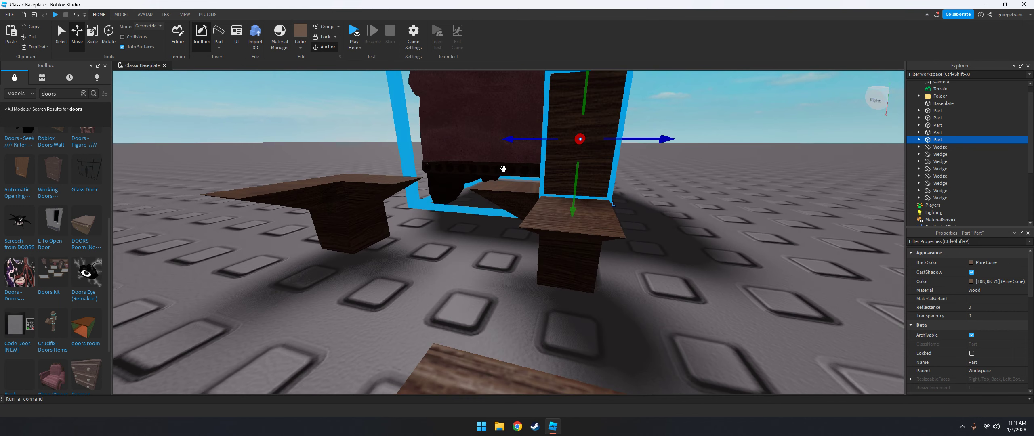
click(93, 32)
scroll(508, 232, down, 5)
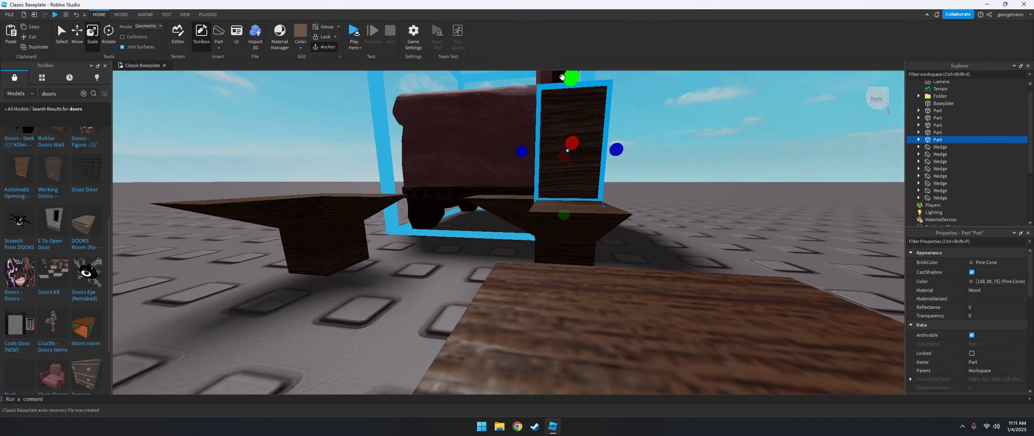
drag(569, 76, 612, 169)
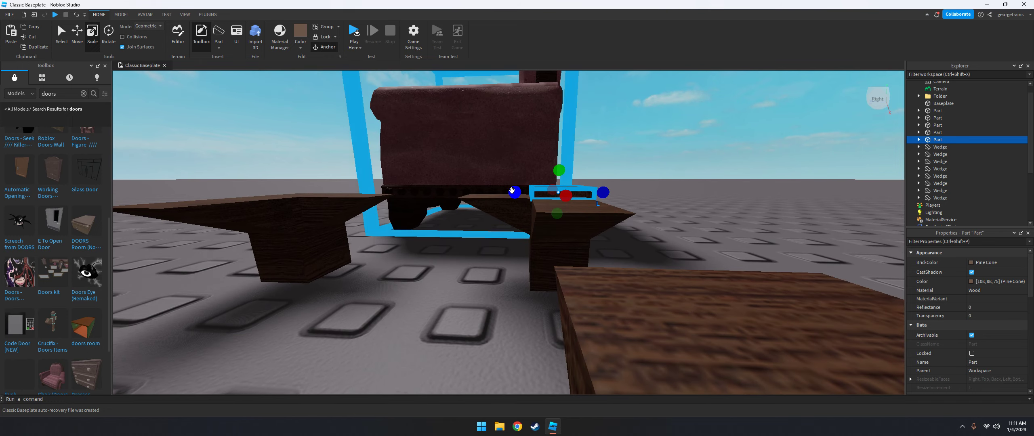
- Stretch the Pine Cone slab in length and width until it covers all four legs as the chair's base
right_drag(517, 208, 516, 208)
scroll(516, 208, up, 3)
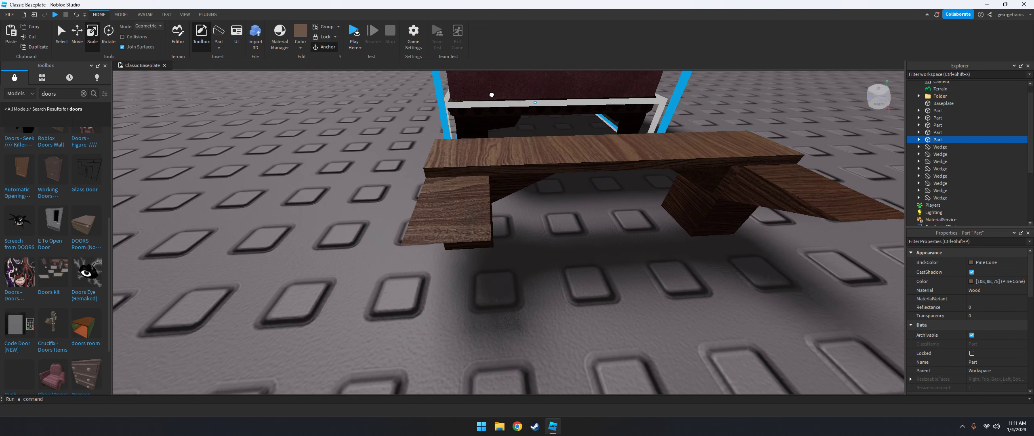
right_drag(492, 95, 622, 193)
click(497, 153)
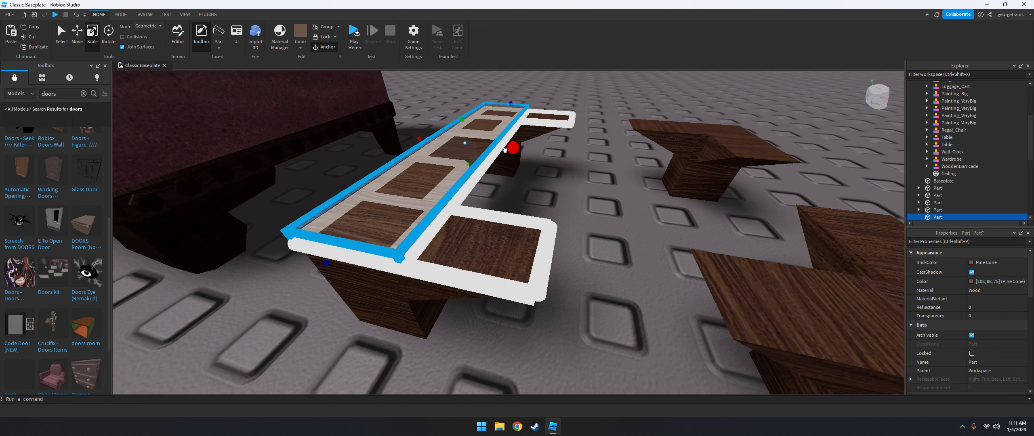
drag(505, 151, 541, 160)
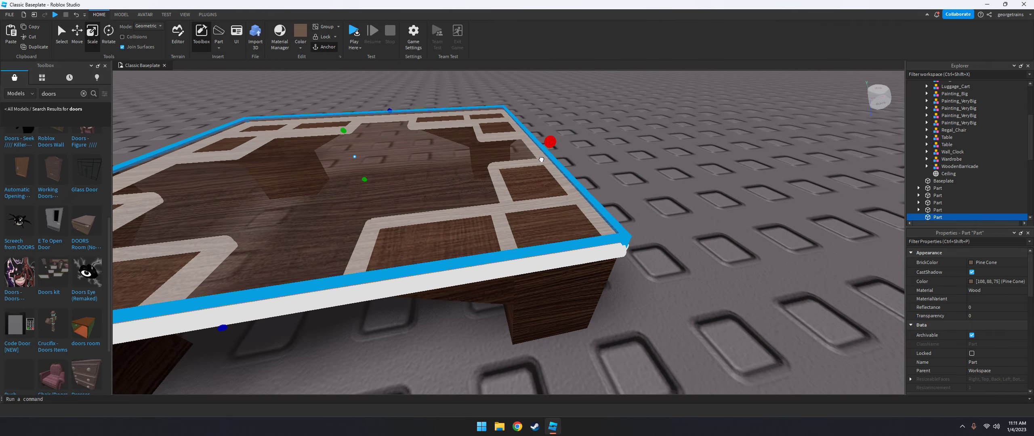
click(623, 166)
right_drag(623, 166, 623, 167)
scroll(623, 166, up, 5)
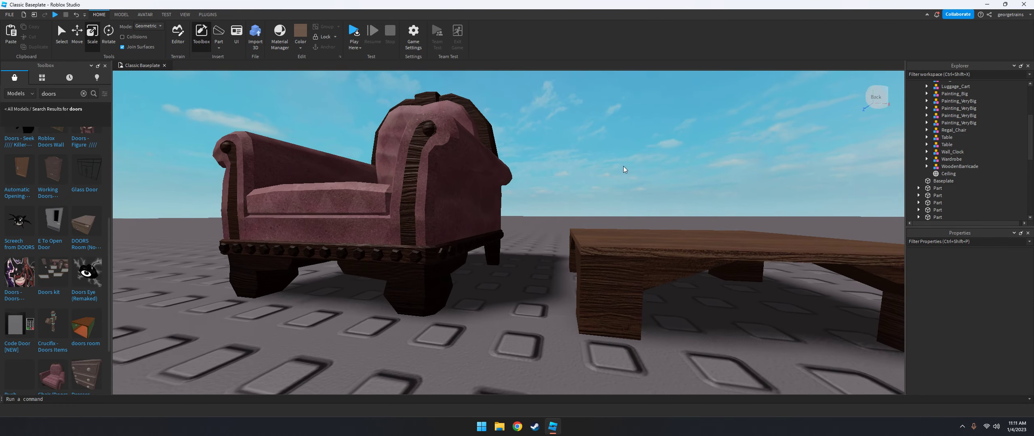
scroll(623, 166, down, 5)
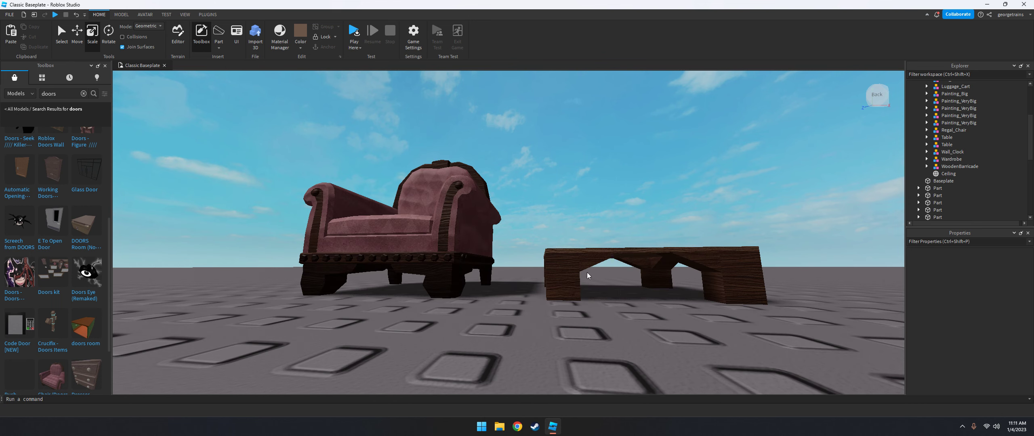
- Scale the four chair legs slightly shorter from the top, using the Regal_Chair legs as the height reference
click(606, 314)
scroll(627, 346, up, 6)
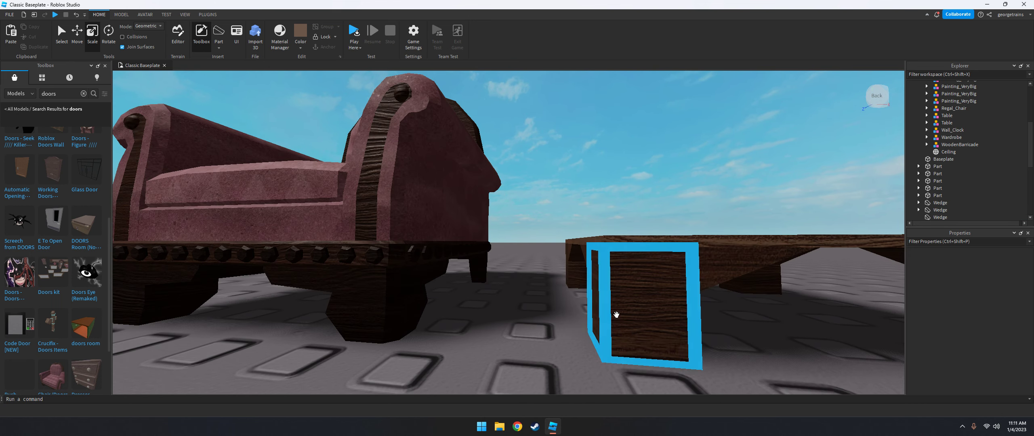
scroll(617, 352, down, 5)
scroll(616, 351, up, 4)
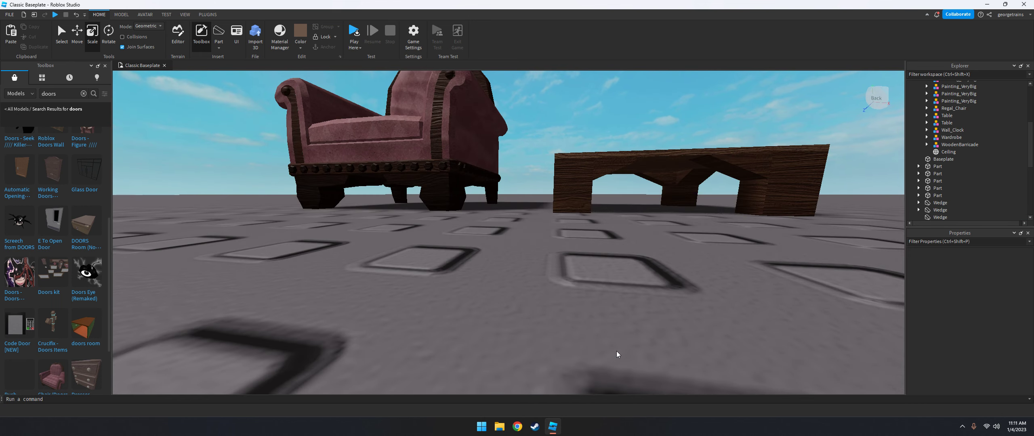
scroll(617, 351, down, 3)
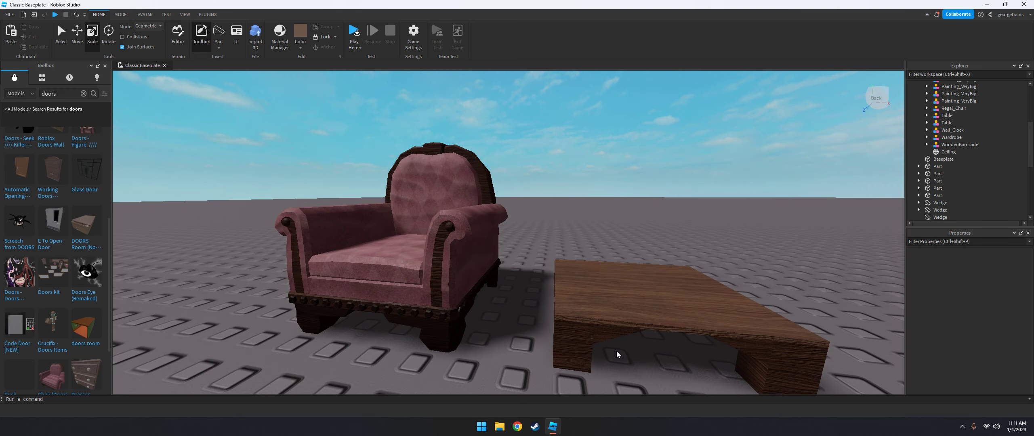
scroll(617, 351, up, 2)
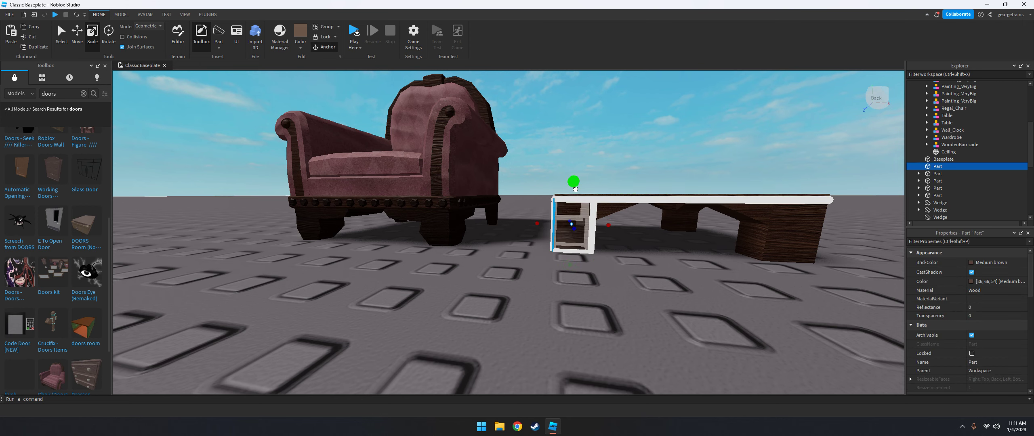
right_drag(628, 197, 605, 196)
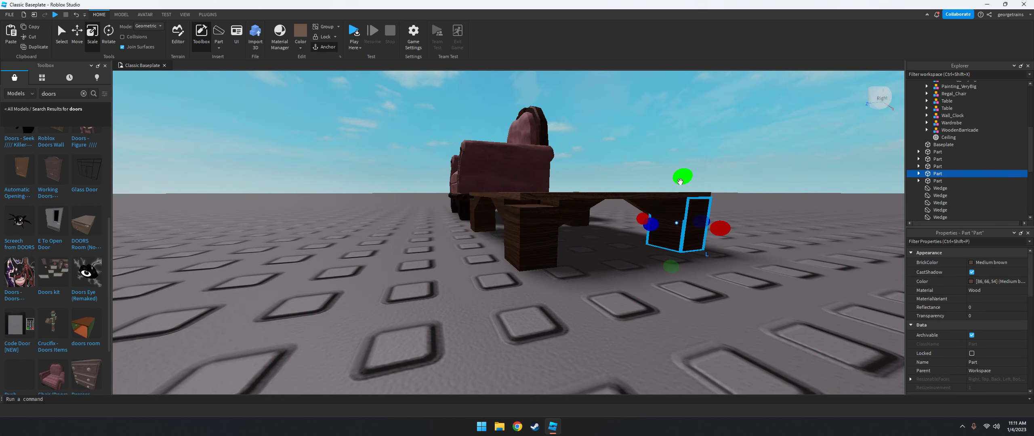
key(d)
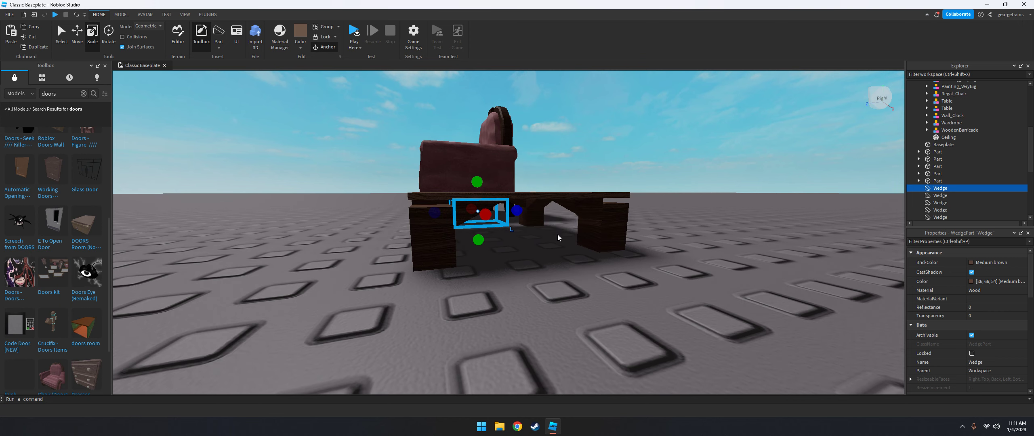
- Select all eight wedge supports together and move them down level with the tops of the shortened legs
click(554, 269)
scroll(553, 269, up, 5)
ctrl+click(524, 188)
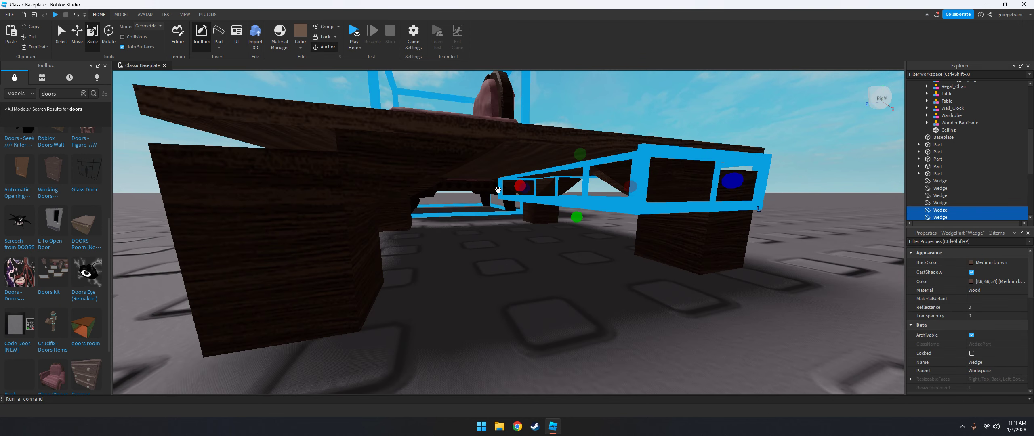
click(554, 287)
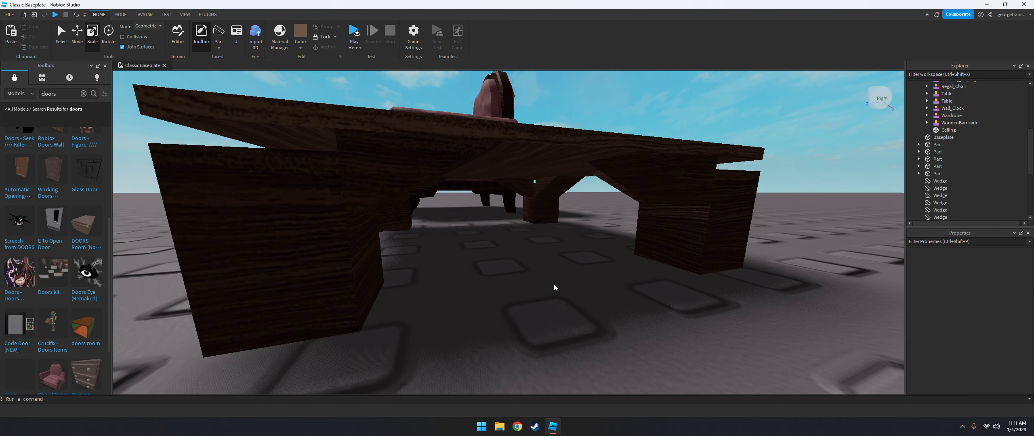
click(426, 188)
ctrl+click(630, 166)
right_drag(629, 165, 305, 188)
ctrl+click(390, 162)
ctrl+click(305, 189)
key(a)
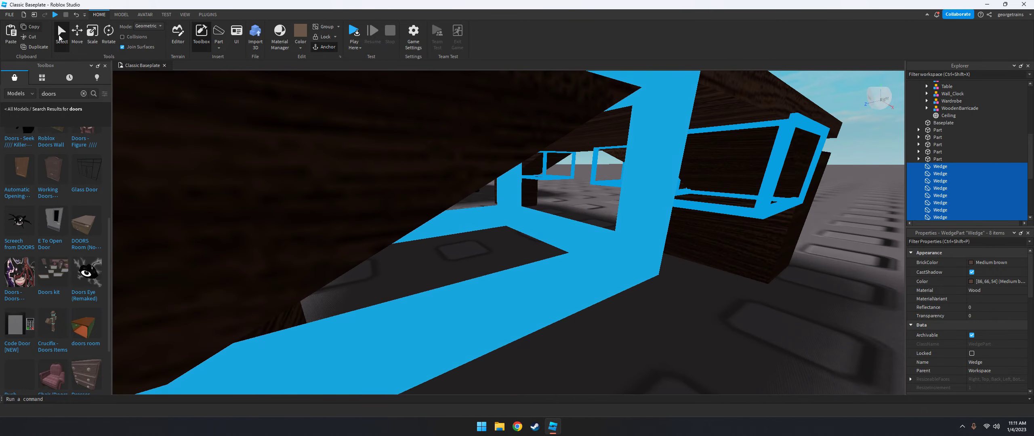
key(ctrl+2)
key(s)
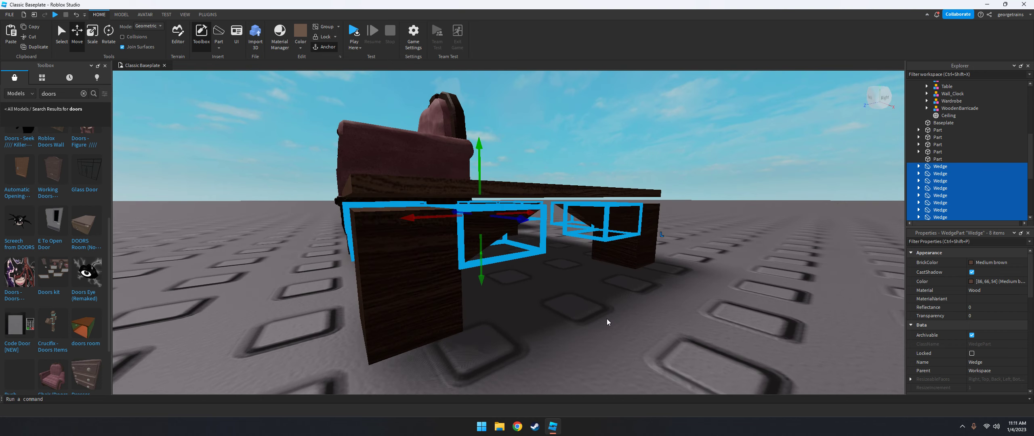
right_drag(607, 318, 607, 318)
key(w)
- Lower the Pine Cone base slab until it rests directly on the legs and wedge supports
click(453, 172)
key(s)
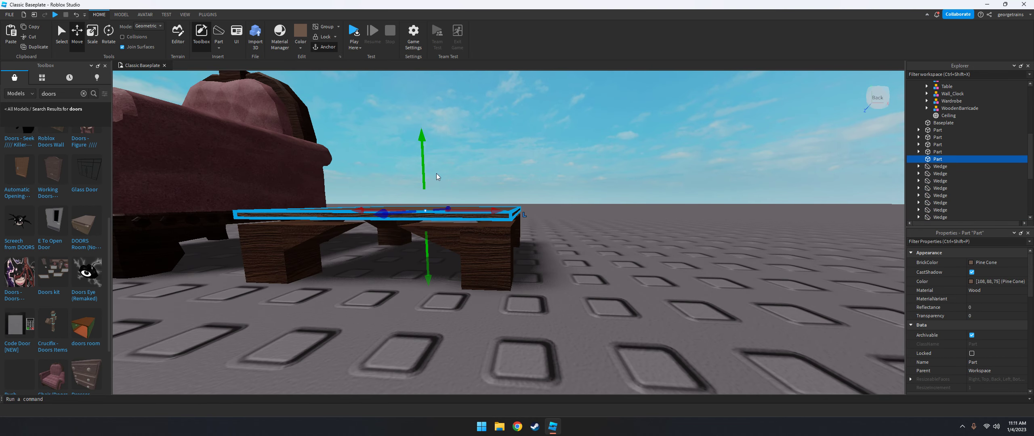
click(430, 173)
click(415, 210)
key(f)
scroll(483, 184, up, 3)
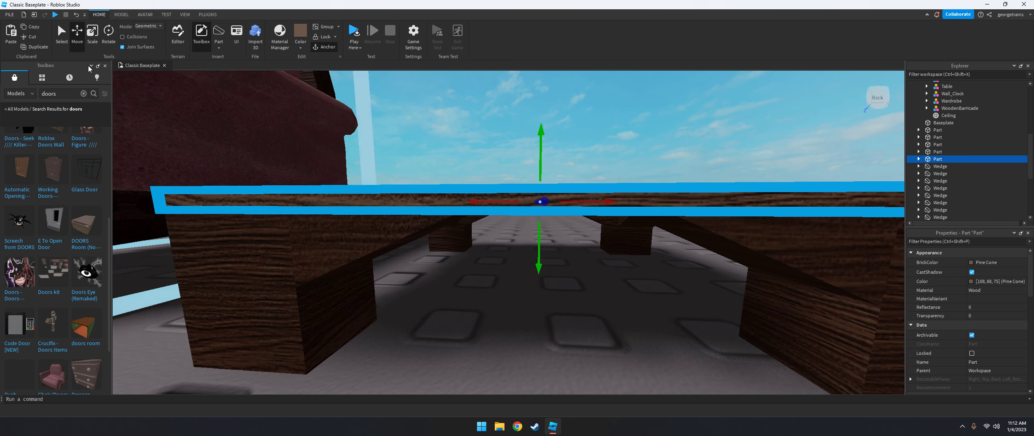
scroll(483, 184, down, 1)
click(481, 181)
key(a)
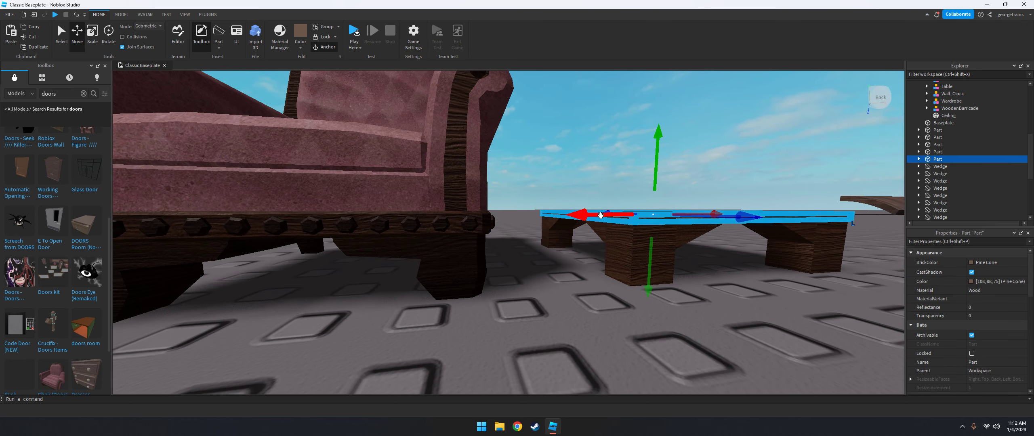
scroll(663, 157, up, 5)
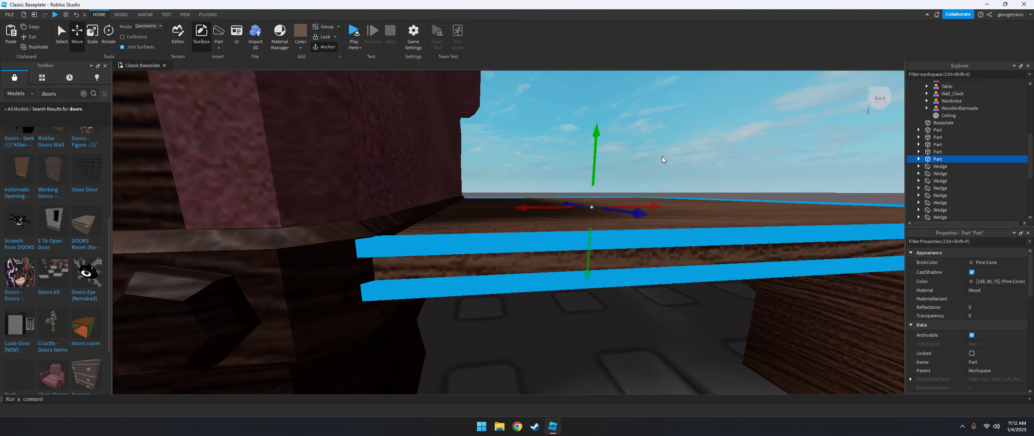
scroll(663, 157, down, 5)
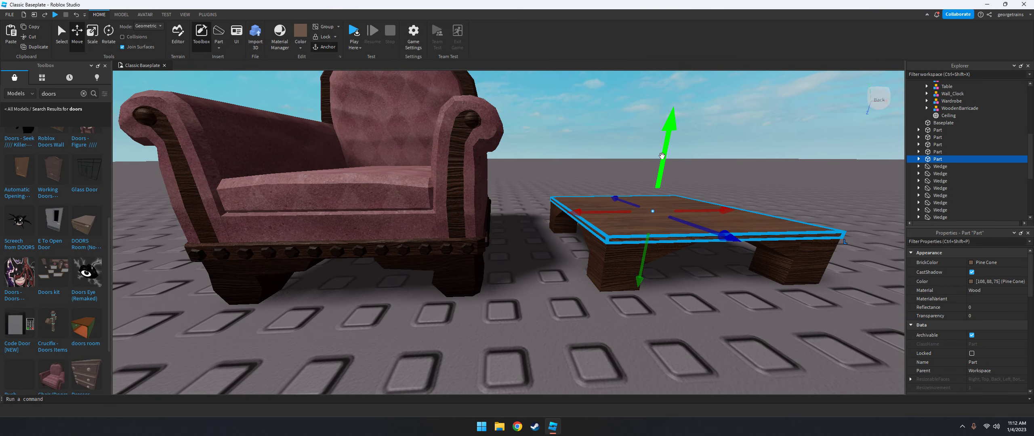
- Copy and paste the Pine Cone slab, and place the copy over the front of the Regal_Chair reference
click(578, 336)
scroll(577, 333, up, 4)
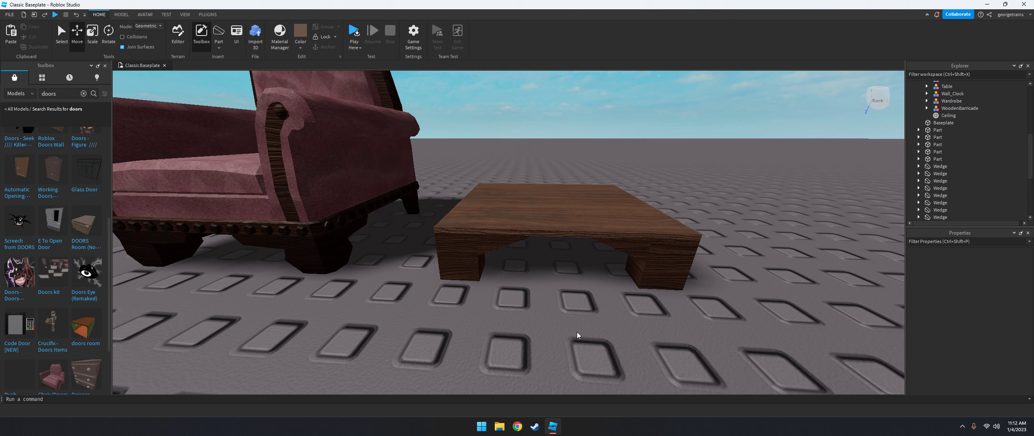
scroll(577, 332, down, 4)
scroll(577, 333, up, 5)
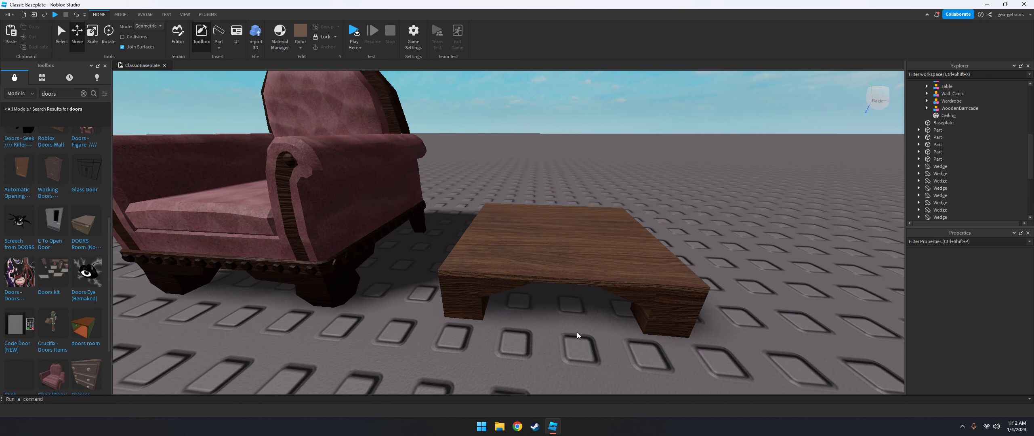
click(568, 258)
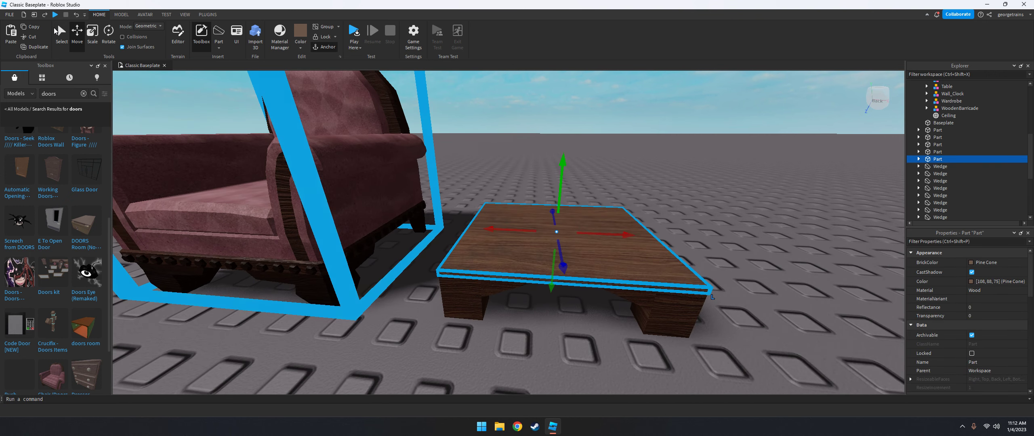
click(32, 27)
key(ctrl+v)
drag(505, 259, 412, 133)
scroll(487, 268, down, 3)
scroll(476, 271, up, 8)
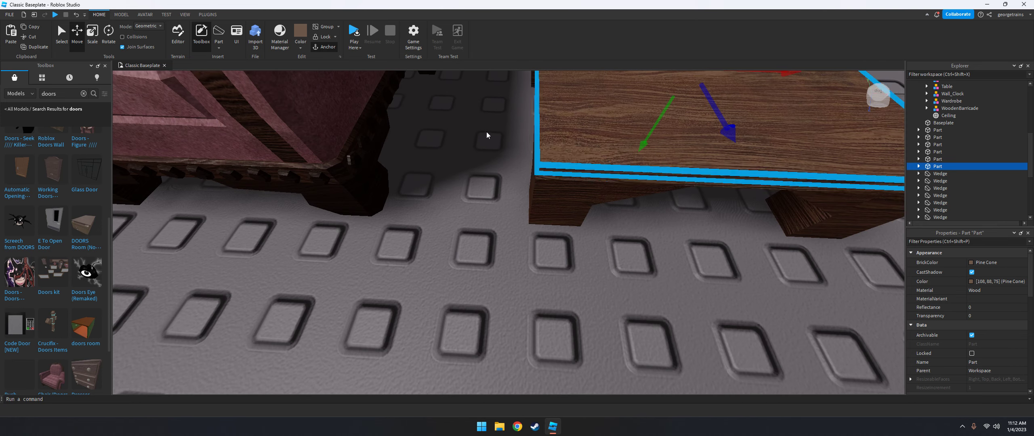
scroll(581, 140, down, 3)
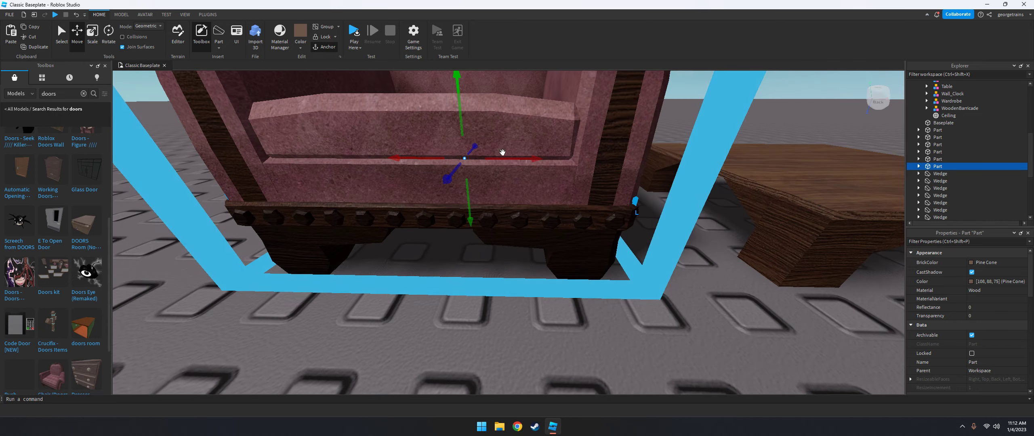
- Scale the copied slab down to a small block at the foot of the reference chair's front arm trim
key(ctrl+3)
scroll(535, 149, up, 3)
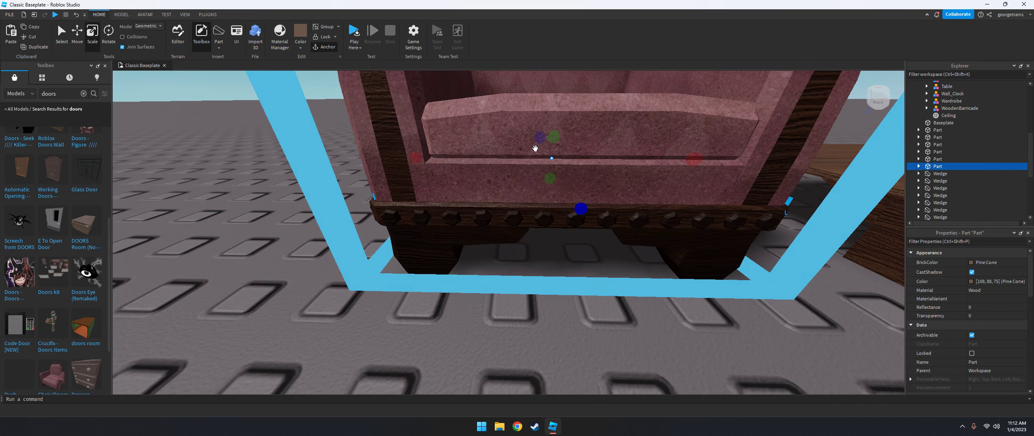
right_drag(535, 148, 511, 141)
right_drag(703, 191, 534, 197)
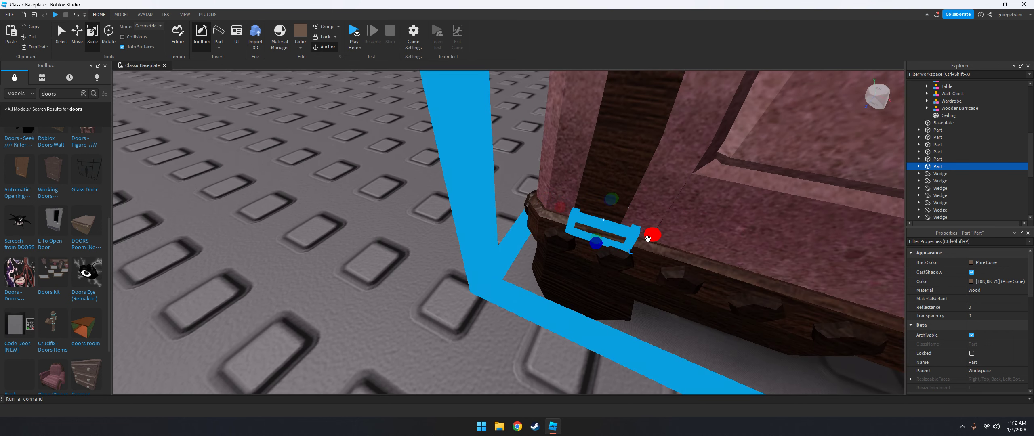
right_drag(647, 238, 611, 181)
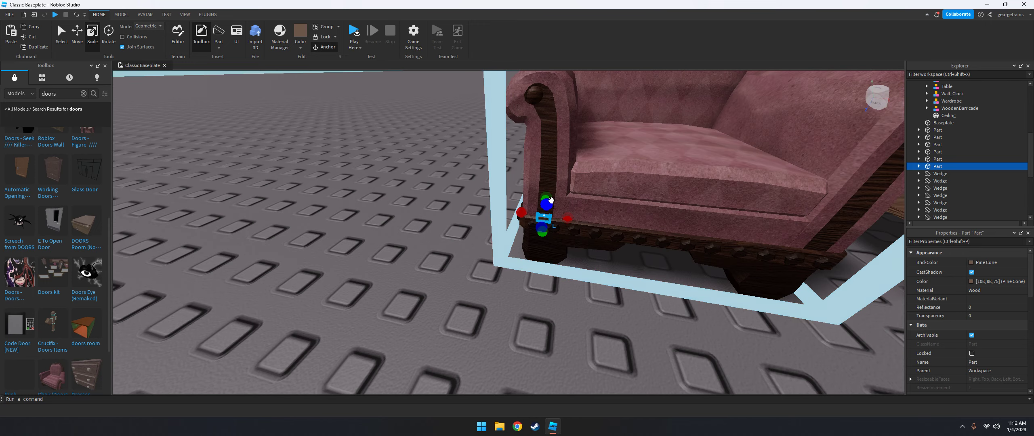
- Stretch the small block's height up to the armrest so it matches the reference chair's wooden arm trim
right_drag(550, 201, 569, 166)
right_drag(555, 99, 594, 136)
scroll(575, 190, up, 5)
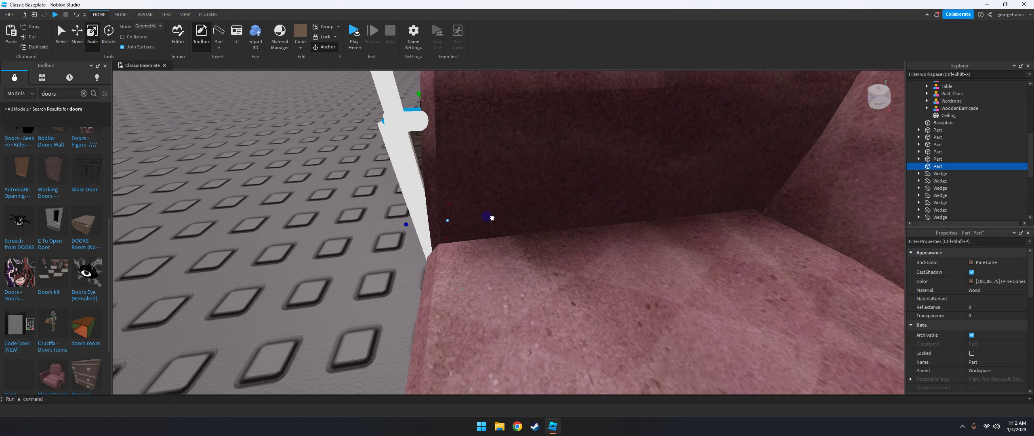
right_drag(492, 218, 545, 275)
scroll(548, 278, down, 5)
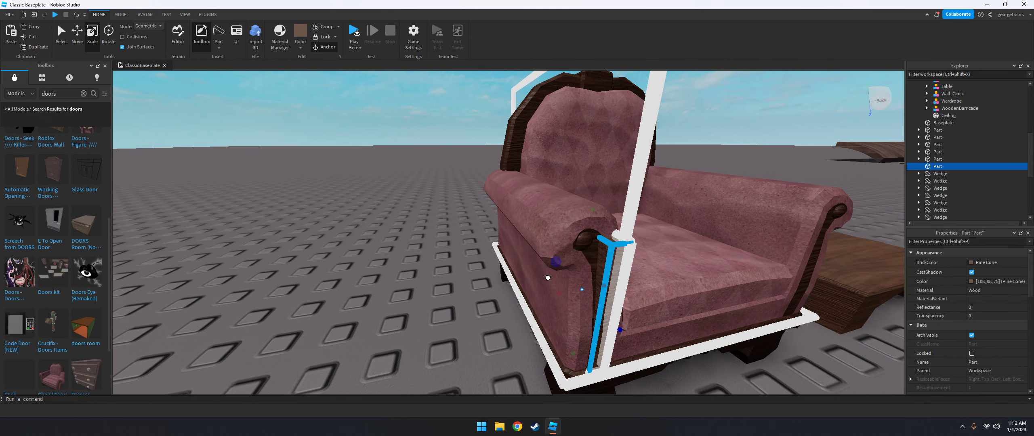
- Move the finished arm post off the reference chair and stand it on a front corner of the custom base
key(ctrl+2)
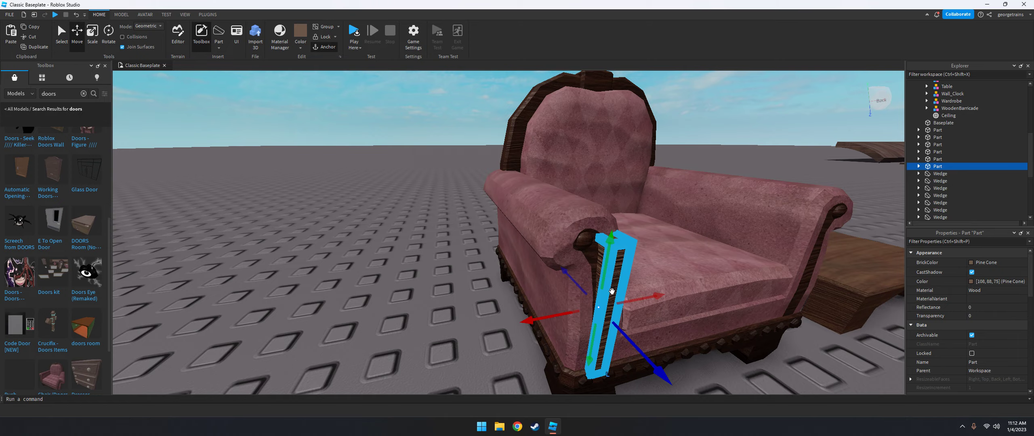
right_drag(642, 303, 635, 283)
scroll(660, 300, up, 5)
scroll(660, 301, up, 5)
scroll(636, 284, down, 5)
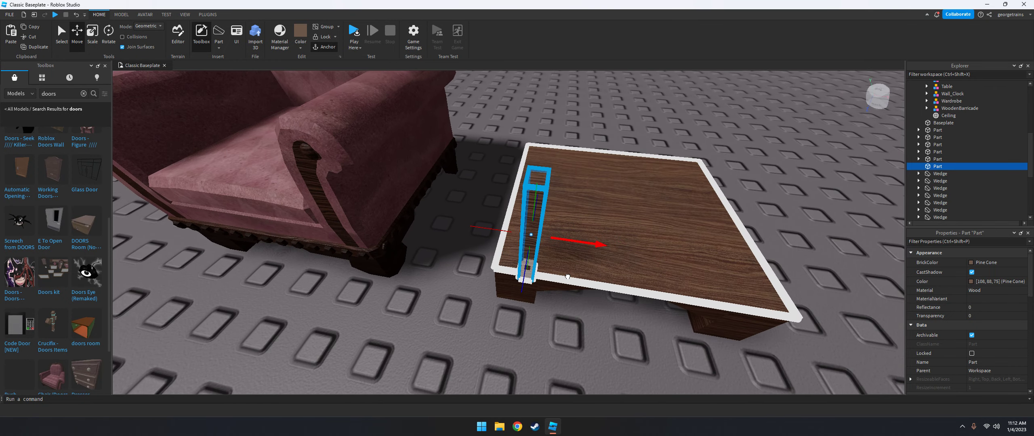
scroll(563, 276, up, 5)
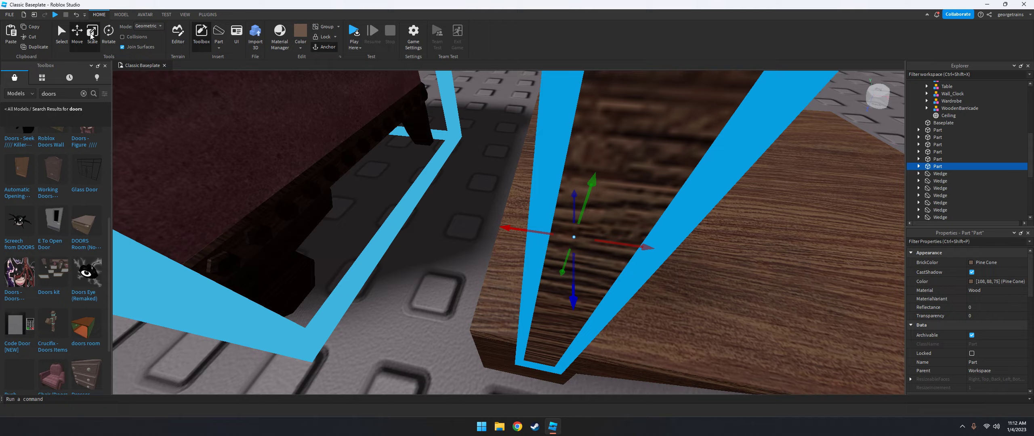
- Rescale the arm post's thickness at the base's front corner, comparing its proportions with the reference arm trim
click(92, 32)
right_drag(498, 178, 498, 178)
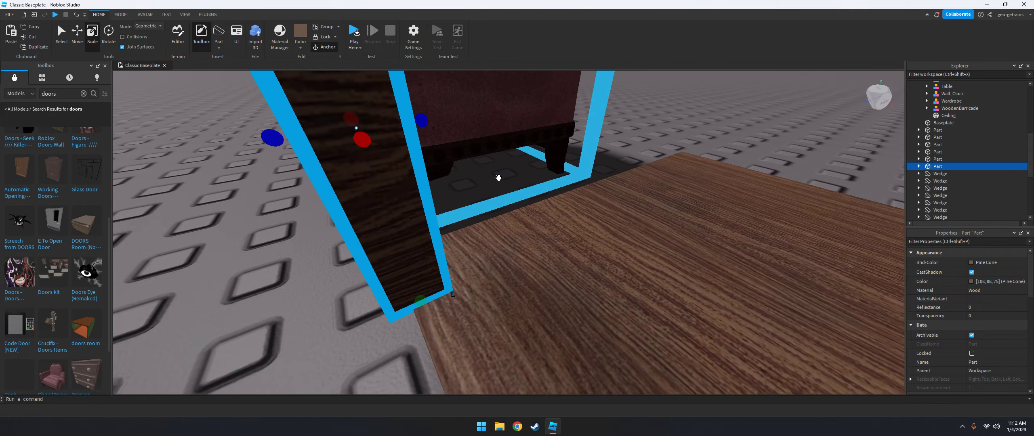
right_drag(425, 122, 425, 122)
scroll(473, 251, down, 5)
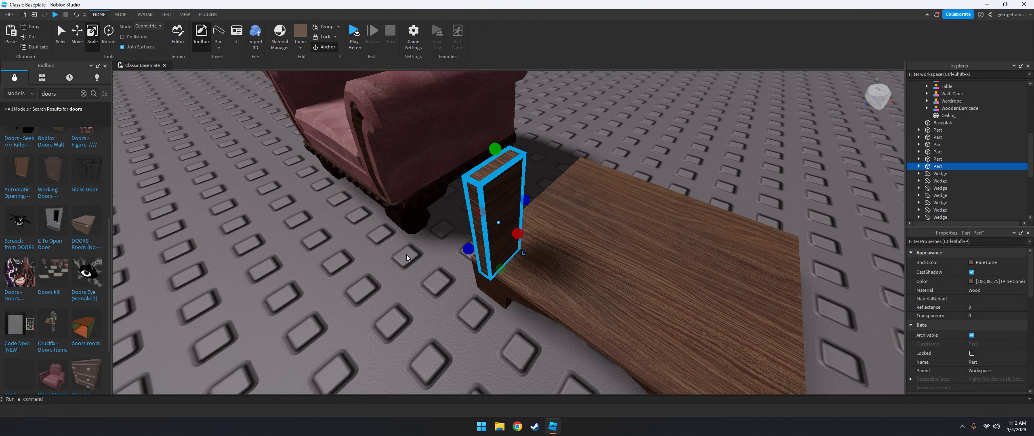
scroll(473, 251, up, 5)
scroll(473, 252, down, 5)
scroll(473, 252, up, 5)
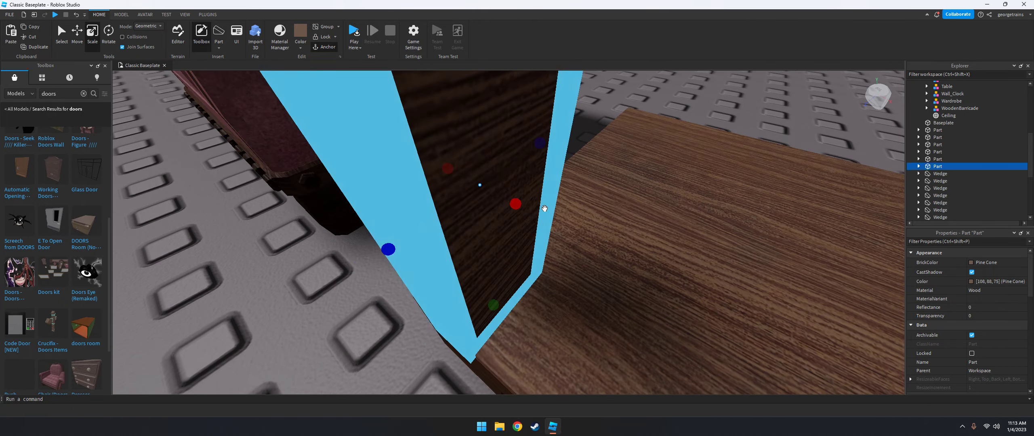
right_drag(472, 251, 655, 191)
scroll(655, 190, down, 5)
right_drag(489, 201, 468, 239)
scroll(527, 203, down, 5)
scroll(527, 203, up, 5)
scroll(468, 239, down, 5)
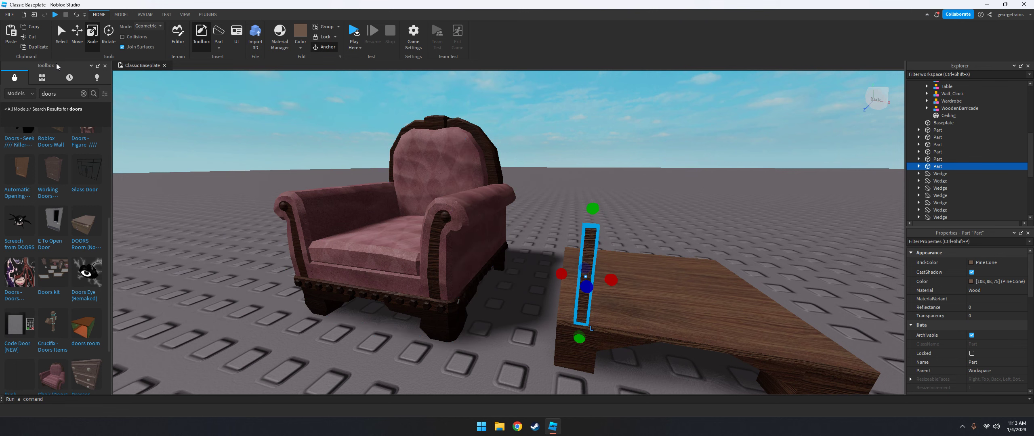
- Duplicate the arm post and place the copy at the opposite front corner of the base
scroll(298, 129, up, 3)
scroll(298, 129, up, 5)
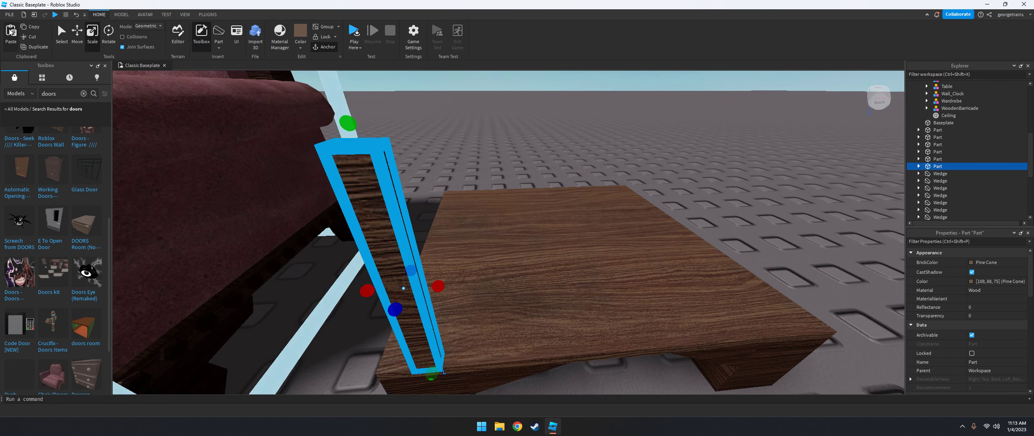
drag(431, 177, 475, 348)
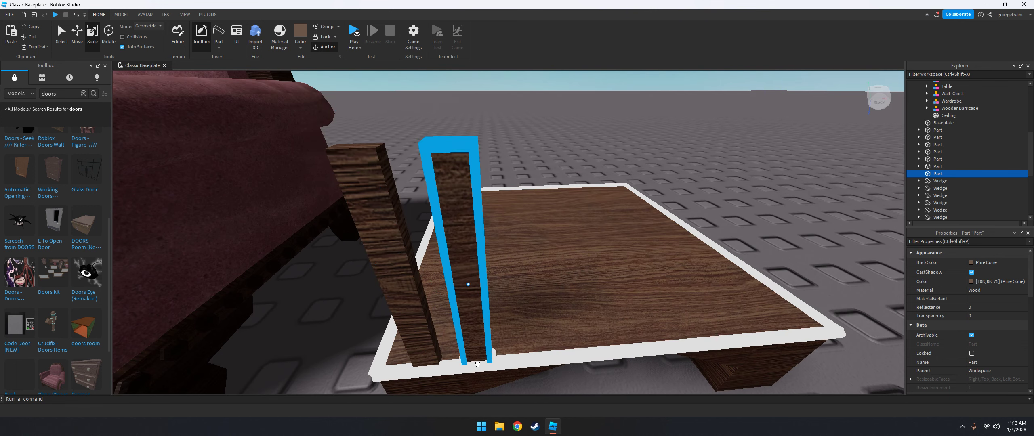
right_drag(478, 364, 606, 348)
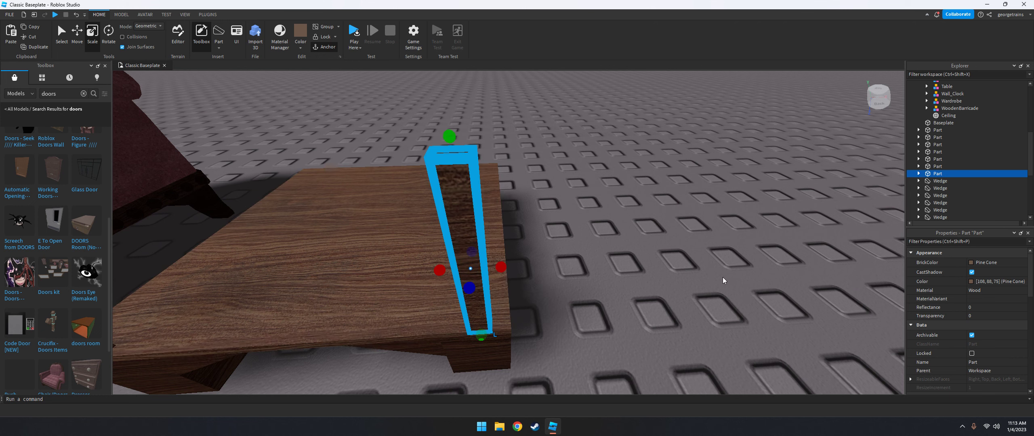
- Shift the copied arm post into place on the base's front corner and compare both posts with the reference chair
scroll(616, 299, down, 5)
key(ctrl+2)
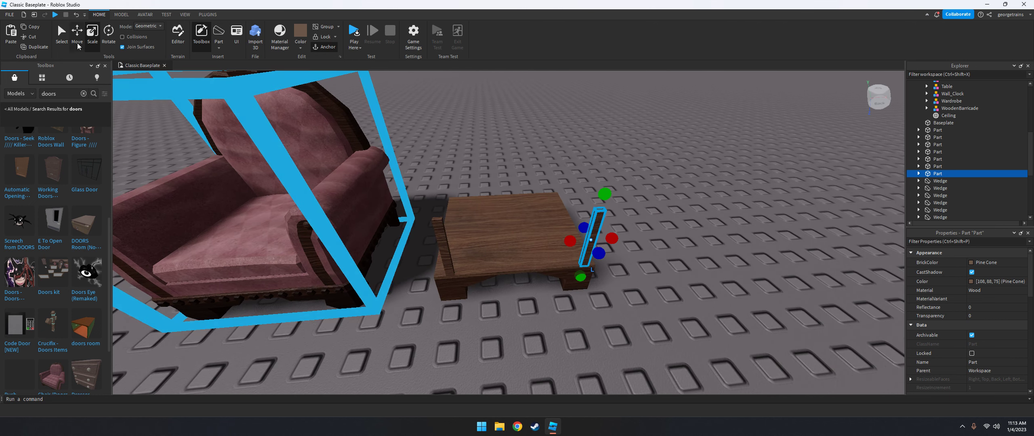
scroll(134, 72, up, 3)
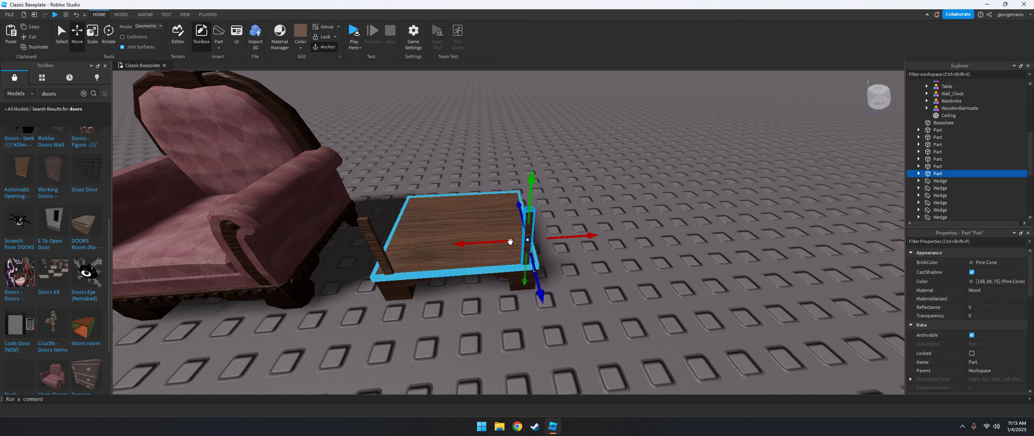
scroll(599, 196, down, 3)
right_drag(598, 195, 606, 190)
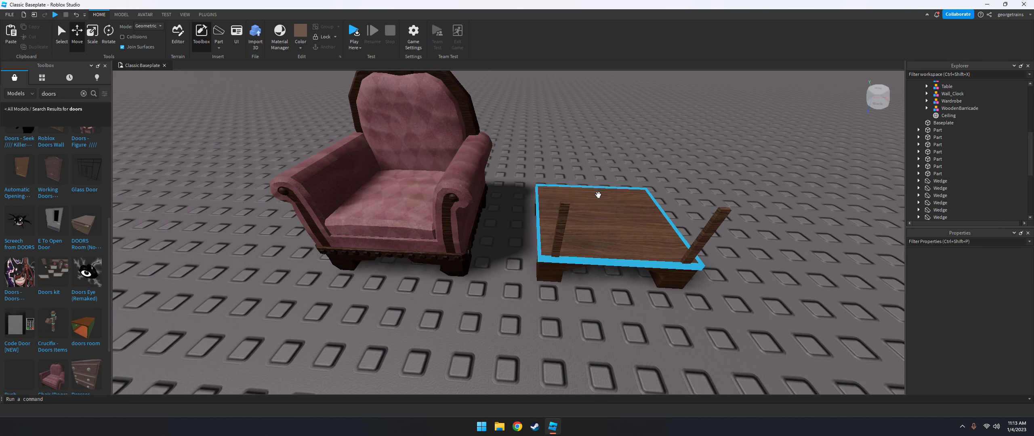
scroll(608, 188, up, 4)
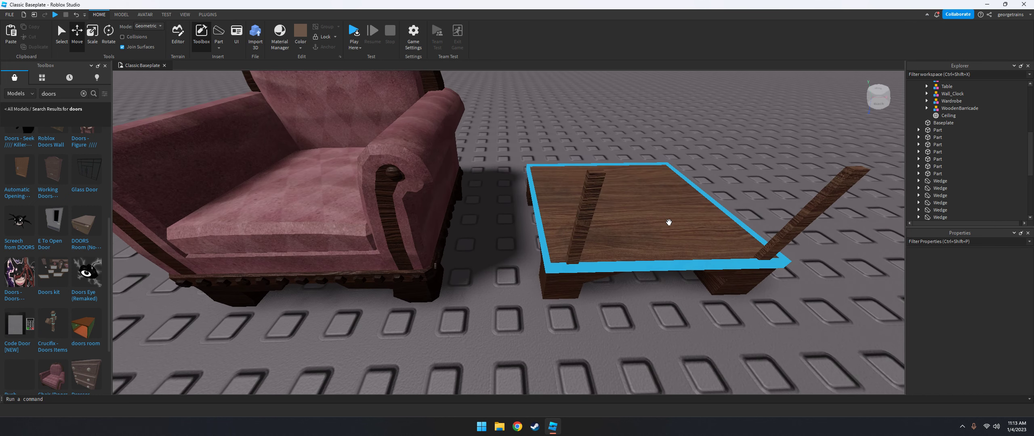
scroll(669, 223, down, 3)
- Examine the Regal_Chair's Cushion mesh from several sides, checking its material and color for the upholstery
scroll(669, 222, up, 6)
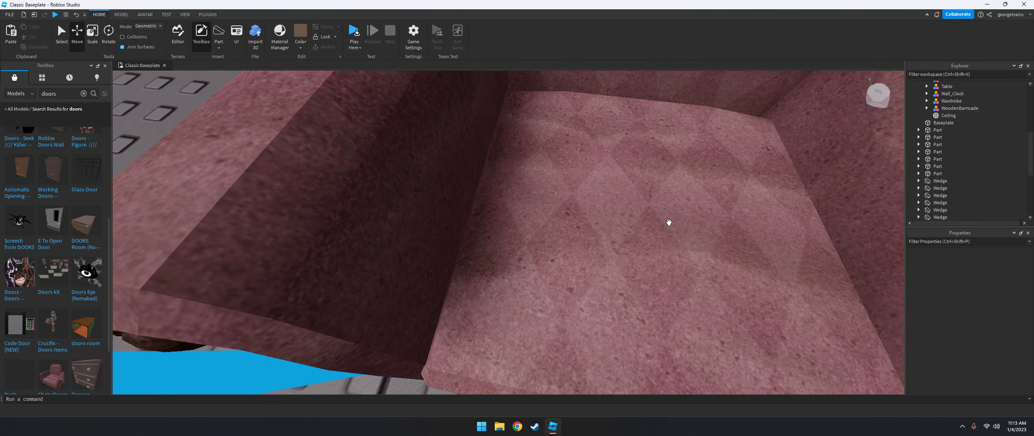
right_drag(669, 222, 667, 223)
click(666, 223)
key(f)
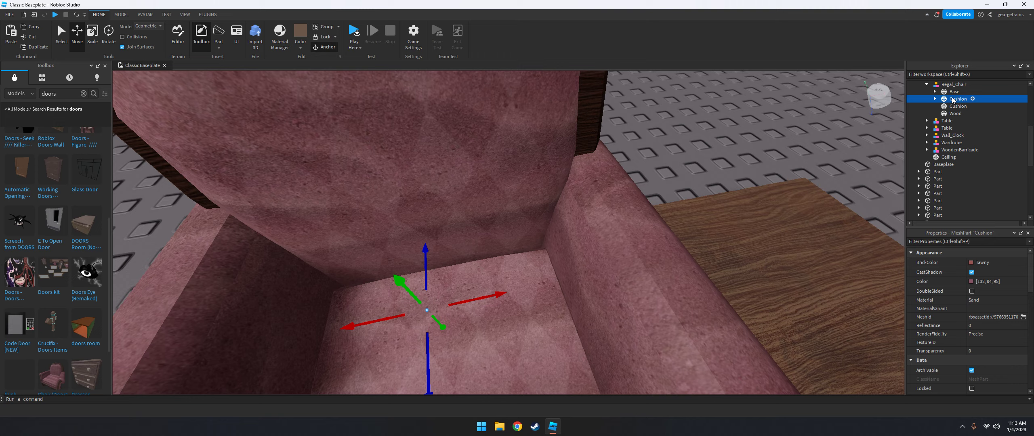
key(f)
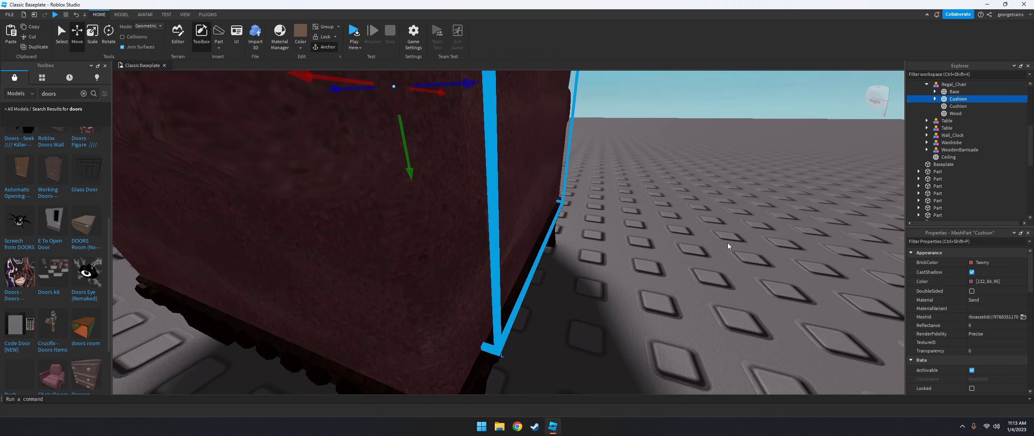
key(w)
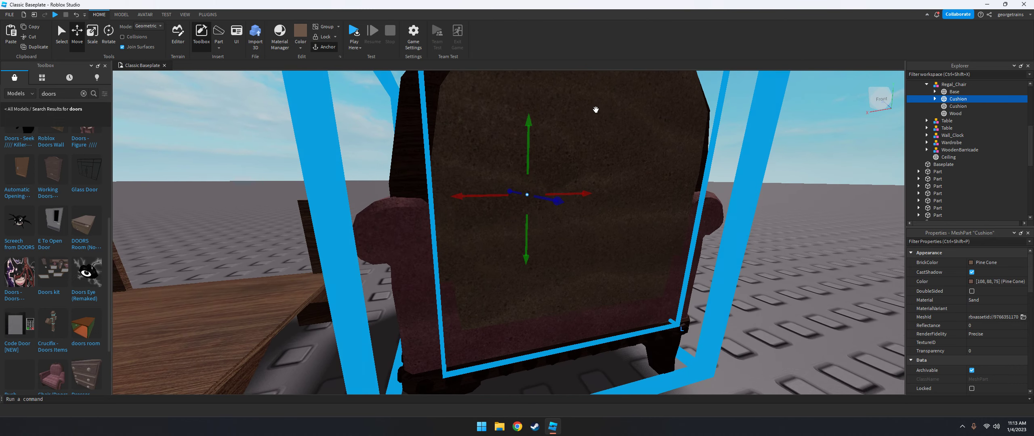
- Try Sandstone on the reference chair's Cushion mesh, set it back to Sand, and collapse the Regal_Chair model in the hierarchy
click(278, 41)
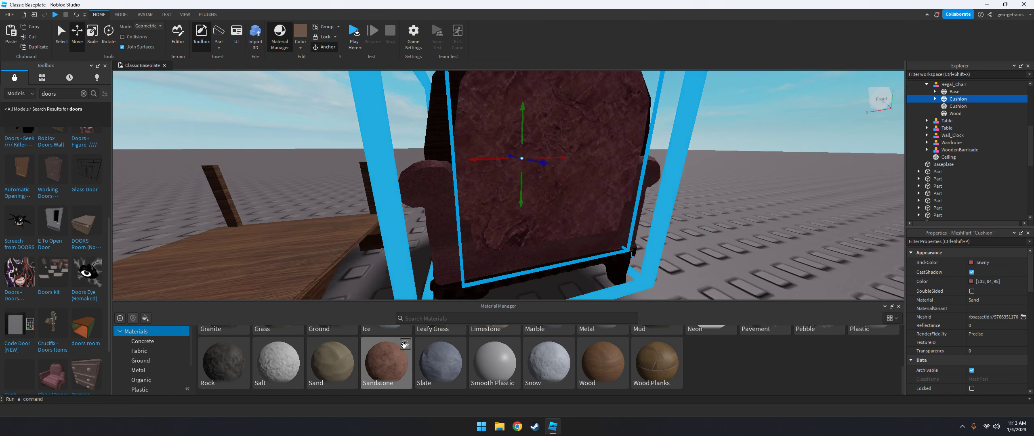
click(346, 341)
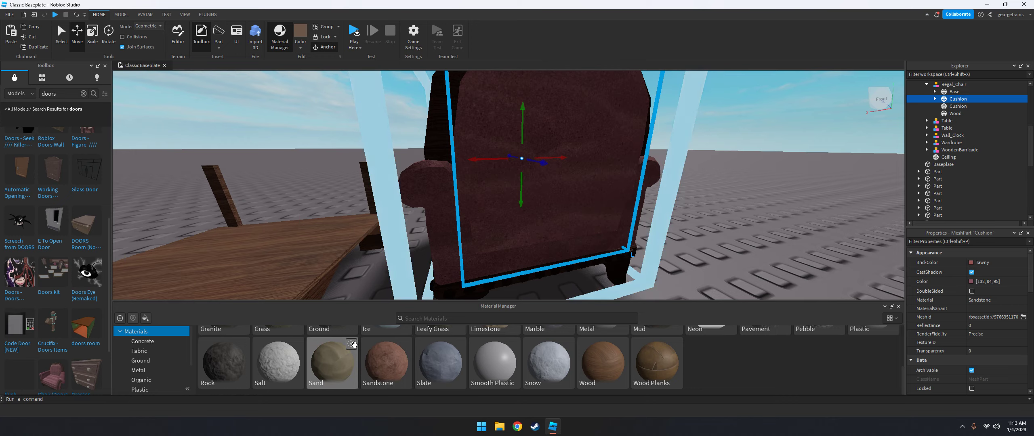
click(900, 308)
scroll(725, 277, down, 5)
click(634, 280)
right_drag(635, 280, 626, 200)
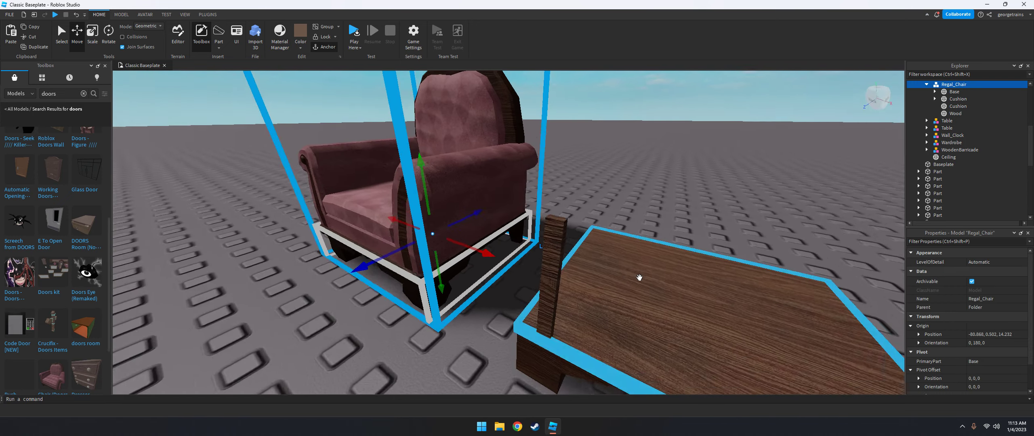
click(626, 201)
scroll(625, 201, up, 5)
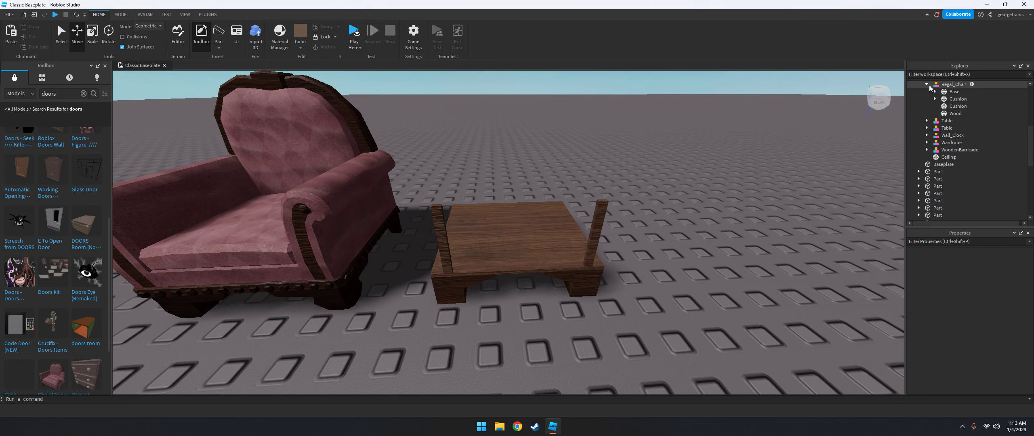
click(927, 84)
- Duplicate the wooden base slab above the arm posts and color the copy Persimmon
scroll(632, 202, up, 5)
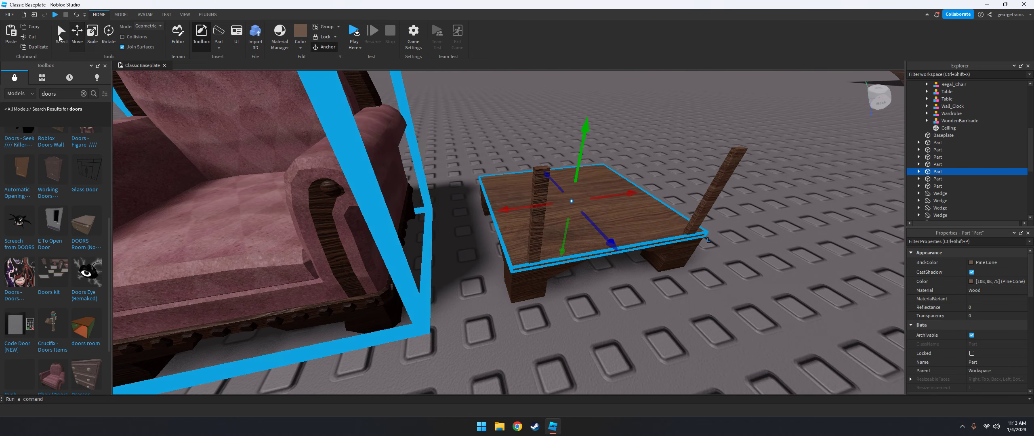
click(15, 34)
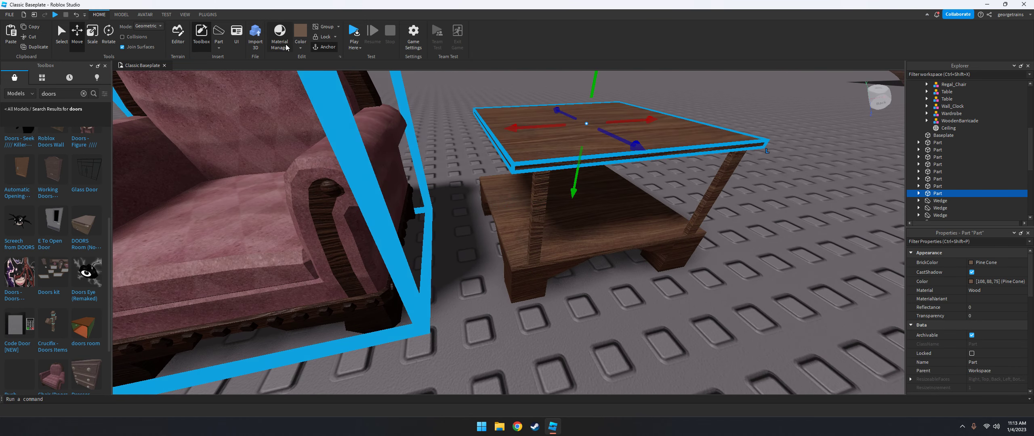
click(301, 47)
click(400, 107)
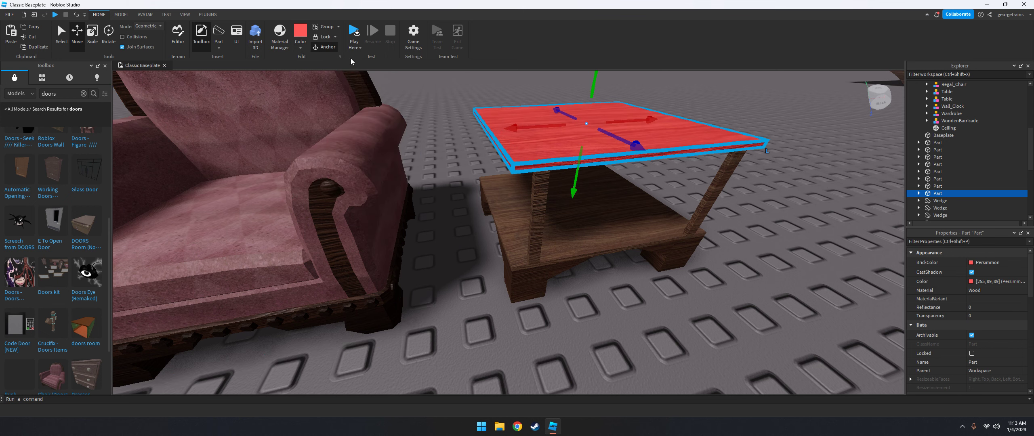
- Give the duplicated slab the Sand material and recolor it Maroon
click(280, 37)
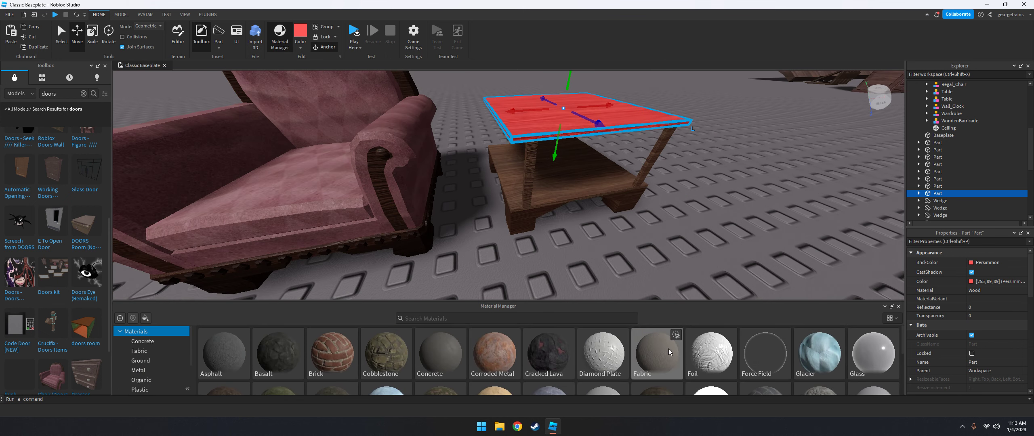
scroll(493, 356, down, 3)
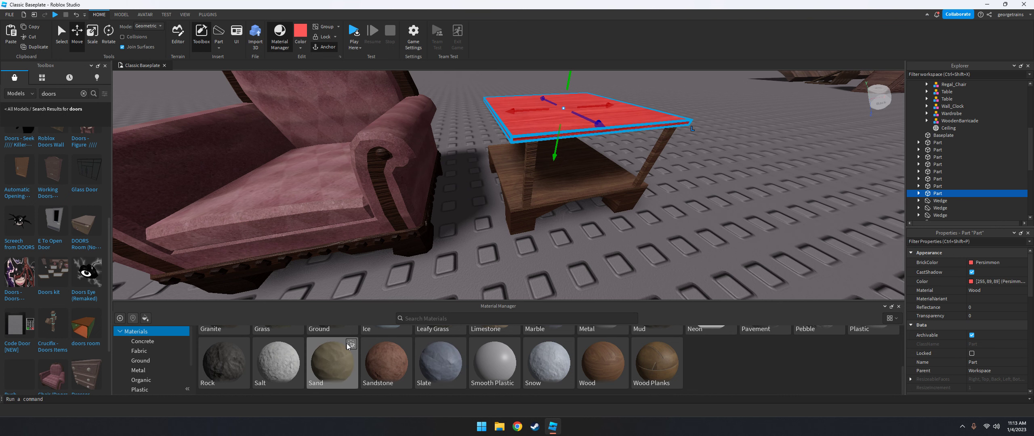
click(899, 307)
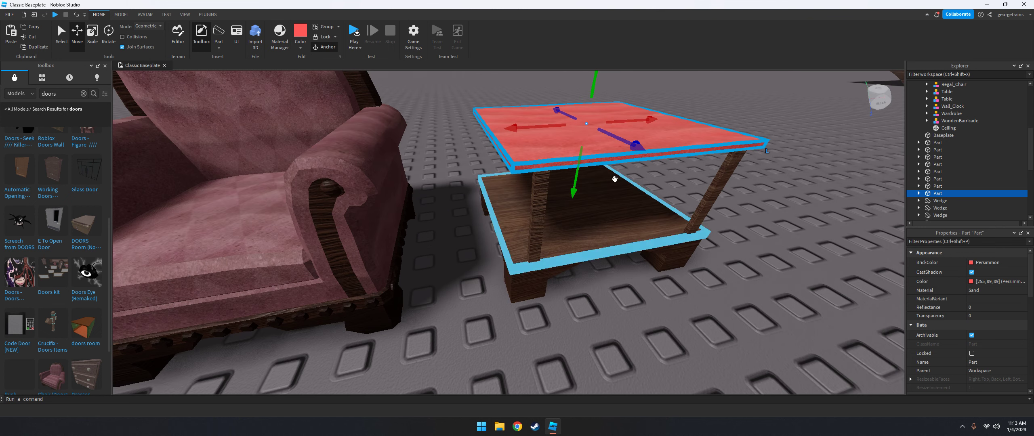
click(299, 47)
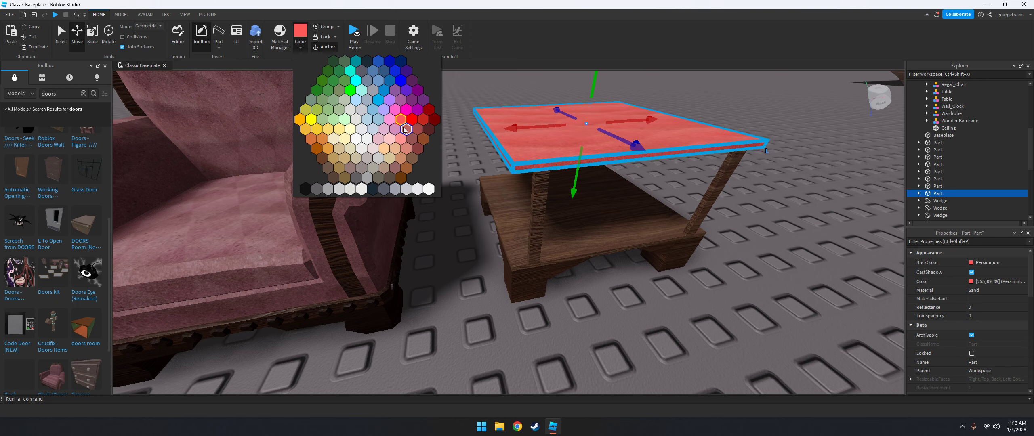
click(434, 119)
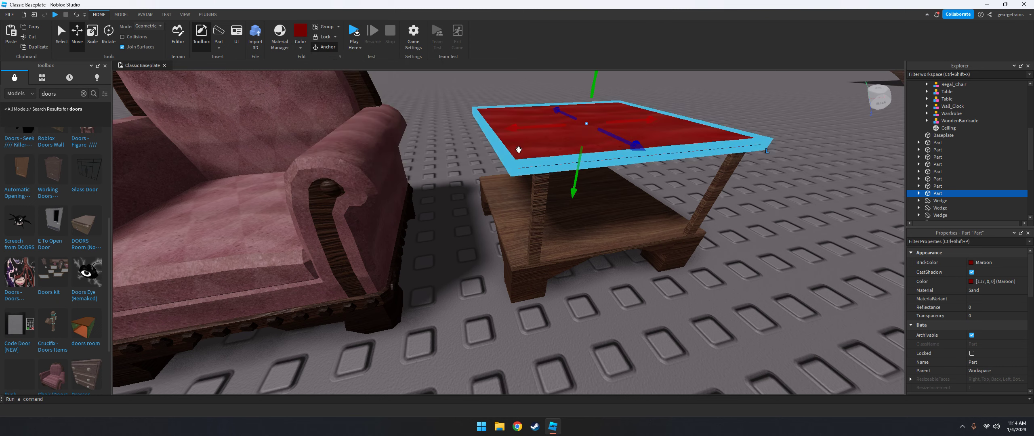
- Lower the maroon slab onto the base and scale it down to a small block beside the front arm post
scroll(522, 164, down, 3)
scroll(525, 264, up, 8)
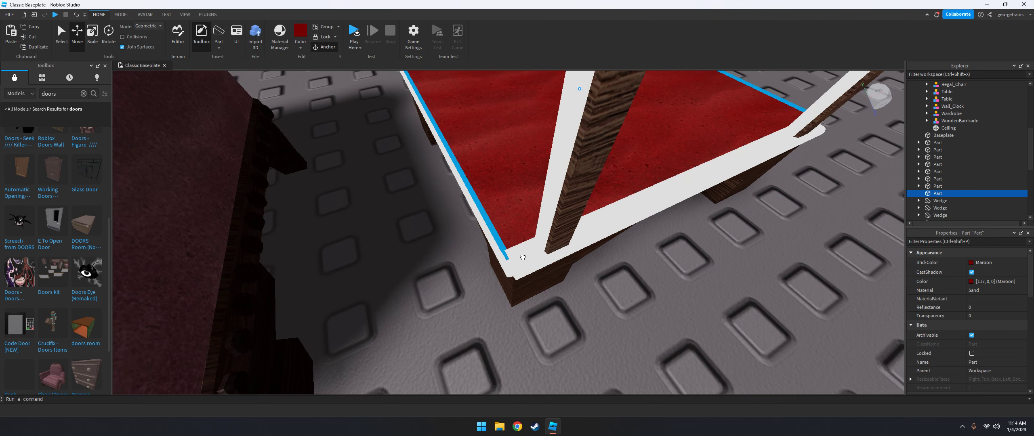
key(ctrl+3)
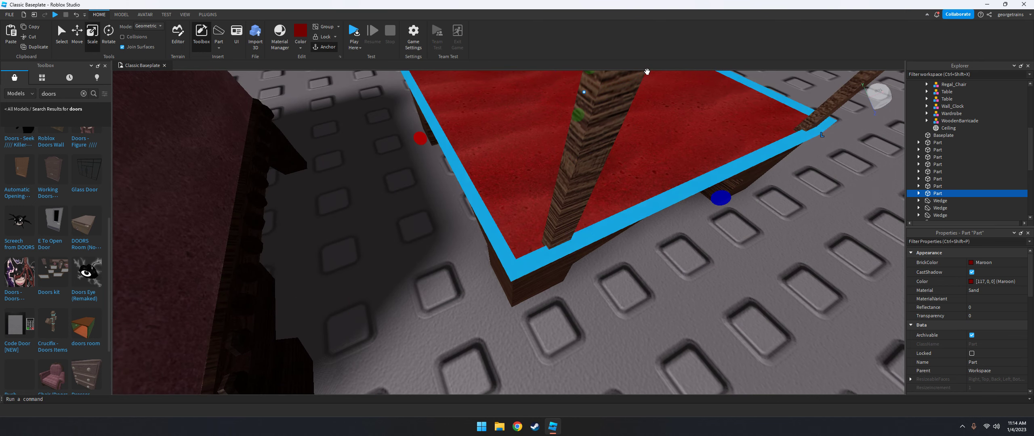
scroll(552, 172, down, 5)
drag(552, 173, 557, 229)
right_drag(557, 229, 534, 230)
scroll(535, 230, down, 5)
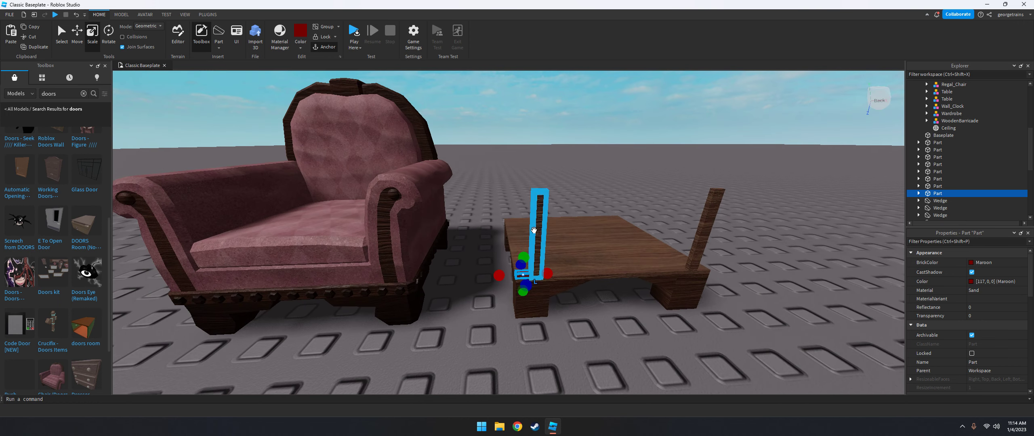
- Stretch the small maroon block upward to match the height of the wooden arm post
right_drag(524, 259, 566, 214)
scroll(605, 169, up, 5)
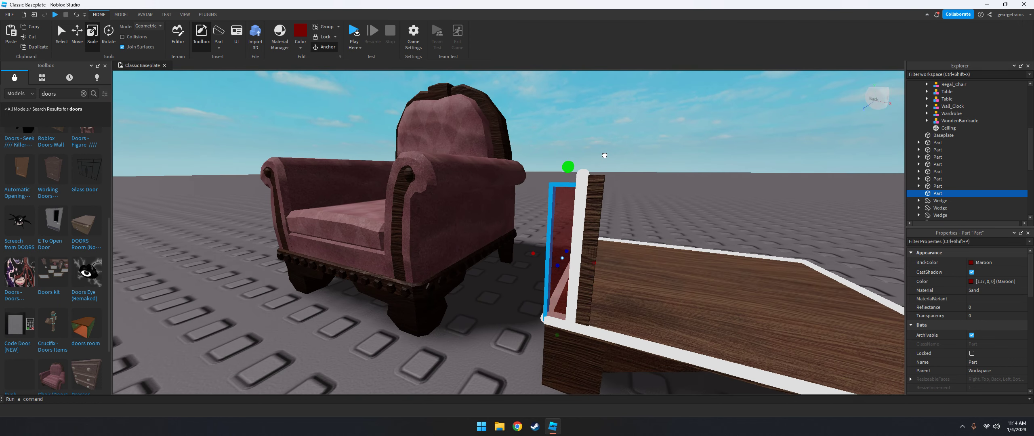
drag(605, 150, 605, 141)
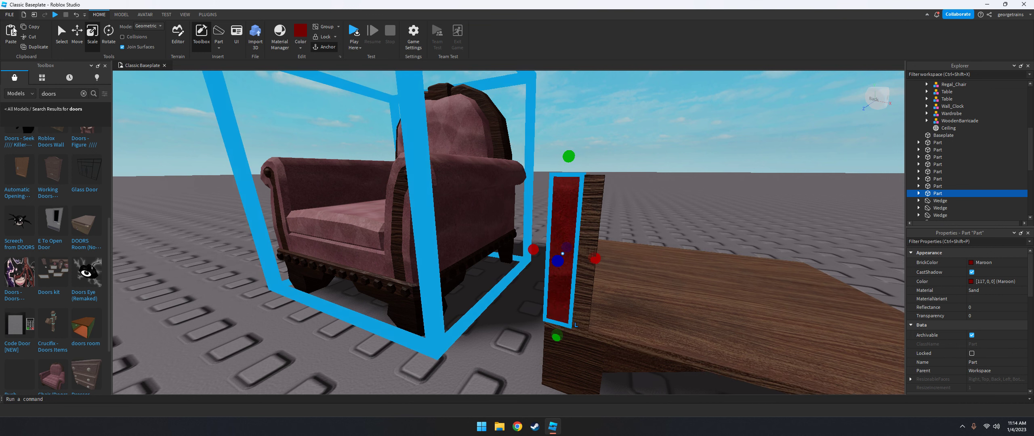
- Copy the maroon upright on top of the arm post, widen it over the post, and shorten it to a low block
click(29, 30)
scroll(603, 191, up, 3)
key(ctrl+v)
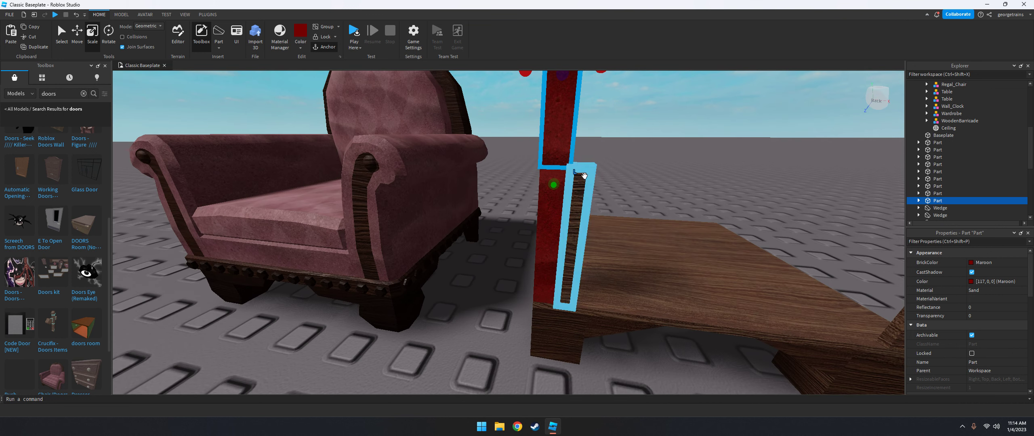
drag(566, 267, 565, 138)
right_drag(564, 138, 604, 88)
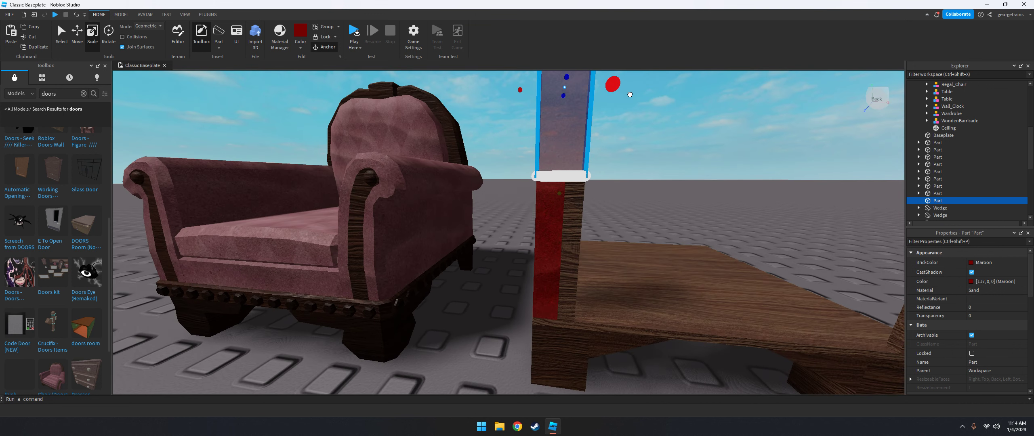
scroll(628, 113, down, 5)
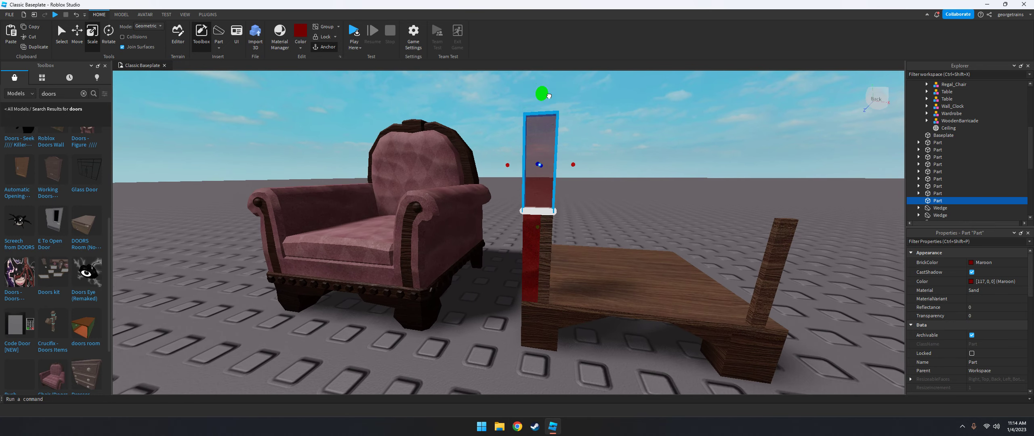
scroll(562, 115, up, 5)
scroll(562, 115, down, 4)
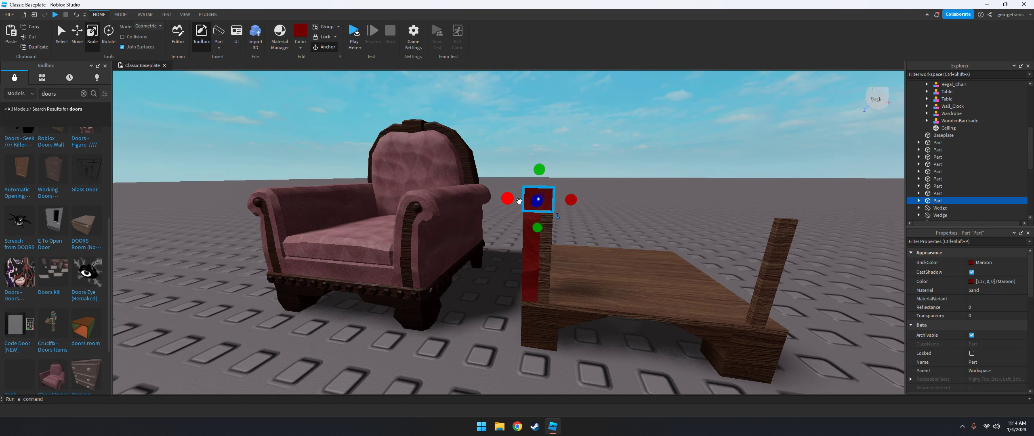
- Thin the maroon top block and fit its width so it caps both the maroon upright and the wooden post
drag(571, 199, 703, 198)
scroll(606, 182, up, 3)
drag(716, 99, 710, 138)
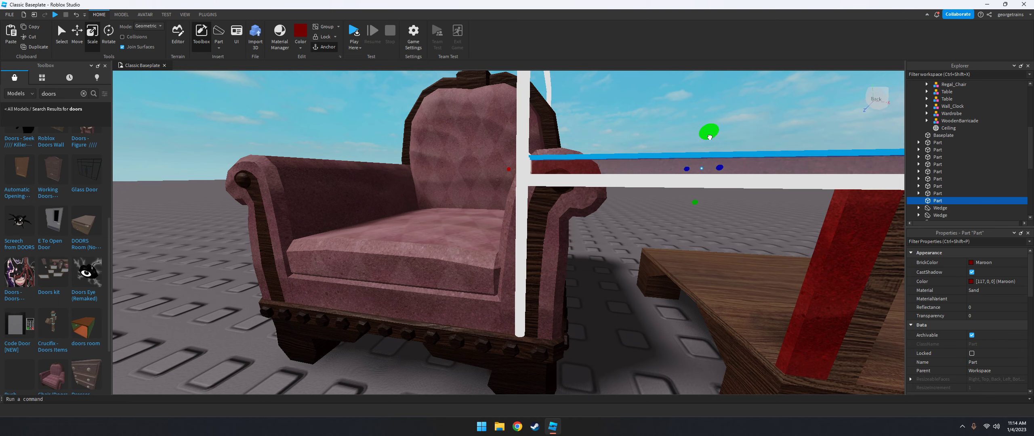
scroll(710, 137, down, 3)
right_drag(525, 169, 444, 161)
scroll(417, 159, up, 4)
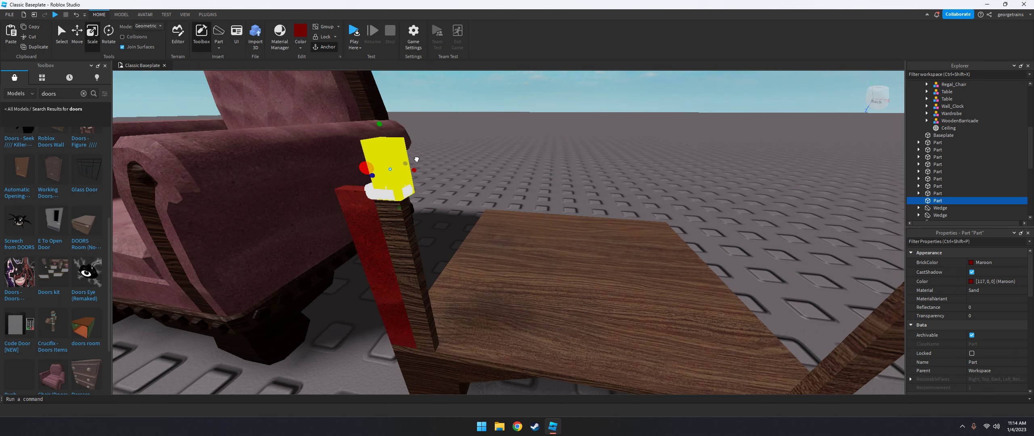
scroll(311, 153, down, 5)
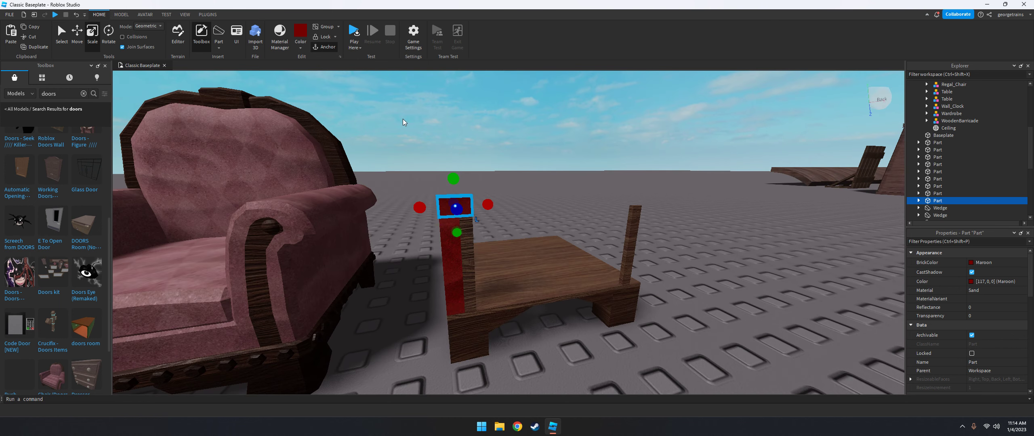
- Duplicate the maroon upright on the inner side of the wooden arm post and extend the top block over it
right_click(402, 119)
click(385, 119)
click(448, 235)
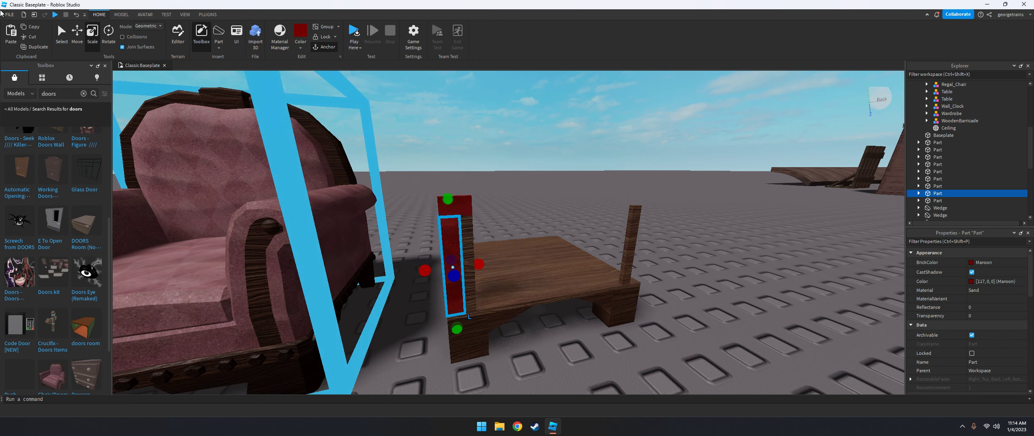
scroll(404, 182, up, 3)
scroll(398, 143, up, 4)
scroll(398, 142, down, 5)
right_drag(398, 142, 500, 268)
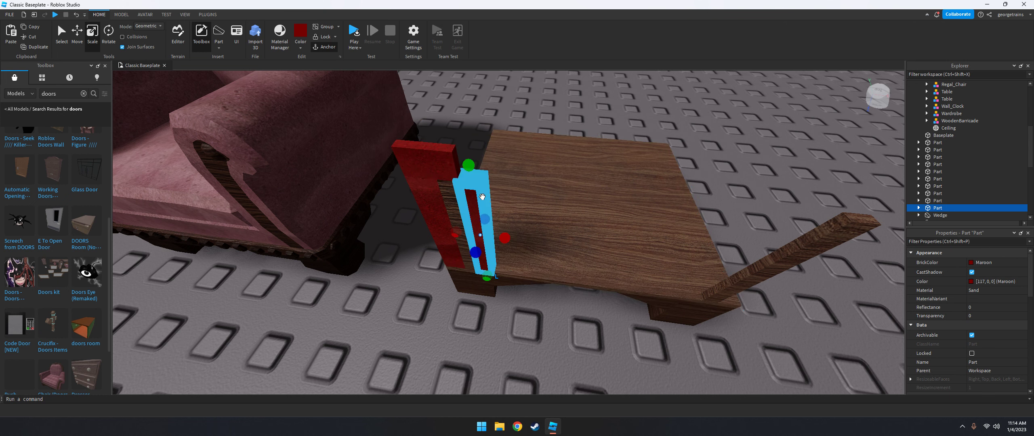
click(461, 173)
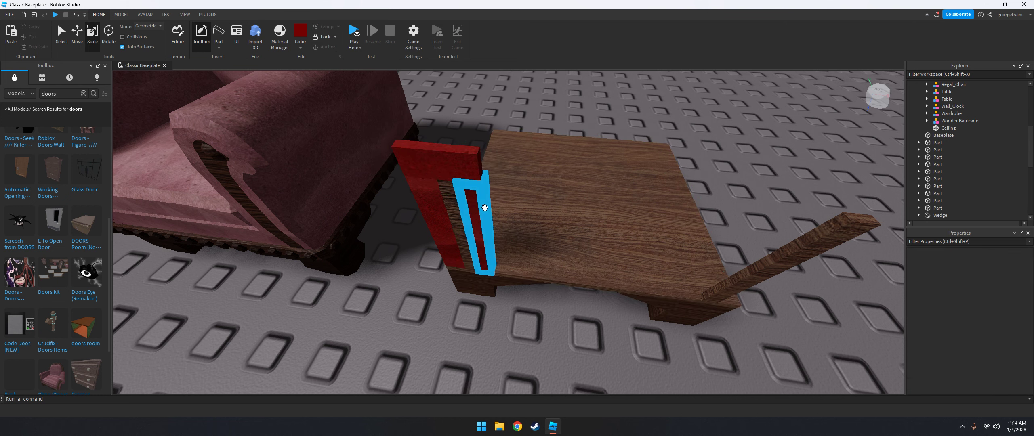
- Duplicate the three maroon pieces of the finished arm front and place the copy around the opposite wooden arm post
ctrl+click(429, 162)
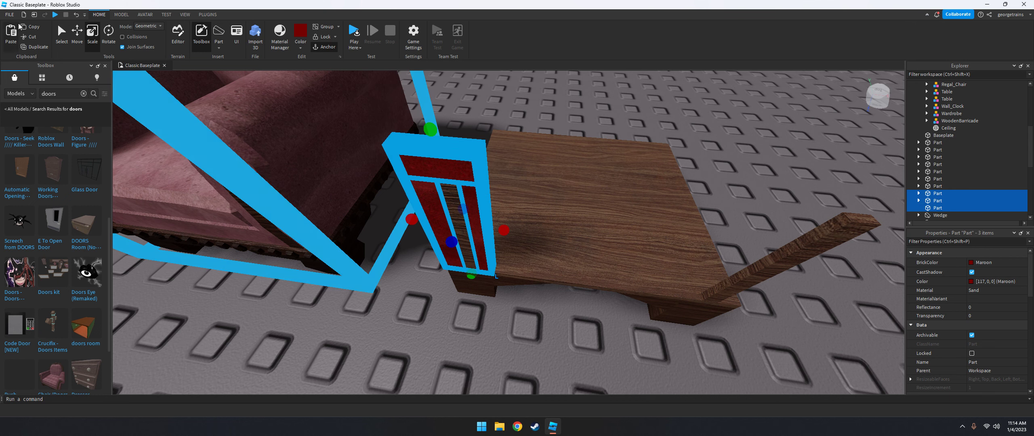
drag(401, 140, 519, 307)
right_drag(518, 307, 566, 283)
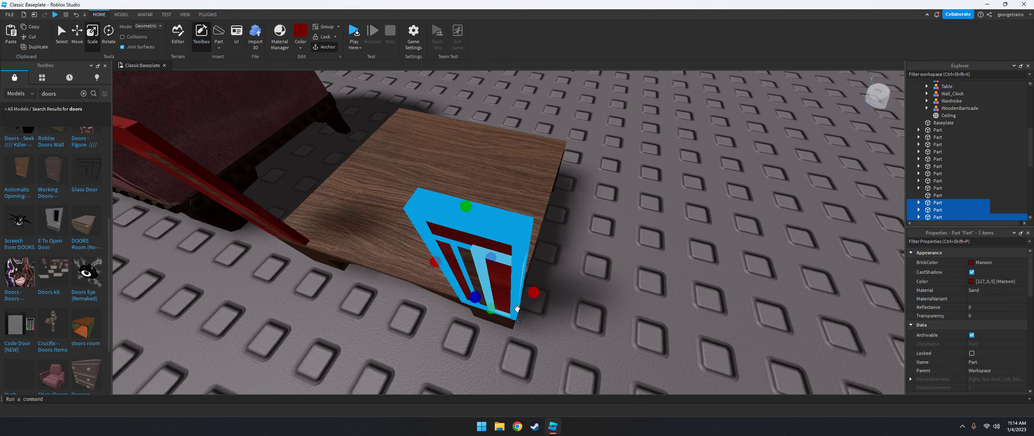
click(606, 311)
right_drag(606, 311, 647, 243)
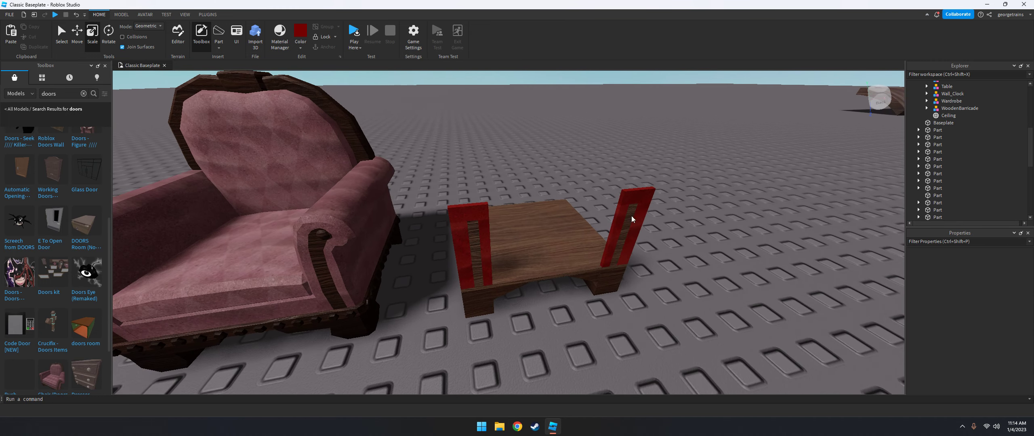
- Duplicate a maroon upright, place it behind the arm post, and stretch it into an arm block reaching the base's rear edge
click(449, 266)
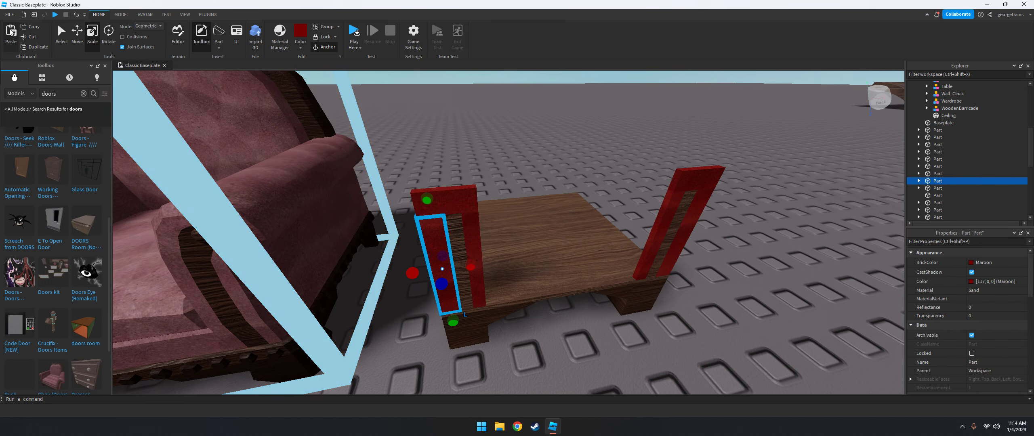
key(ctrl+d)
right_drag(450, 173, 520, 234)
drag(520, 235, 503, 199)
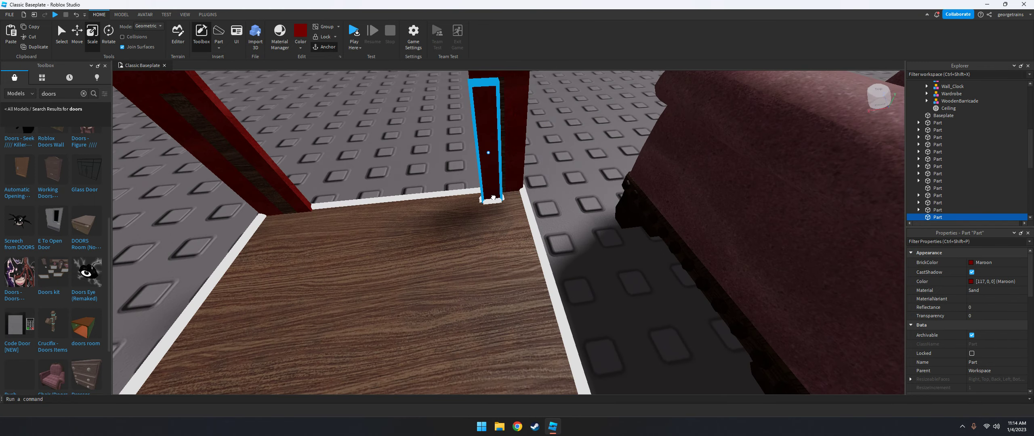
scroll(493, 195, down, 5)
right_drag(493, 195, 583, 248)
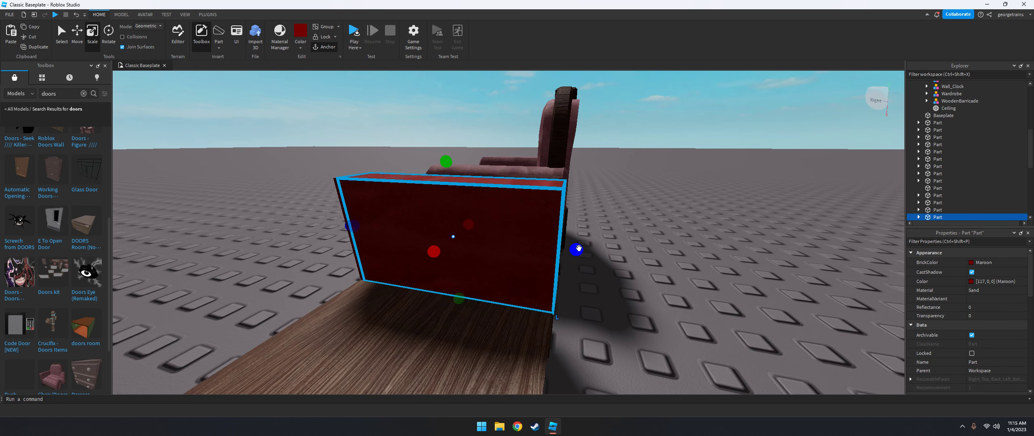
drag(578, 248, 568, 245)
- Duplicate the maroon arm block and place the copy behind the other arm post
right_drag(502, 203, 410, 346)
key(ctrl+d)
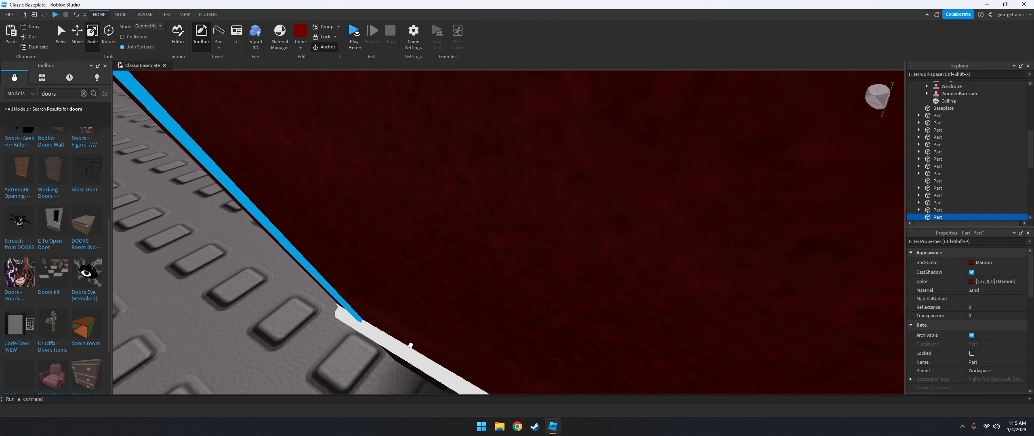
scroll(406, 340, down, 10)
click(429, 351)
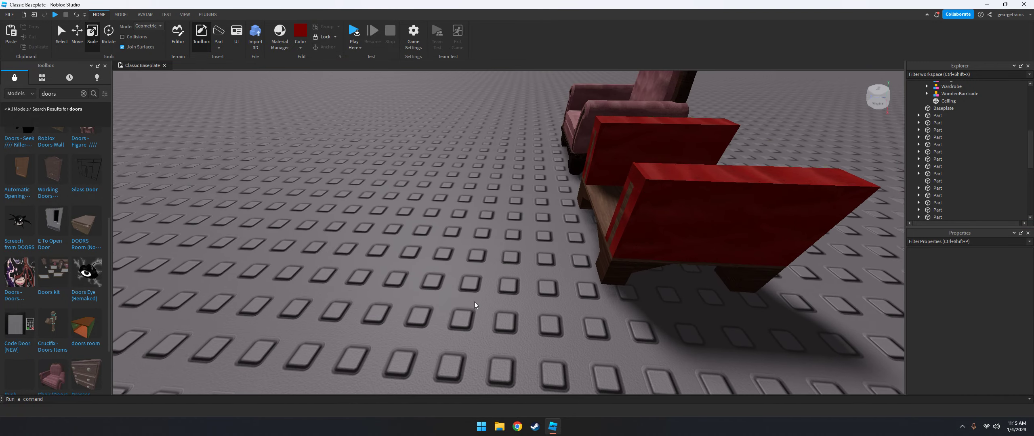
- Place a duplicate of the arm block flat on the wooden base as a seat and widen it to fit between the arms
right_drag(475, 305, 373, 191)
scroll(698, 166, up, 3)
scroll(695, 169, up, 3)
click(670, 323)
scroll(299, 164, down, 3)
scroll(373, 191, up, 5)
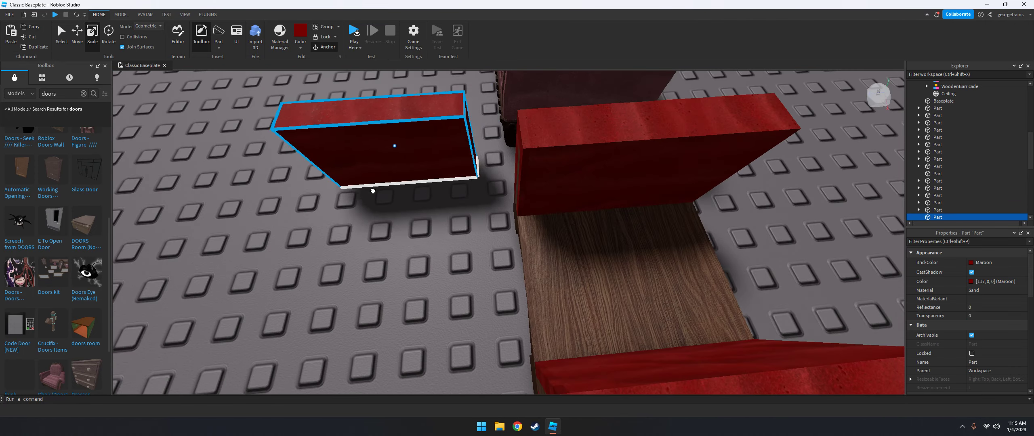
drag(373, 192, 572, 241)
right_drag(572, 241, 631, 208)
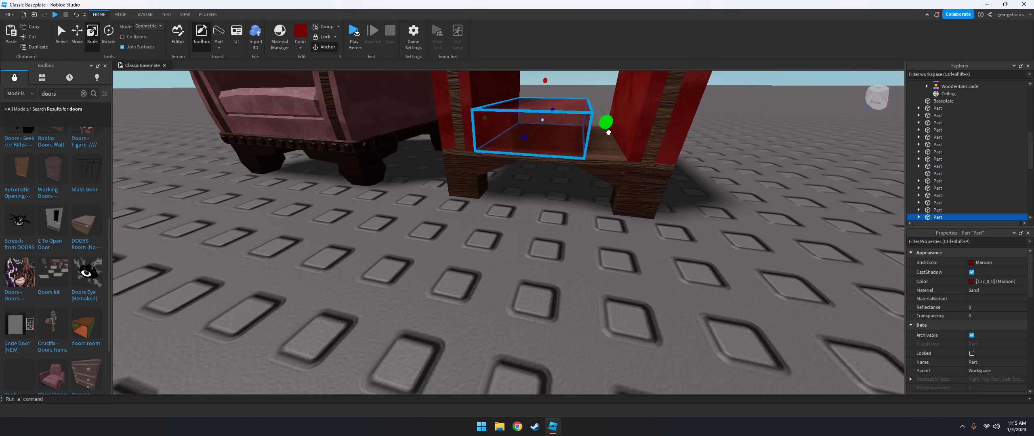
drag(609, 132, 593, 114)
- Match the seat block's thickness against the Regal_Chair's seat and return the block between the custom chair's arms
scroll(642, 131, down, 3)
key(a)
key(a)
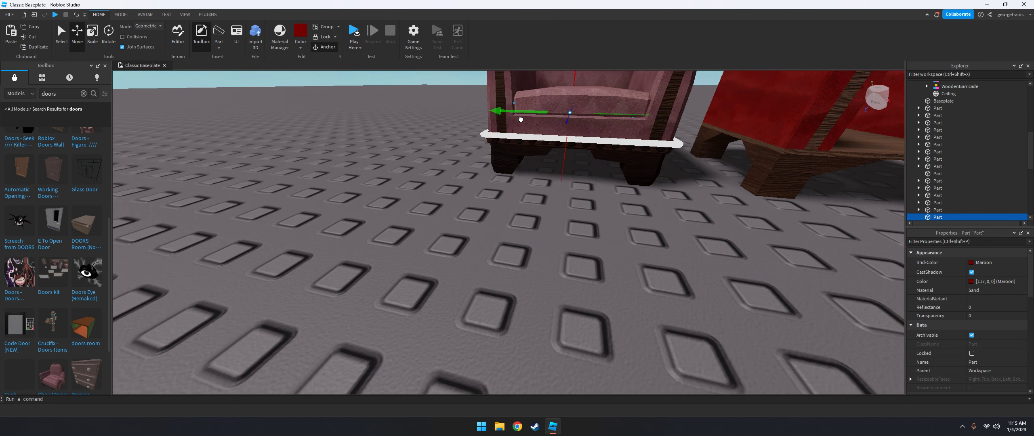
drag(524, 120, 525, 120)
scroll(545, 141, down, 3)
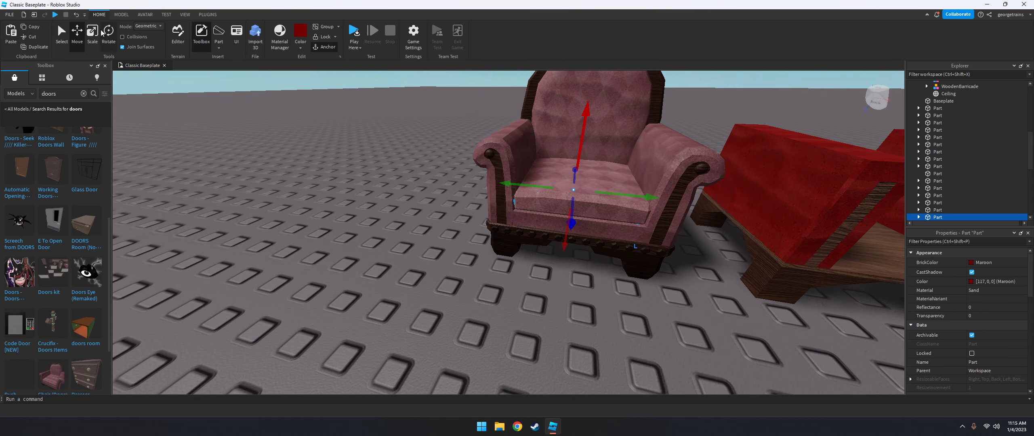
key(ctrl+3)
scroll(566, 158, up, 4)
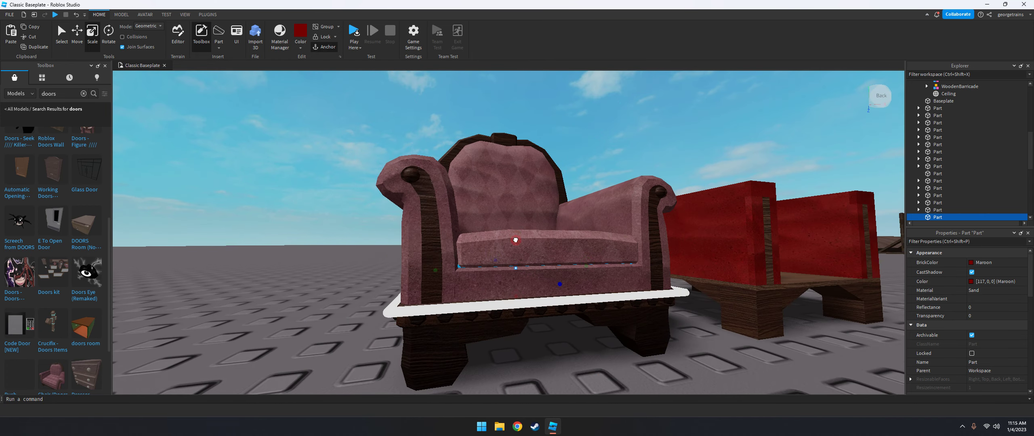
click(77, 33)
key(f)
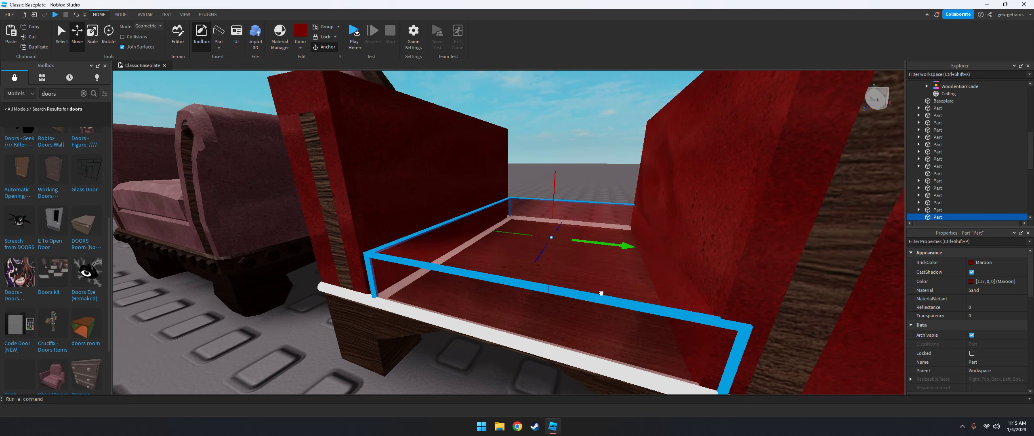
scroll(601, 294, down, 10)
click(606, 168)
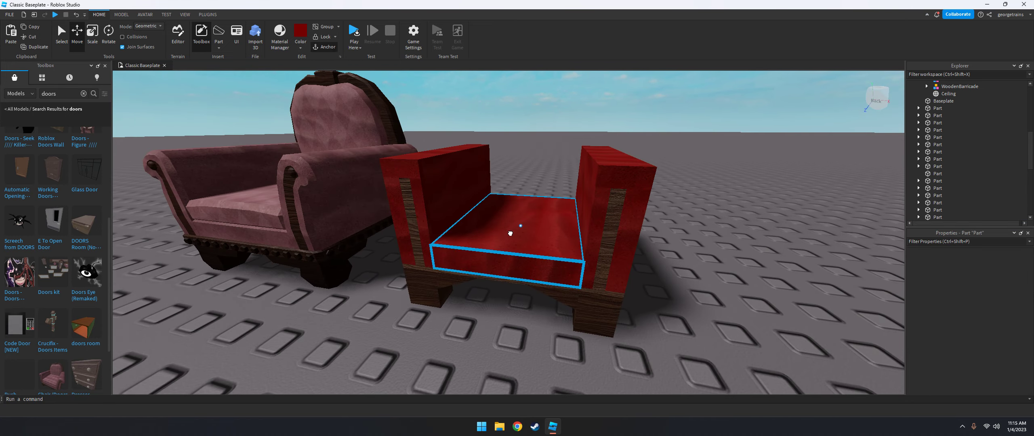
- Extend the maroon seat block to the rear edge of the wooden base
click(561, 168)
right_drag(561, 168, 474, 207)
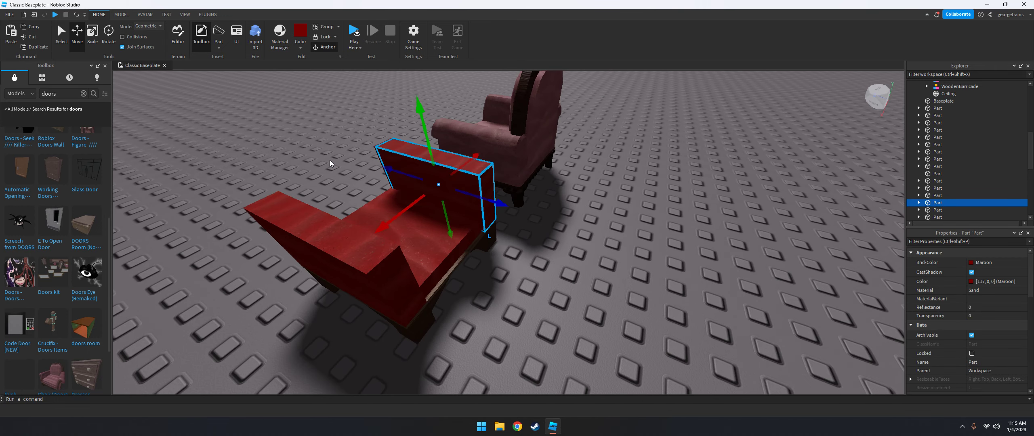
scroll(574, 241, down, 3)
scroll(574, 241, up, 10)
click(554, 243)
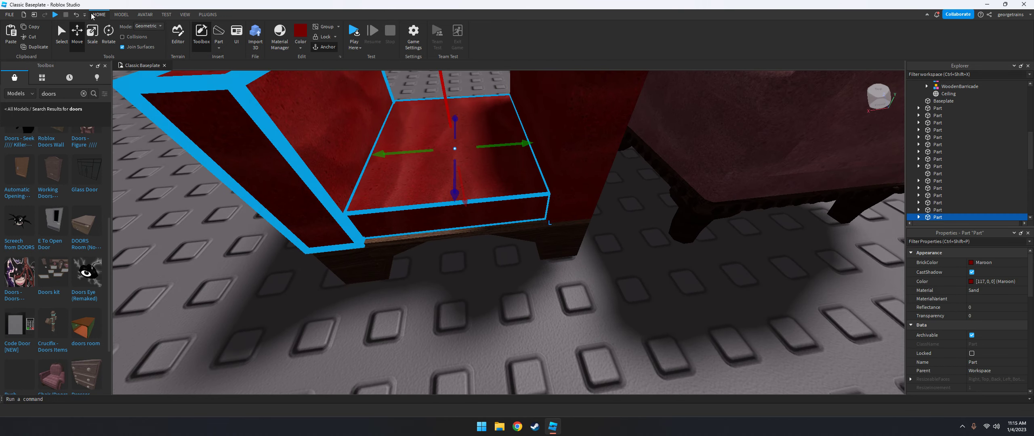
click(92, 32)
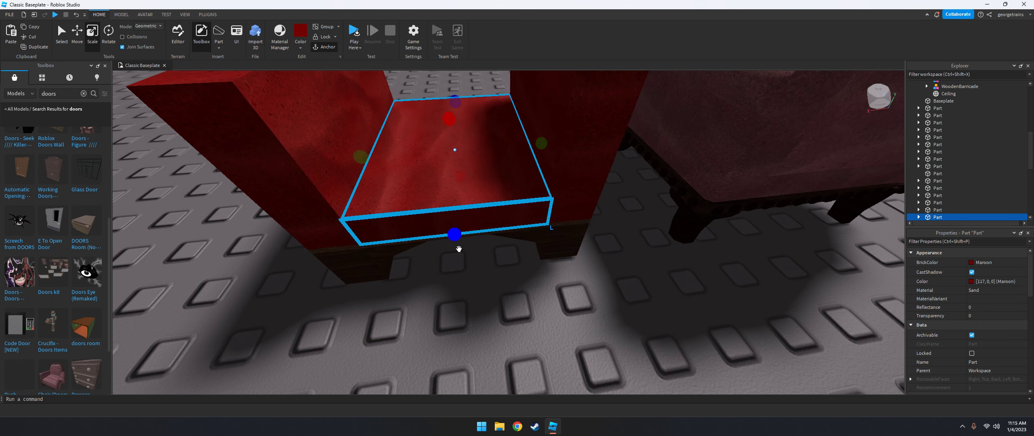
click(561, 202)
click(536, 281)
- Duplicate an arm block and stand the copy crosswise on the rear of the seat as a backrest
click(558, 214)
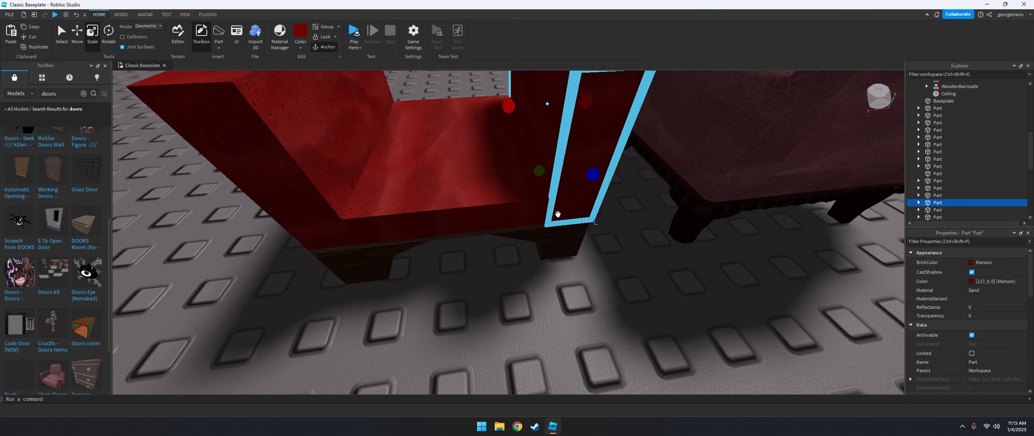
right_drag(558, 214, 356, 142)
key(f)
click(539, 204)
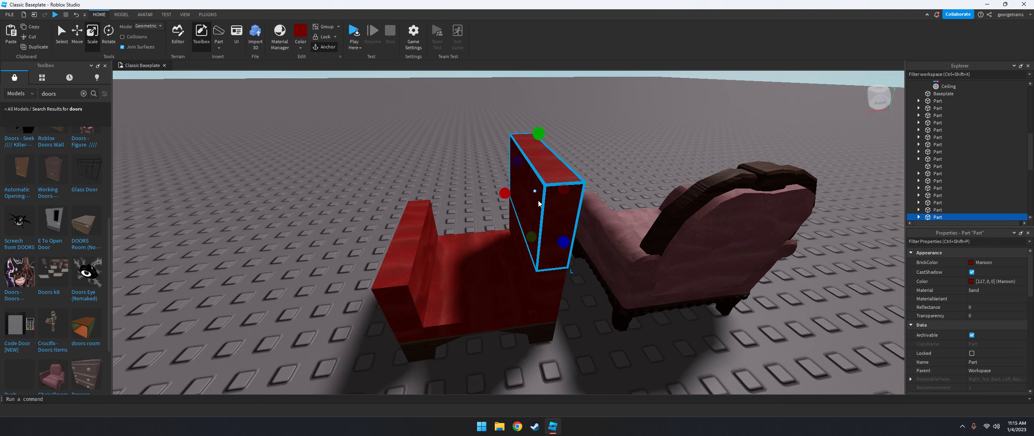
scroll(555, 263, down, 6)
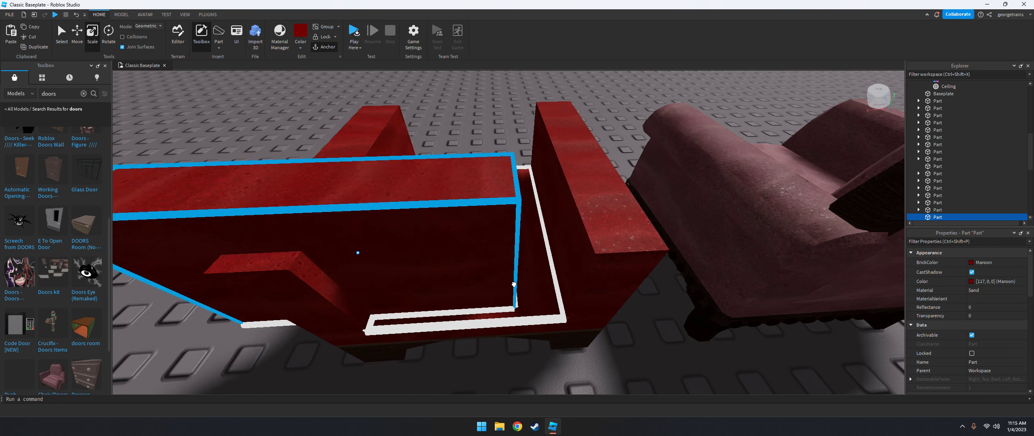
scroll(537, 291, up, 5)
right_drag(522, 289, 521, 289)
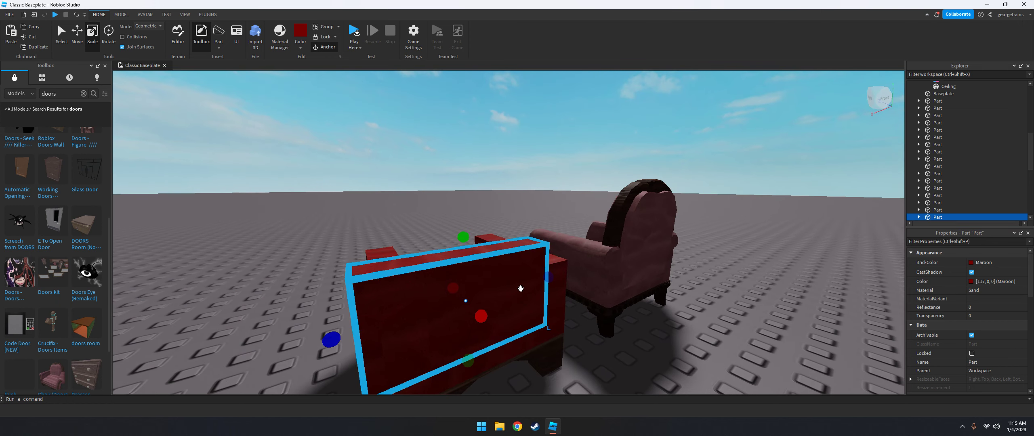
- Narrow the backrest block to fit between the arms and raise it well above them
drag(347, 331, 404, 320)
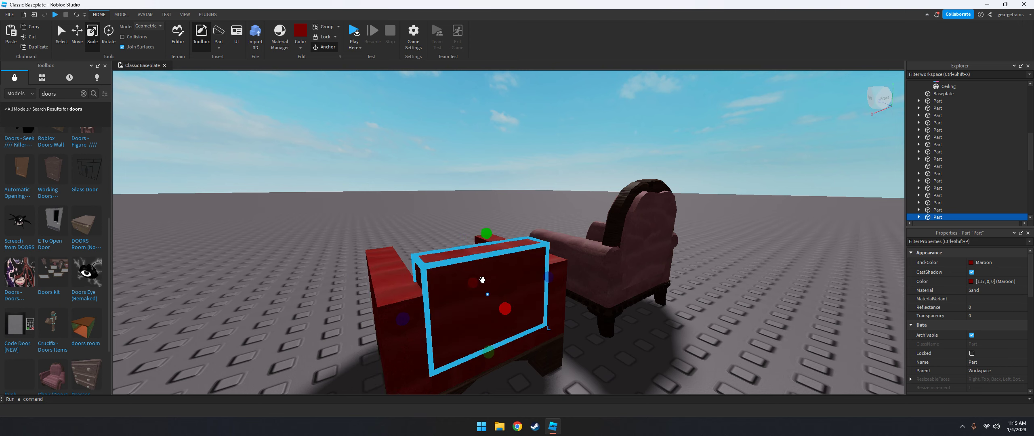
right_drag(485, 283, 520, 242)
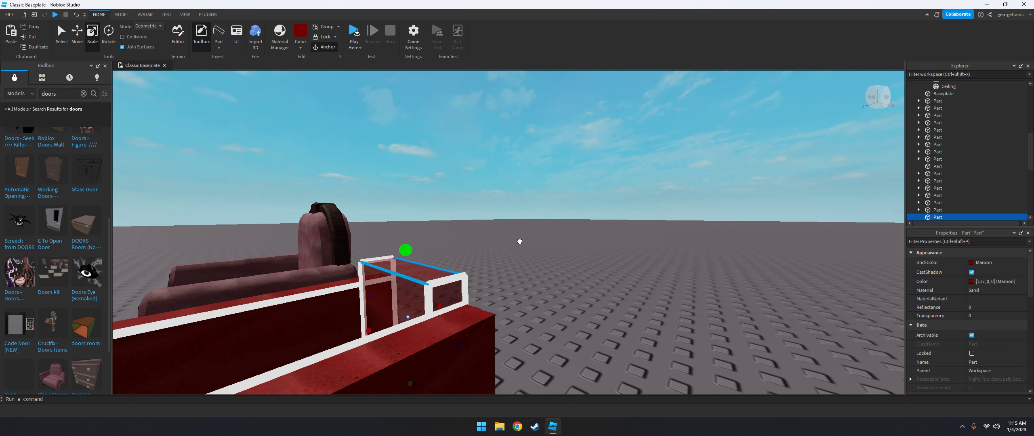
click(382, 183)
right_drag(572, 189, 571, 190)
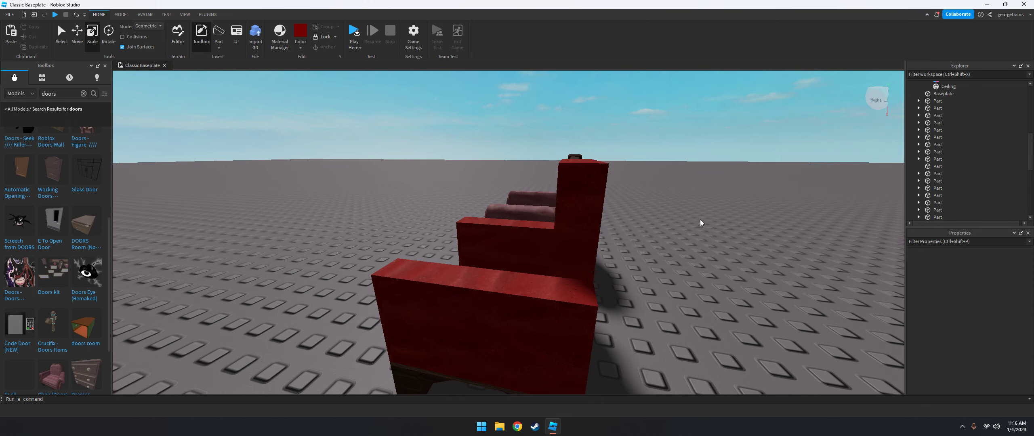
right_drag(700, 220, 719, 218)
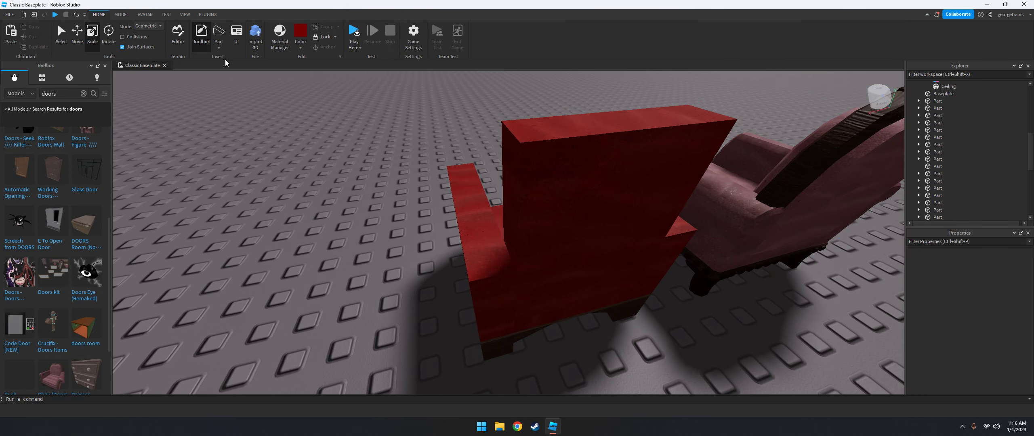
- Insert a maroon wedge beside the backrest and give it the Sand material
click(219, 37)
drag(455, 158, 479, 241)
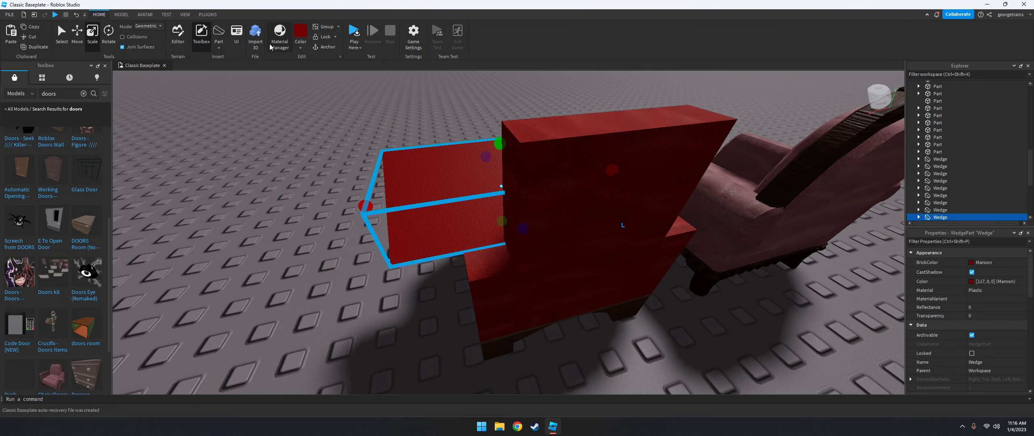
click(270, 47)
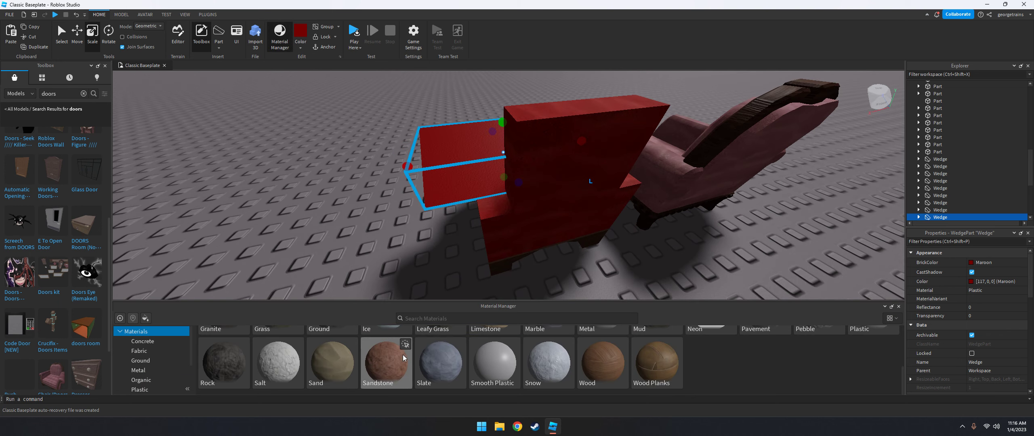
click(887, 308)
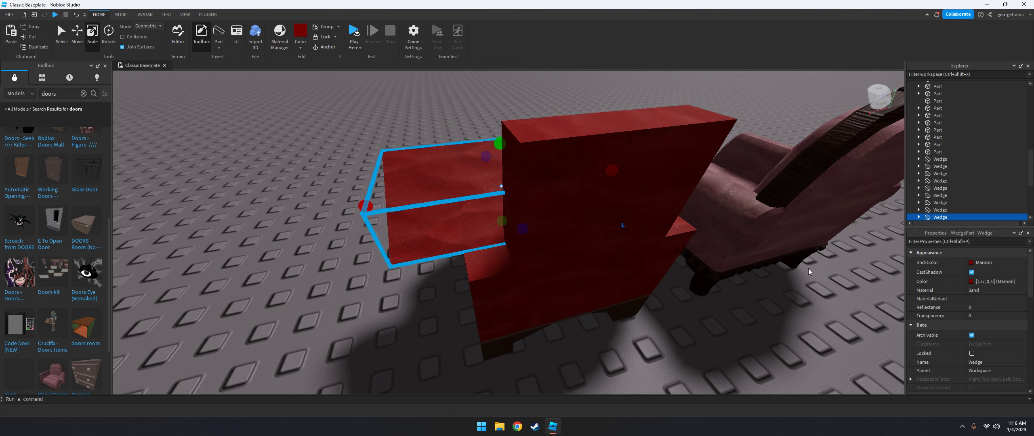
- Shrink the maroon wedge to the armrest's width and set it on the armrest's rear end against the backrest
drag(469, 178, 355, 243)
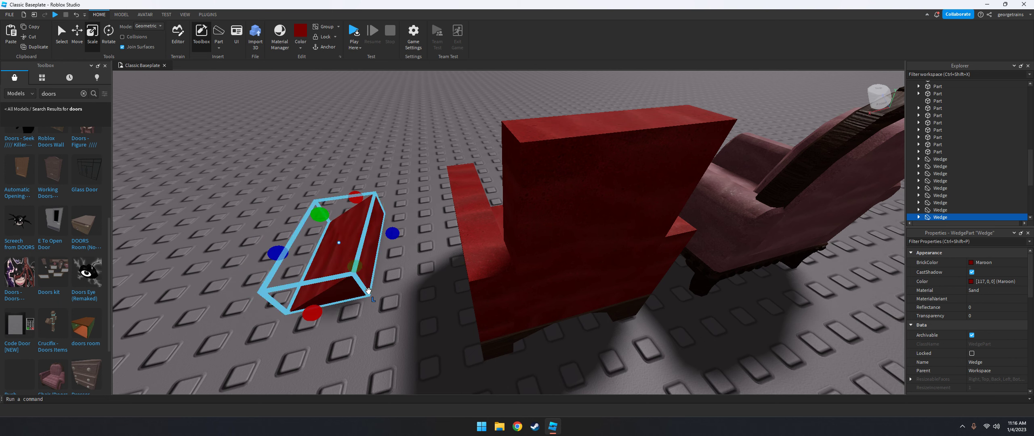
drag(369, 291, 512, 269)
drag(351, 189, 446, 182)
drag(451, 139, 491, 216)
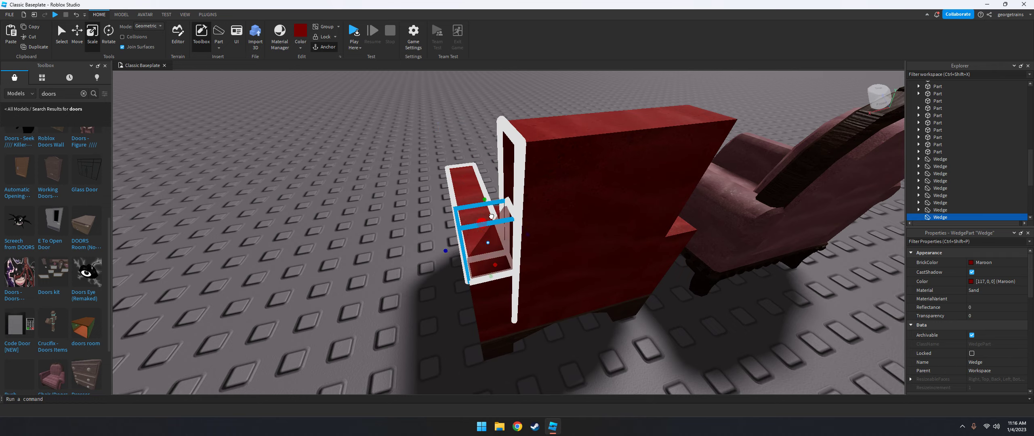
- Stretch the wedge upward on the armrest to match the top of the backrest
right_drag(492, 205, 582, 226)
click(582, 226)
key(f)
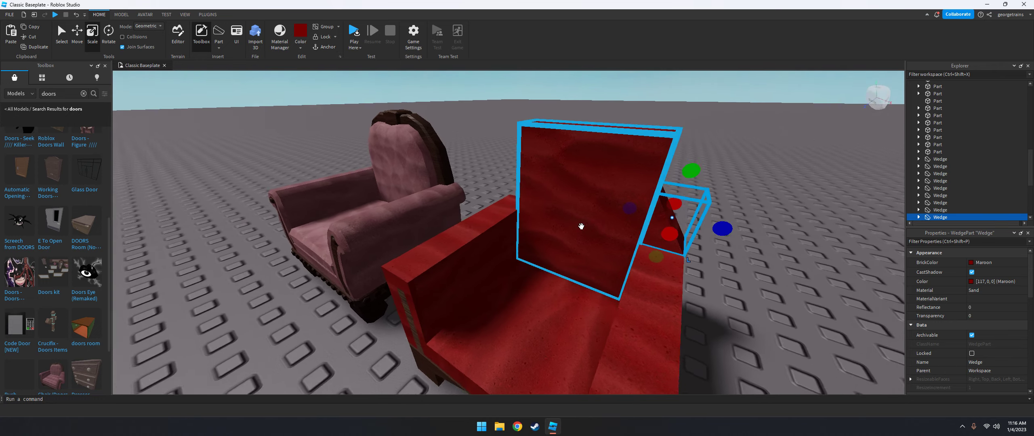
scroll(561, 208, up, 3)
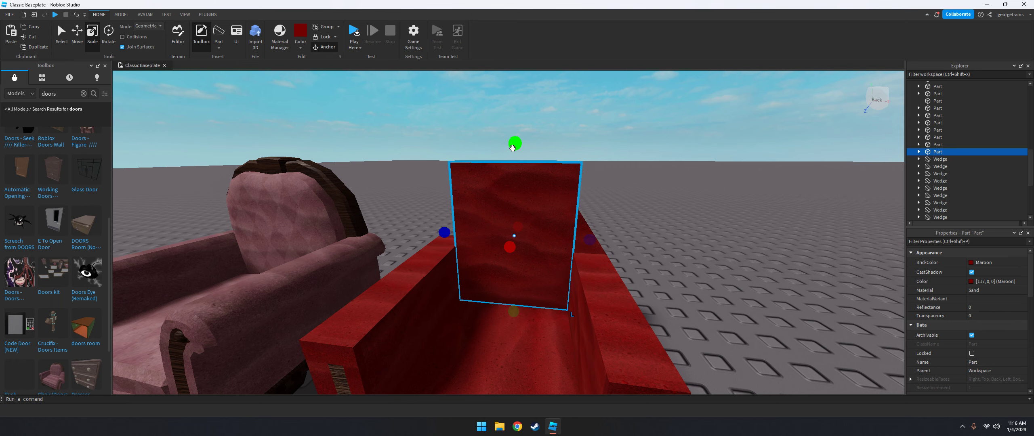
click(611, 241)
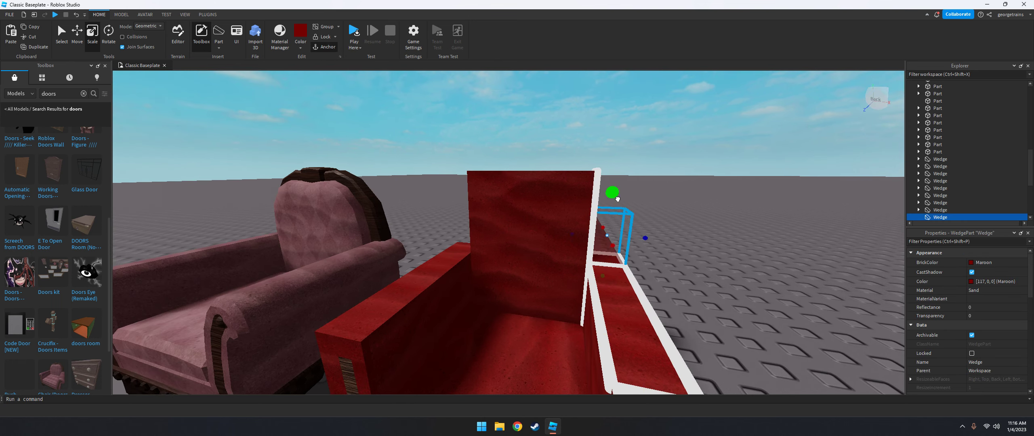
drag(647, 159, 654, 161)
scroll(674, 168, down, 3)
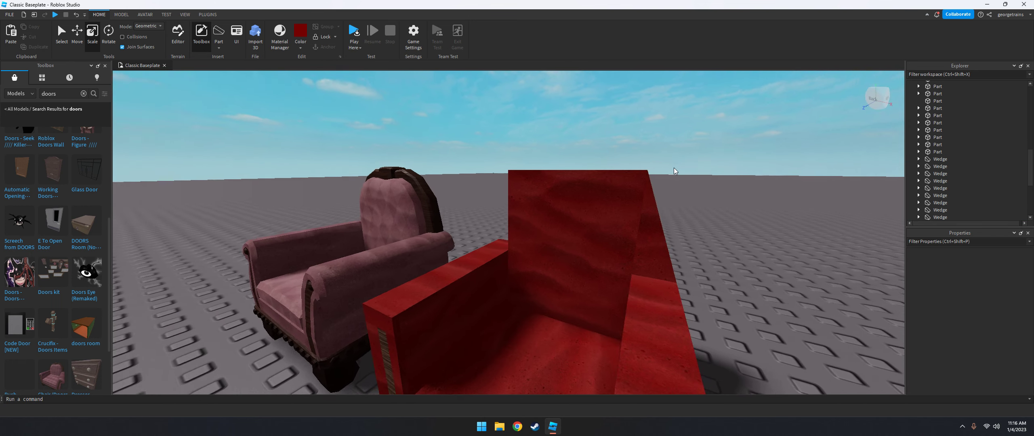
- Thin the maroon armrest wedge and add a matching copy behind it, leaving a gap between the two beside the backrest
click(667, 235)
scroll(752, 252, up, 3)
right_drag(750, 254, 536, 217)
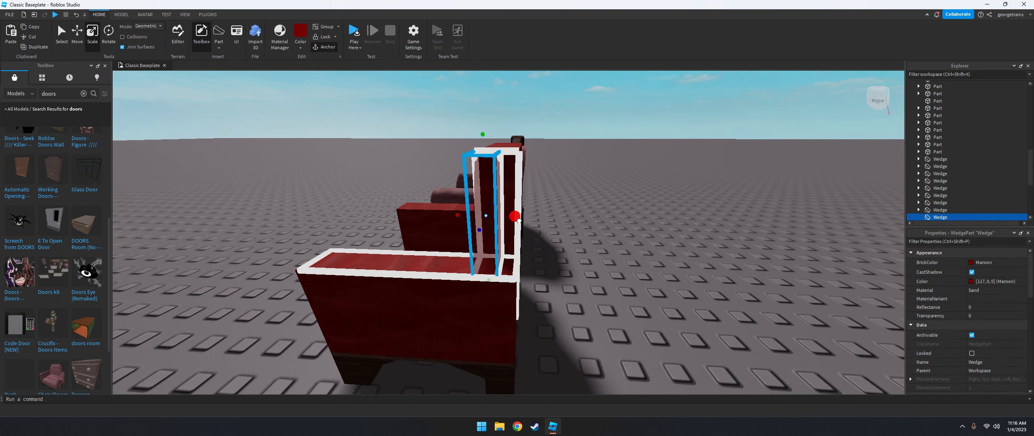
right_drag(460, 134, 514, 209)
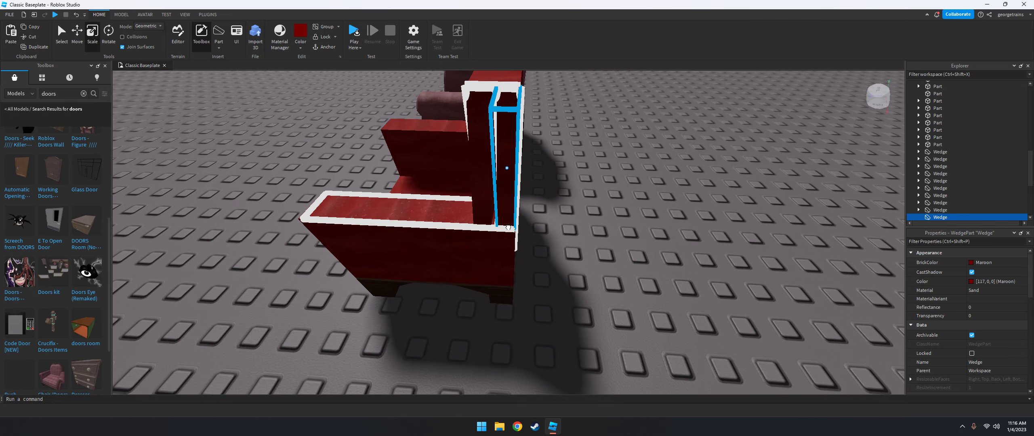
click(581, 203)
right_drag(590, 201, 600, 198)
click(465, 335)
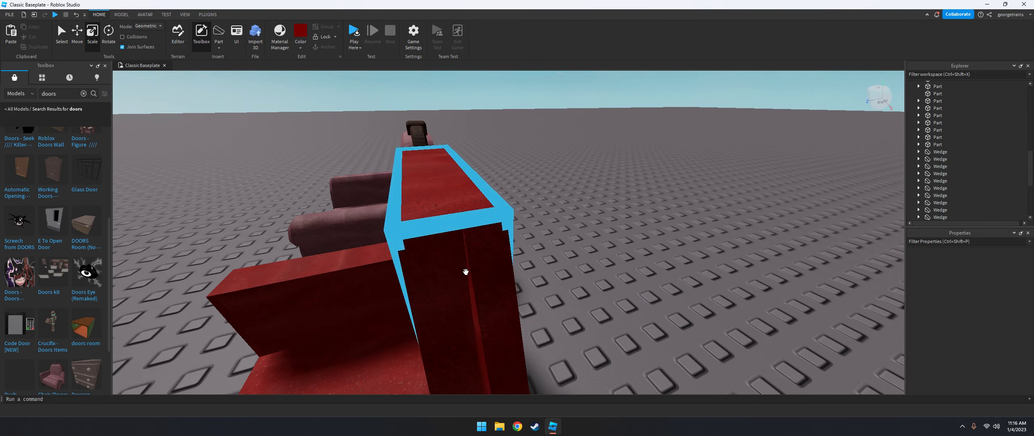
- Copy one of the maroon side wedges and give the copy the Wood material and the Pine Cone color
click(621, 247)
scroll(601, 253, down, 3)
click(588, 281)
right_drag(588, 281, 576, 255)
scroll(455, 187, up, 2)
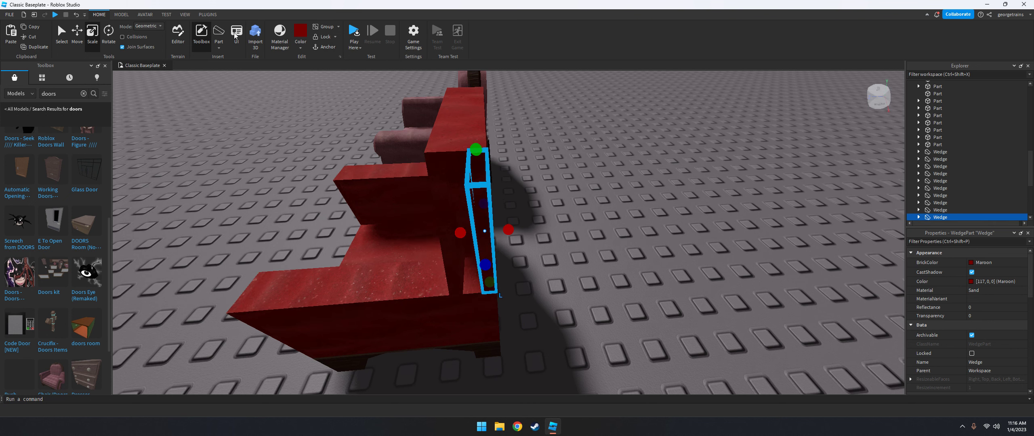
click(279, 37)
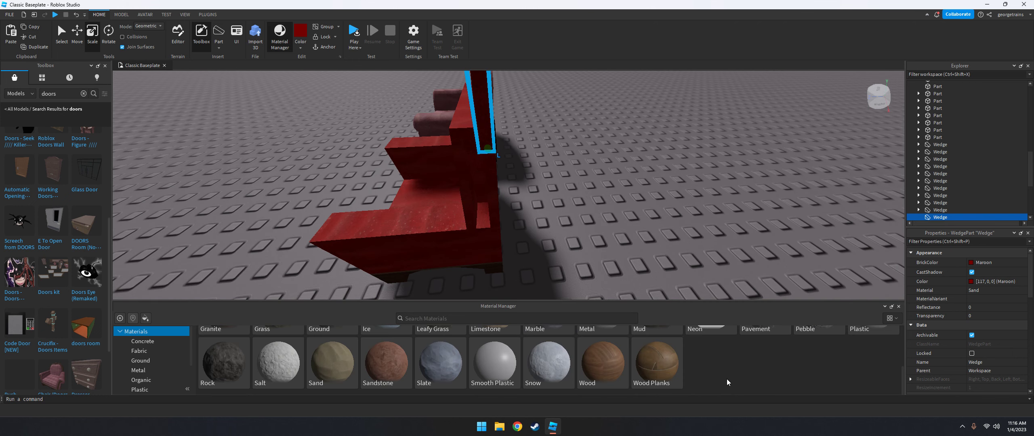
click(899, 307)
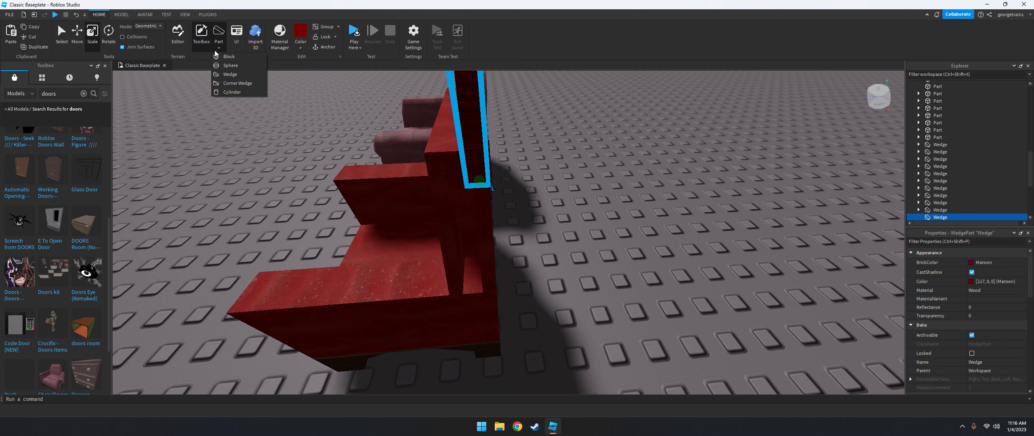
click(301, 46)
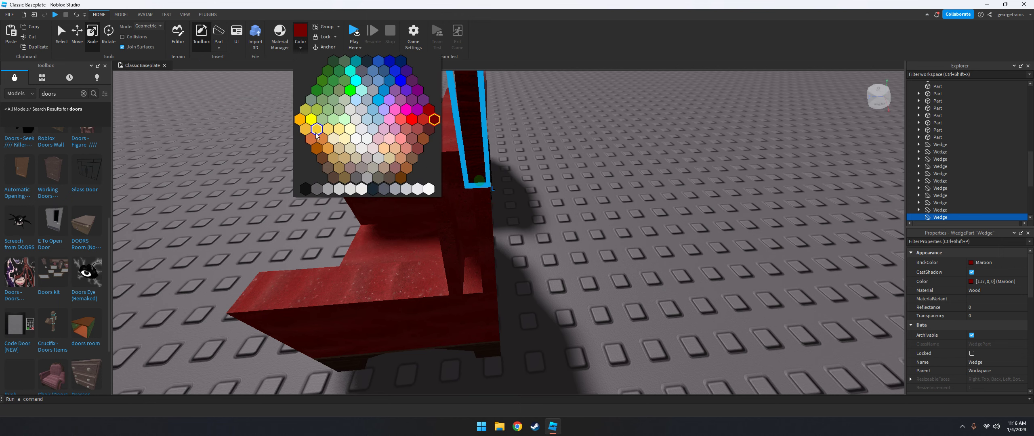
click(328, 168)
- Fit the wooden wedge into the gap between the two maroon wedges beside the backrest
scroll(444, 193, down, 5)
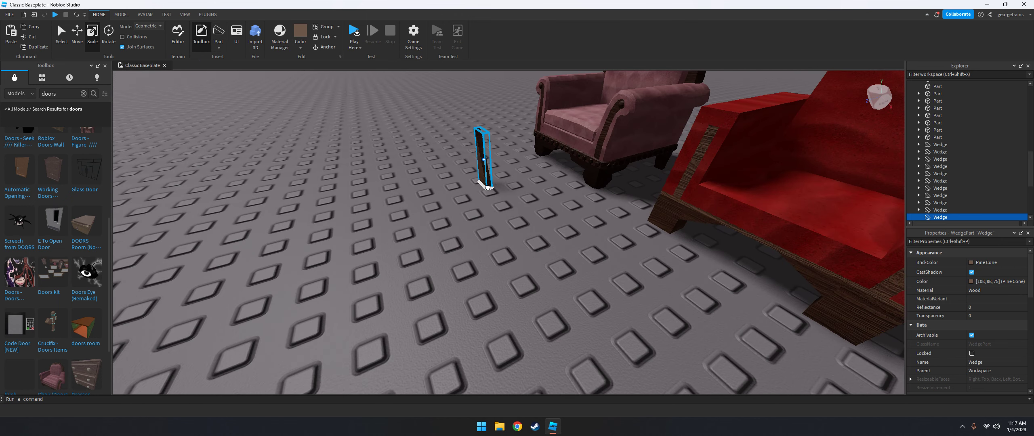
right_drag(497, 214, 528, 314)
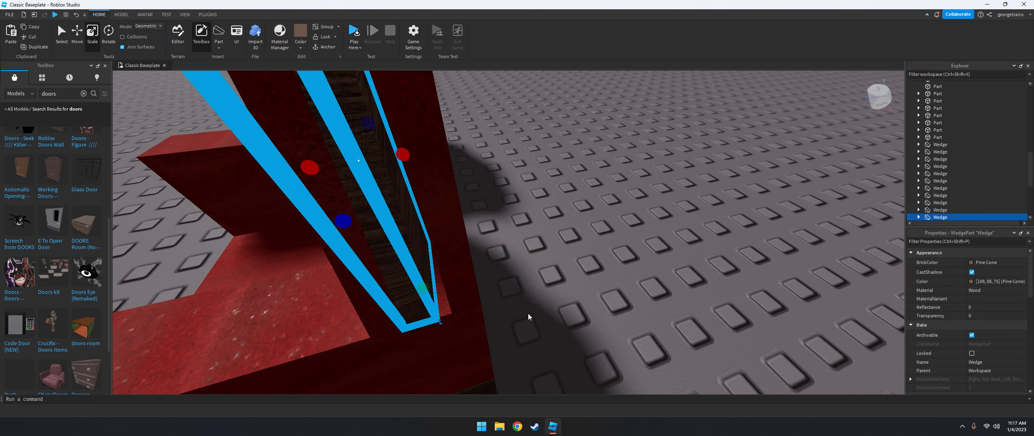
scroll(505, 197, down, 5)
key(ctrl+z)
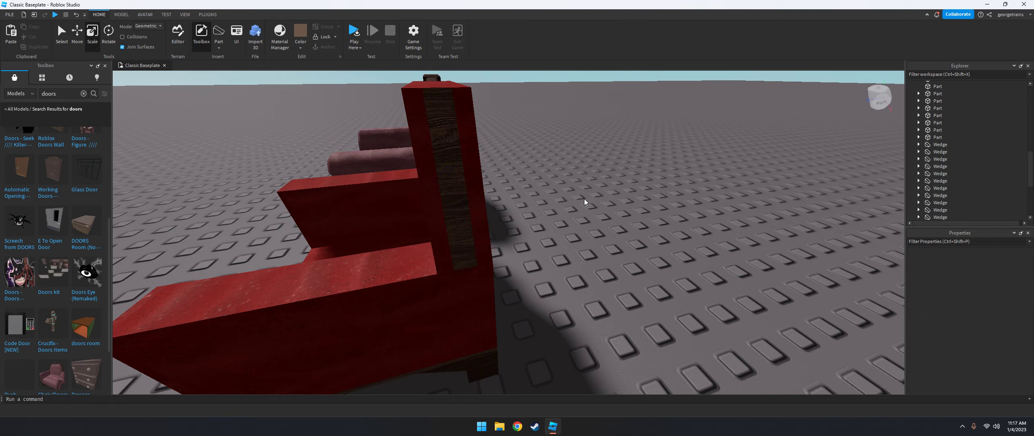
scroll(584, 199, up, 5)
scroll(584, 199, down, 5)
scroll(533, 224, up, 2)
- Copy the wooden wedge and place the duplicate against the opposite side of the backrest on the other armrest
click(533, 224)
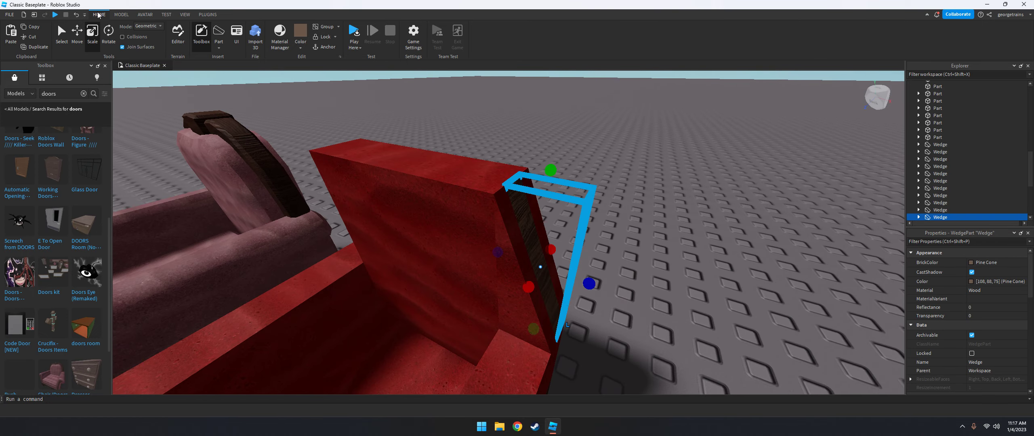
scroll(529, 155, up, 3)
scroll(677, 219, down, 5)
right_drag(677, 220, 691, 234)
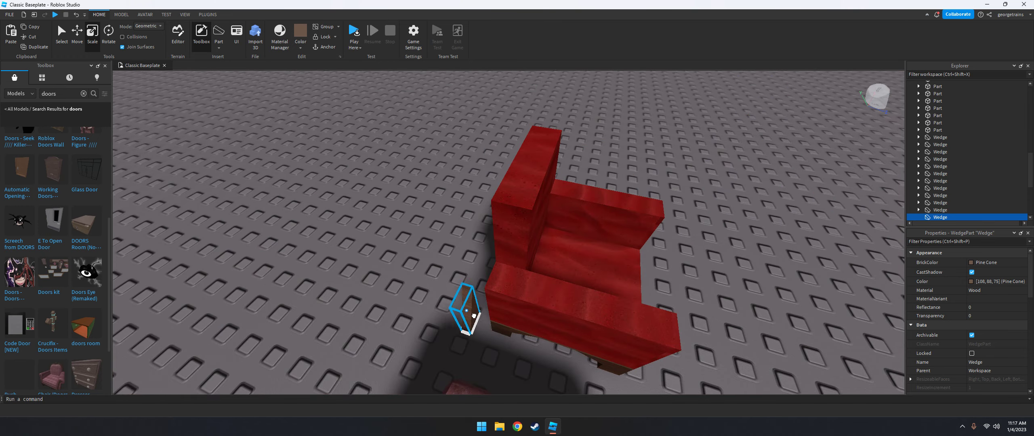
scroll(474, 316, up, 5)
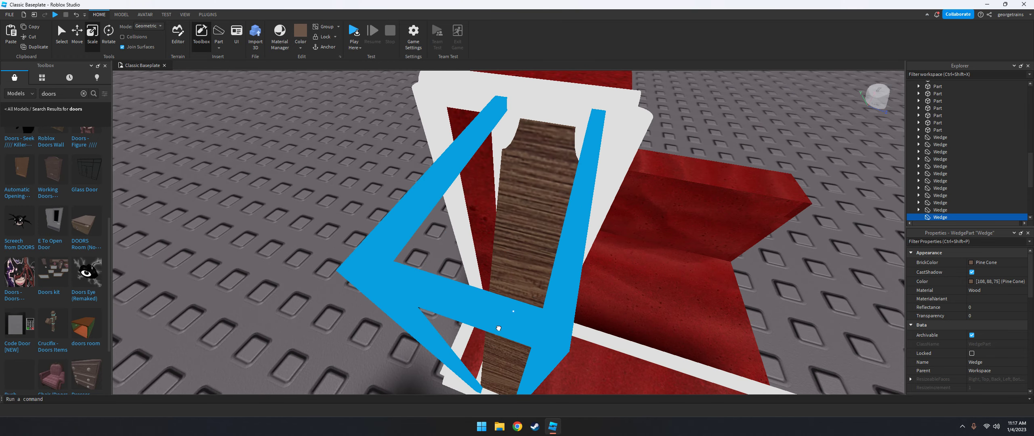
right_drag(474, 316, 740, 131)
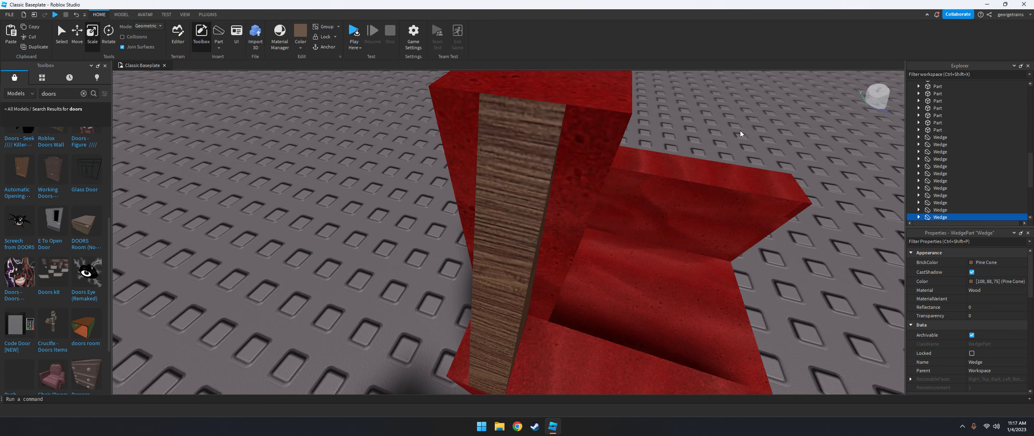
scroll(739, 130, up, 3)
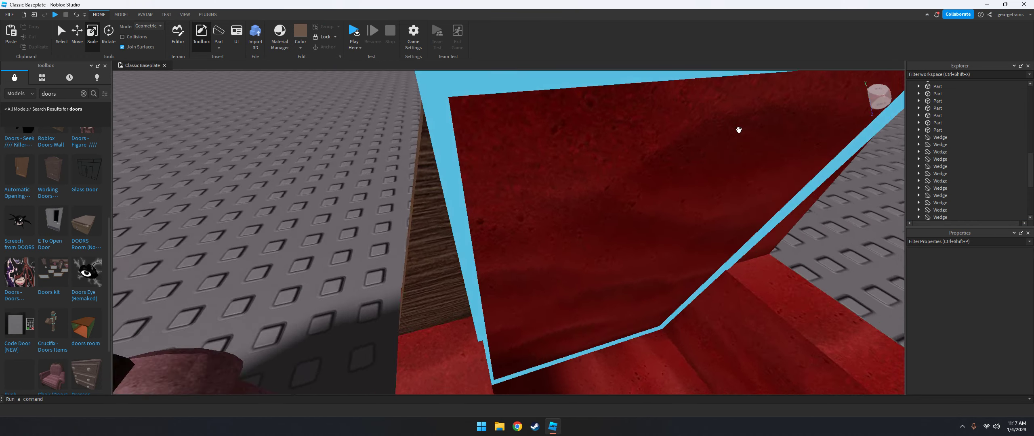
- Copy the pair of maroon side wedges and place them around the wooden wedge on the opposite side
scroll(739, 130, down, 8)
ctrl+click(427, 186)
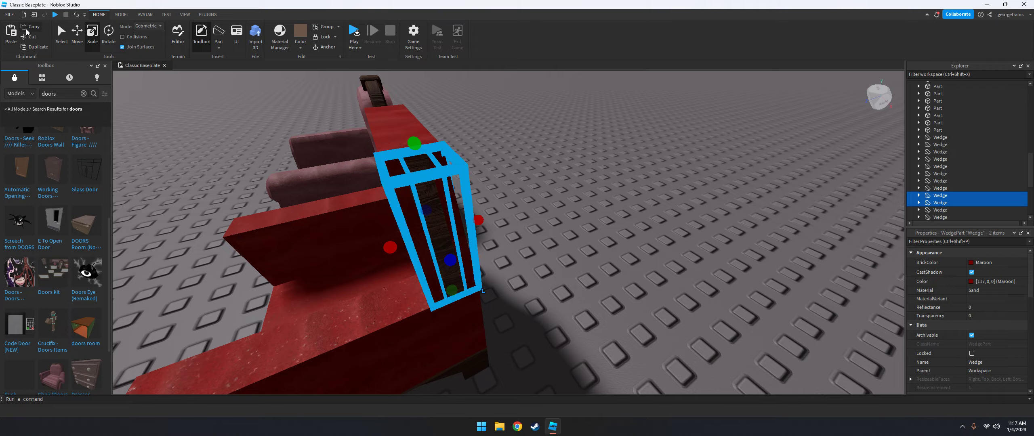
click(27, 33)
click(11, 34)
drag(513, 170, 503, 263)
scroll(501, 263, up, 5)
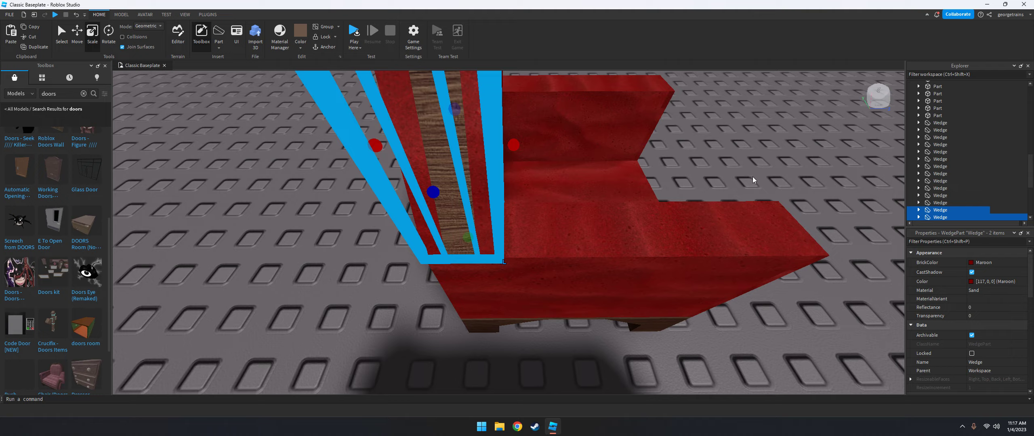
right_drag(753, 177, 712, 191)
click(768, 171)
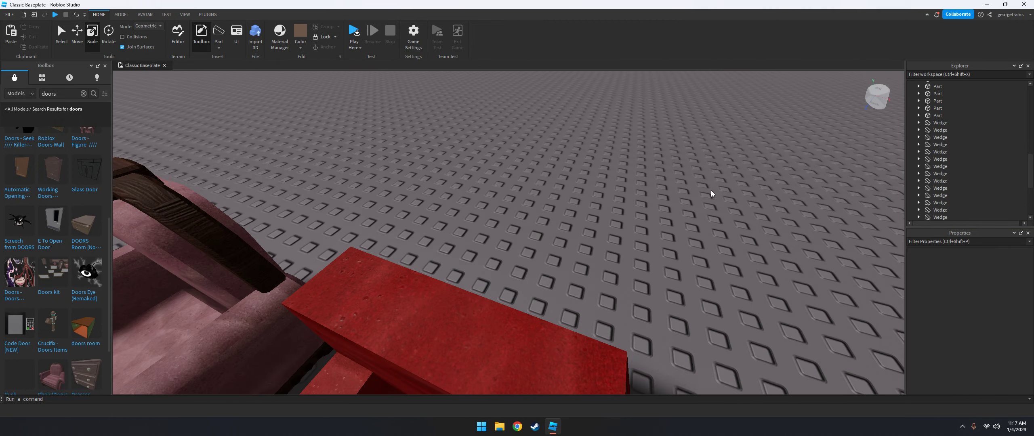
- Thin the backrest block from the front into a narrow slab along the chair's rear
click(489, 299)
right_drag(492, 308, 491, 308)
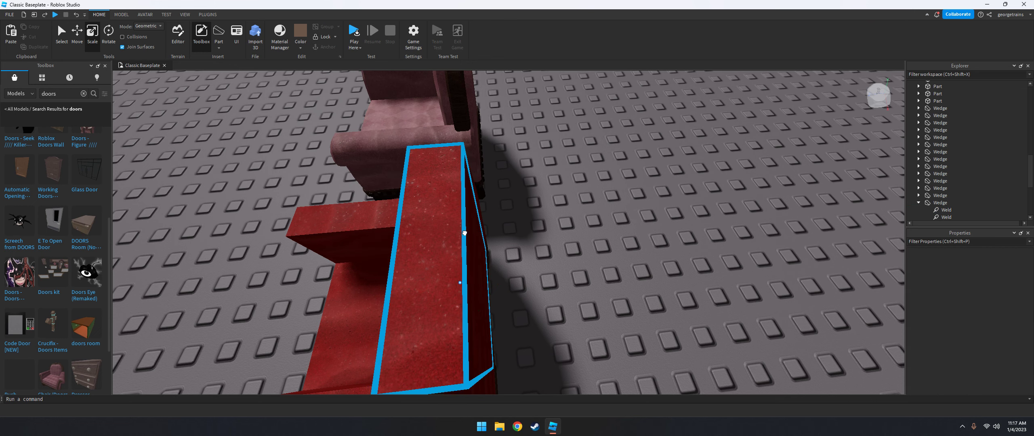
right_drag(465, 233, 464, 234)
click(456, 281)
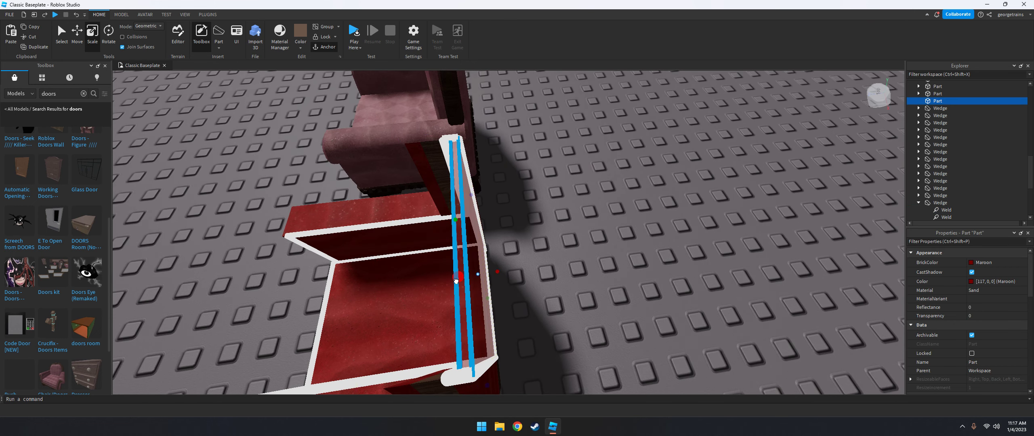
drag(452, 282, 2, 31)
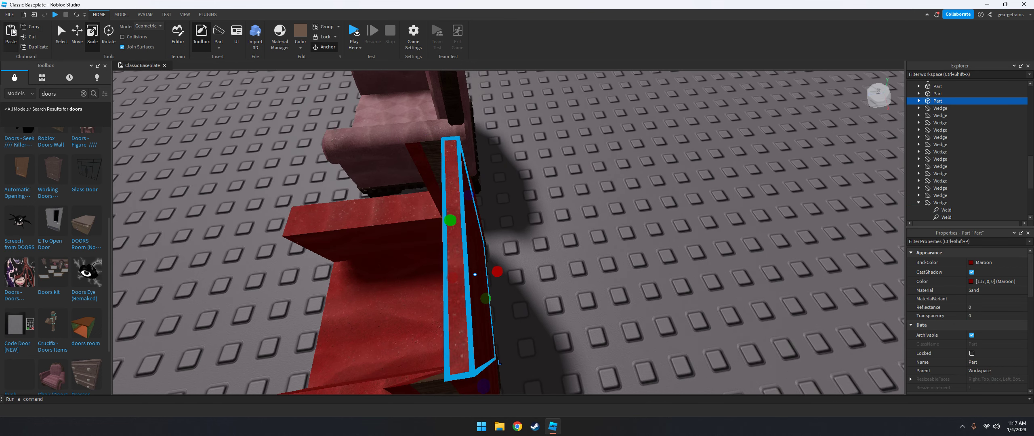
- Add a copy of the thin backrest slab in front of the rear one, leaving a gap between them
click(11, 32)
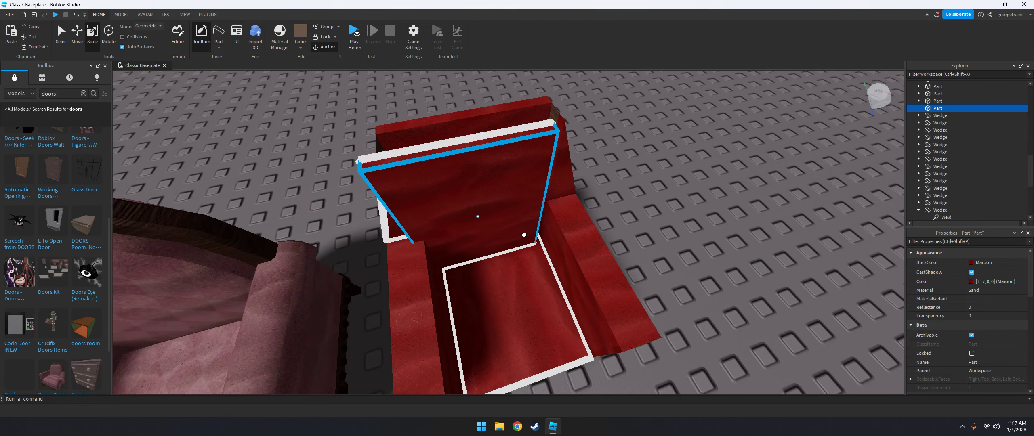
drag(524, 234, 525, 237)
click(772, 183)
key(w)
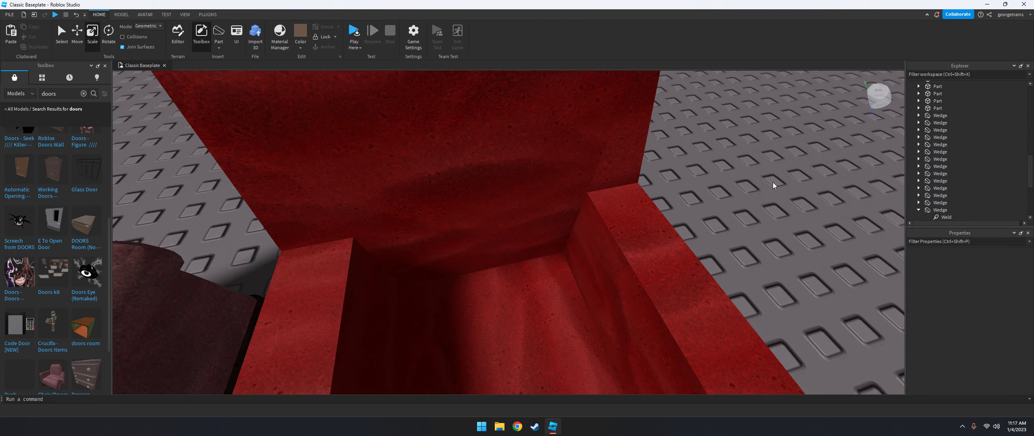
scroll(603, 239, down, 10)
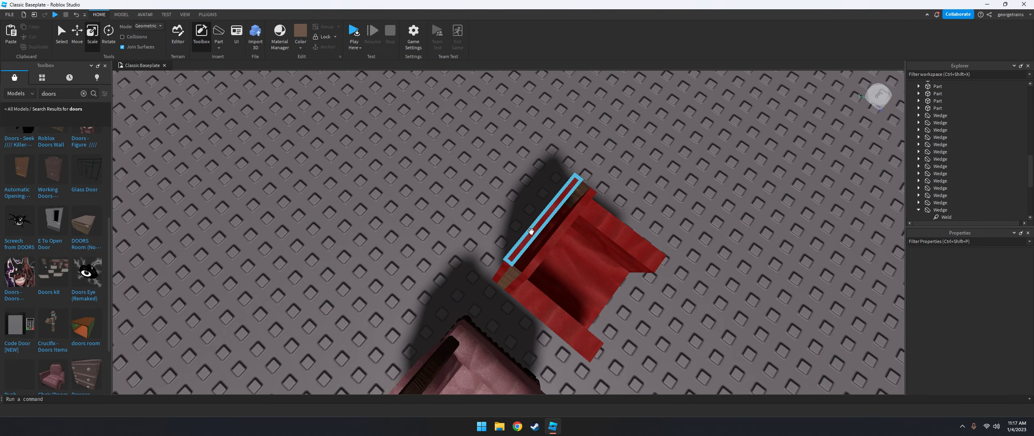
- Add another copy of the rear backrest slab and fit it into the gap between the front and rear slabs
click(531, 232)
key(s)
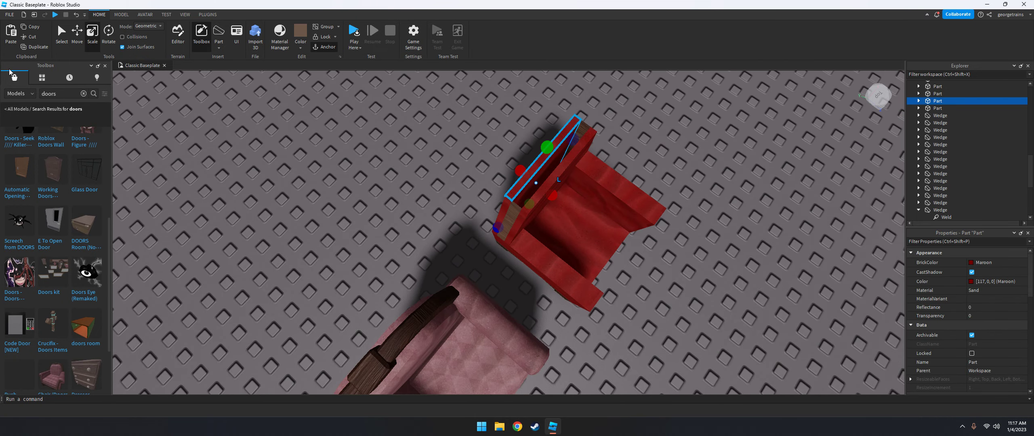
key(d)
click(7, 32)
click(83, 93)
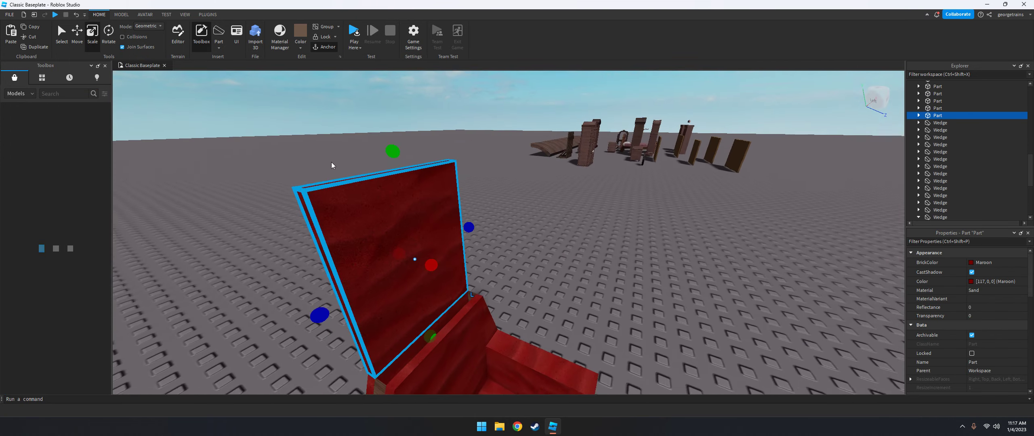
drag(384, 159, 430, 283)
right_drag(394, 349, 531, 275)
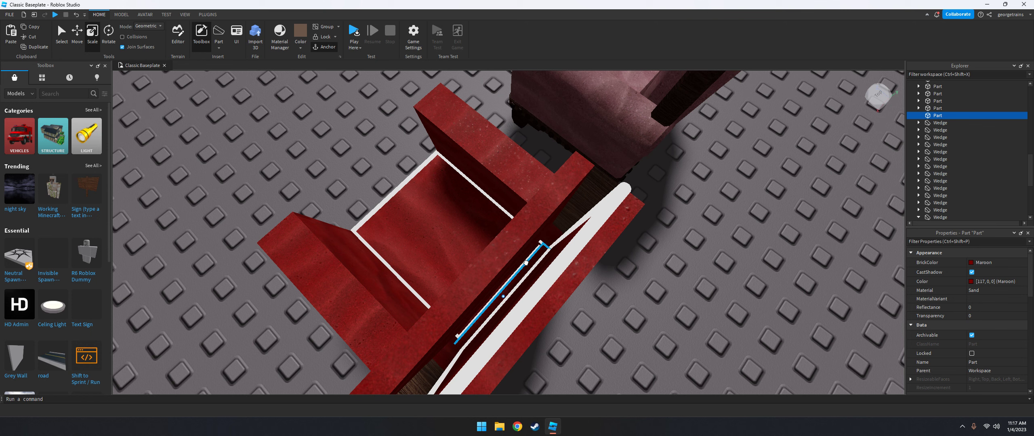
drag(528, 261, 451, 373)
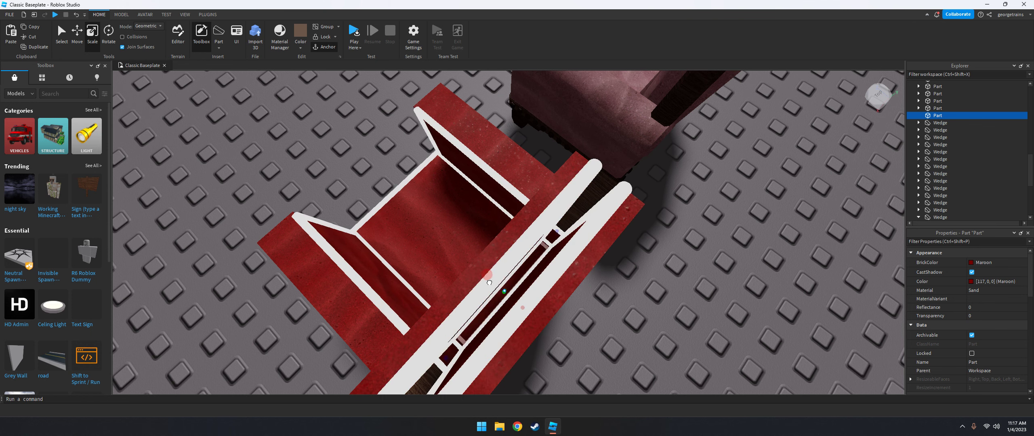
right_drag(490, 283, 600, 227)
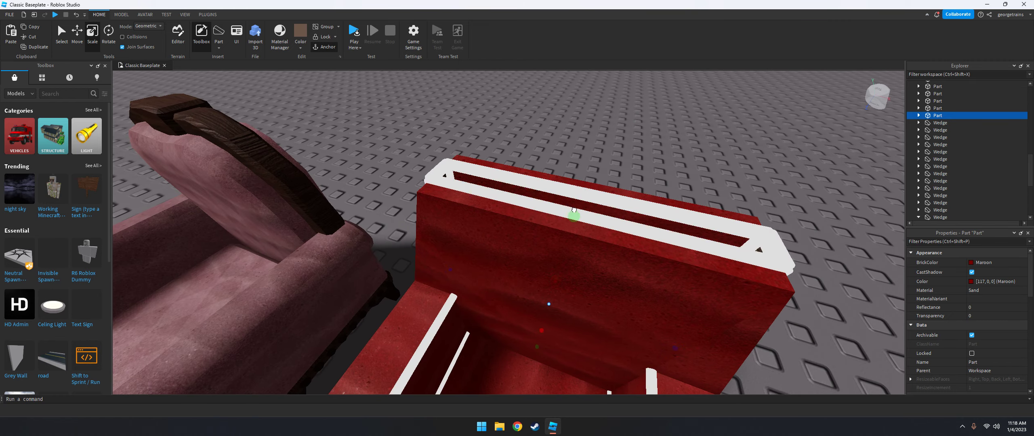
click(656, 150)
click(586, 186)
key(f)
- Copy the middle backrest slab and give the copy the Pine Cone color and the Wood material
right_drag(566, 199, 269, 95)
click(33, 28)
key(ctrl+v)
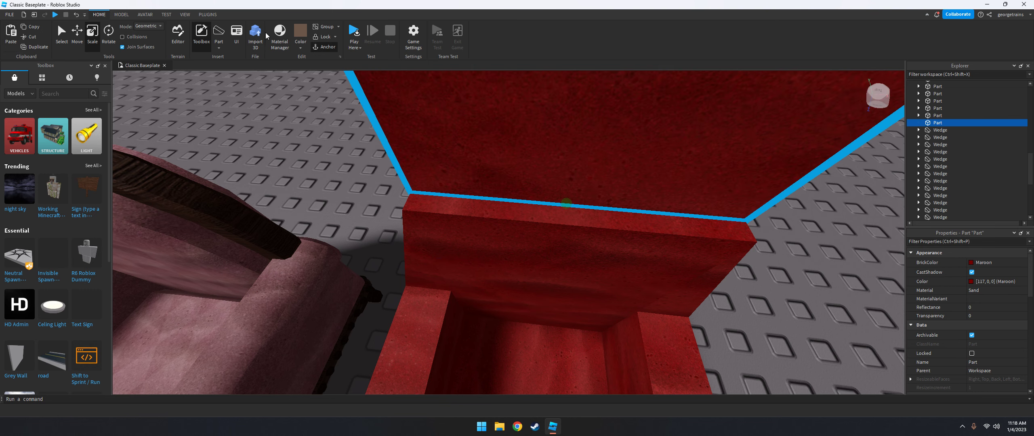
click(298, 29)
click(279, 33)
click(624, 346)
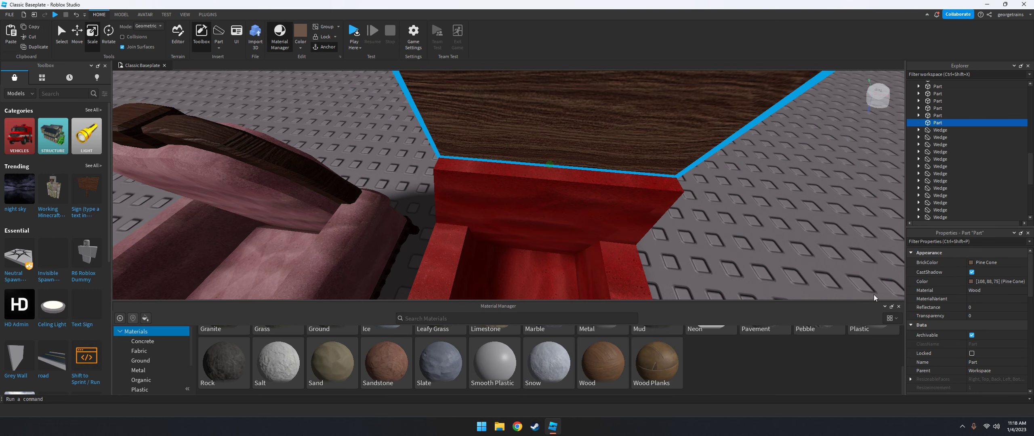
click(898, 307)
- Flatten the wooden copy into a thin strip and set it along the backrest's top between the maroon slabs
scroll(658, 259, down, 5)
scroll(577, 206, up, 5)
right_drag(577, 205, 533, 206)
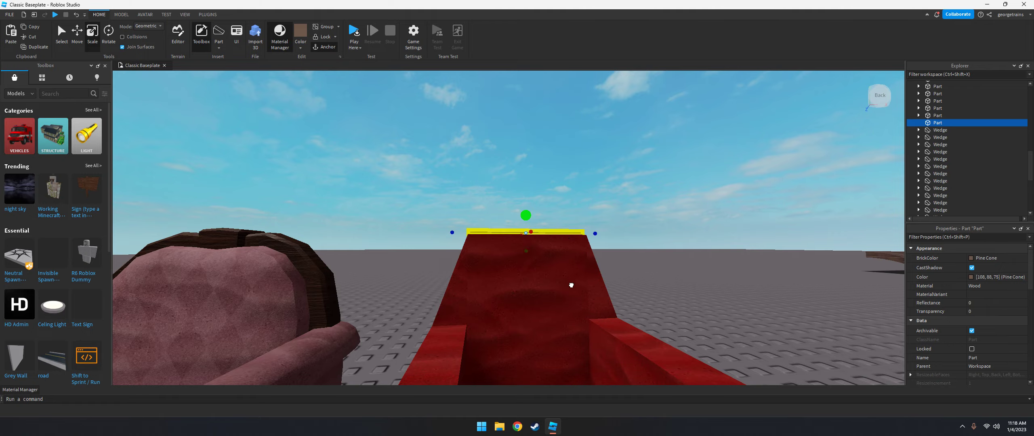
scroll(527, 233, up, 5)
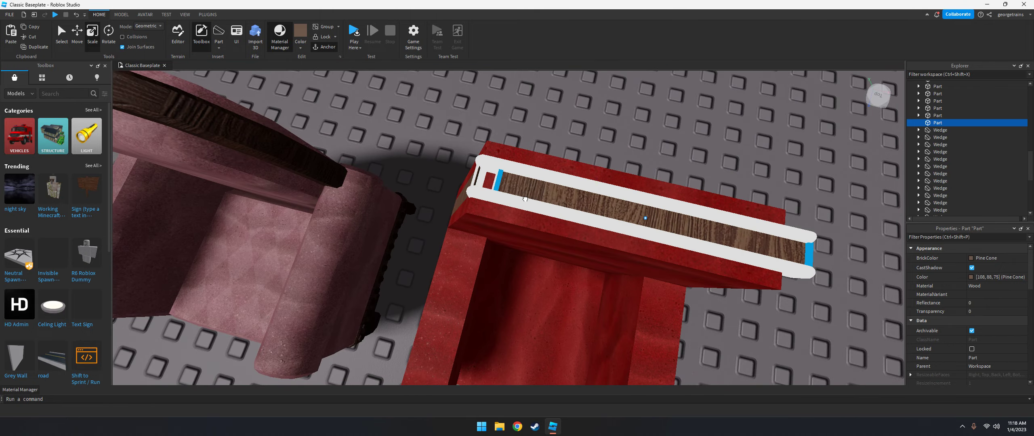
click(642, 115)
right_drag(641, 115, 642, 115)
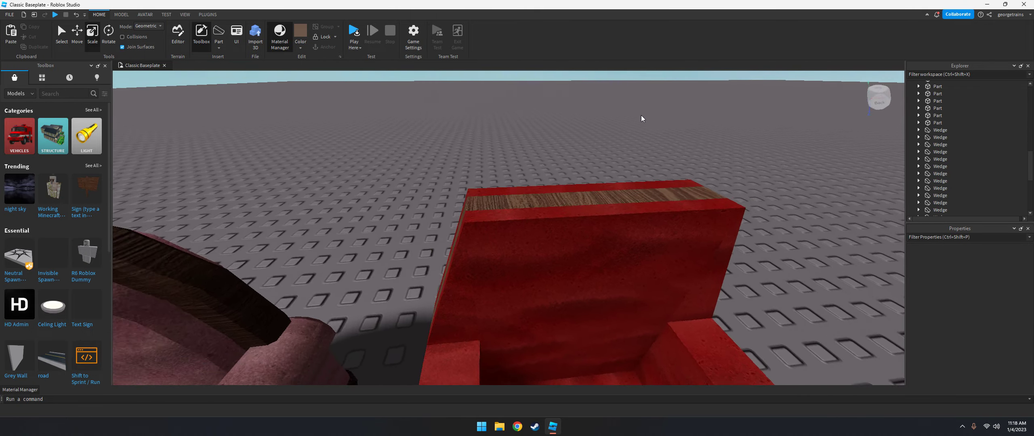
scroll(640, 114, down, 5)
scroll(642, 115, up, 3)
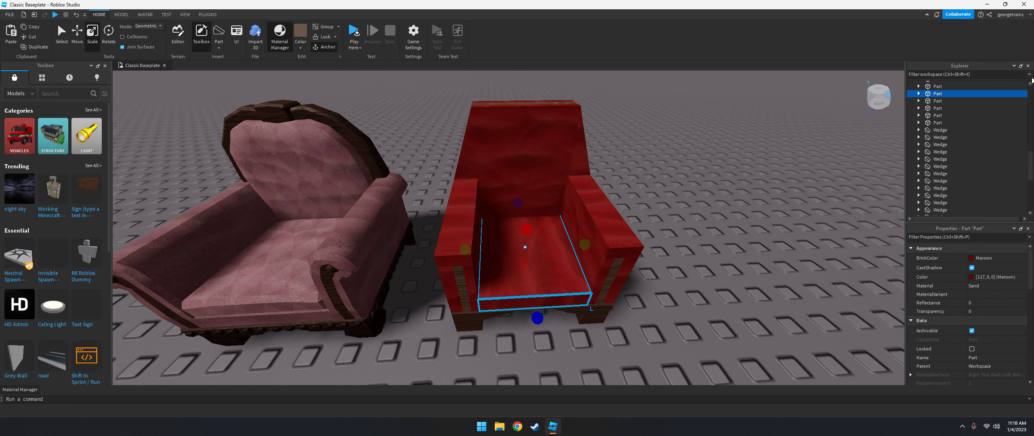
- Insert a Seat object into the red chair's cushion part and playtest sitting on it
click(948, 93)
click(942, 118)
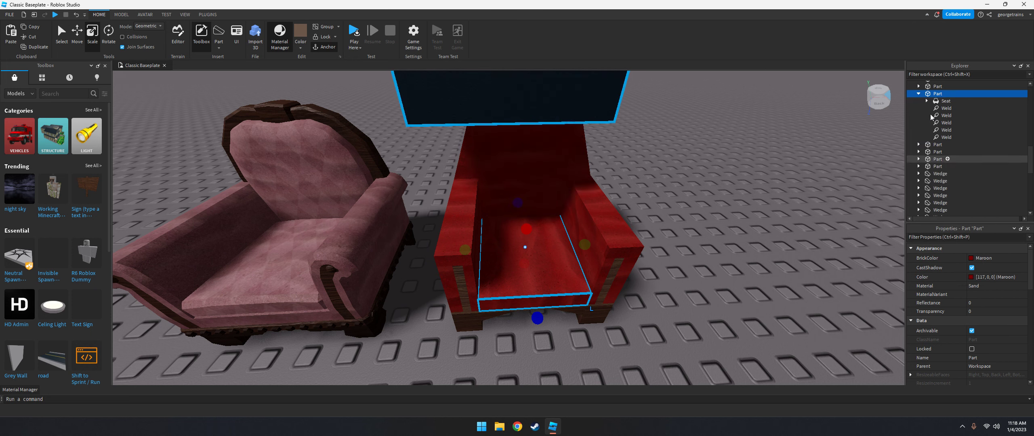
click(354, 31)
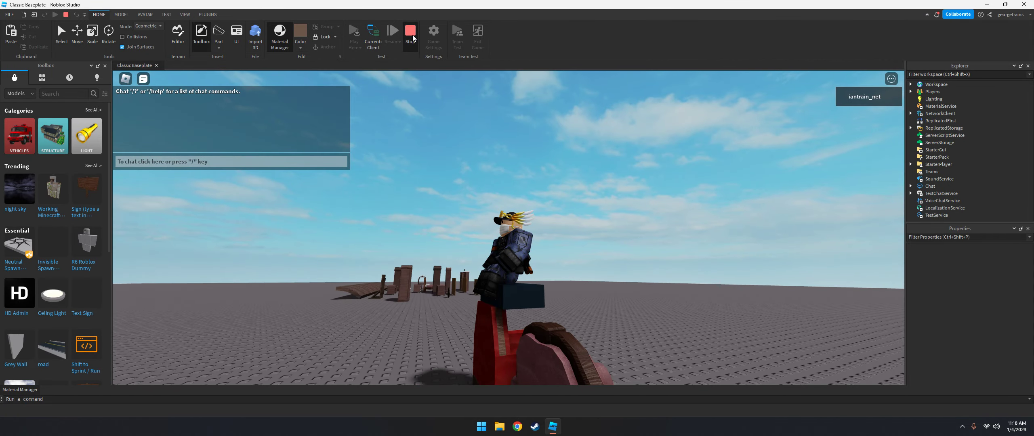
click(411, 32)
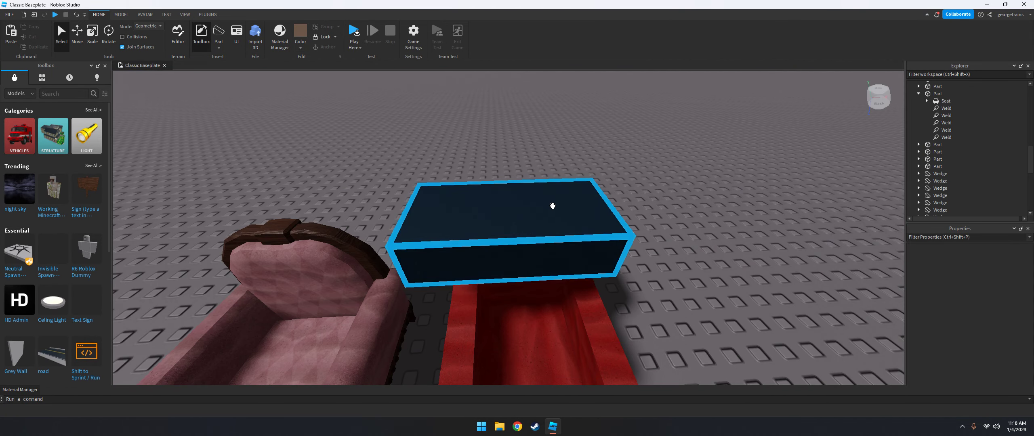
- Move the Seat down onto the red chair's cushion and give it the Maroon color and Sand material
drag(554, 248, 588, 248)
right_drag(588, 248, 586, 255)
click(301, 48)
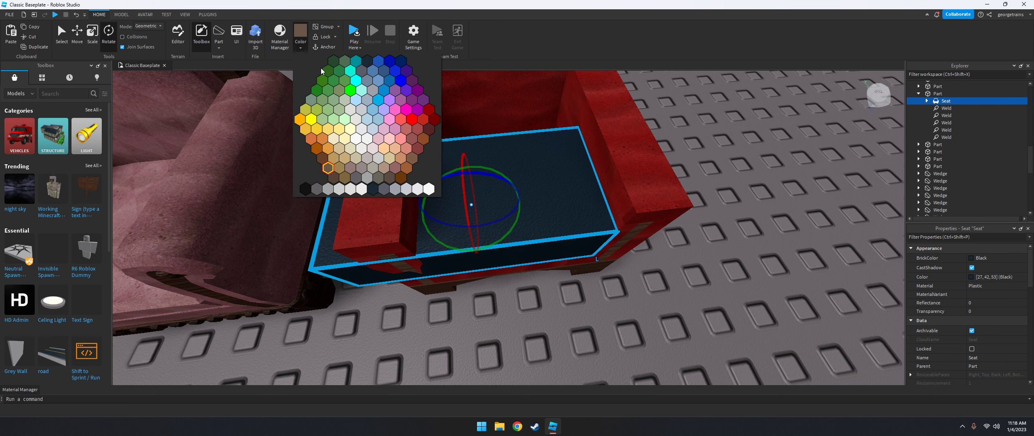
click(431, 113)
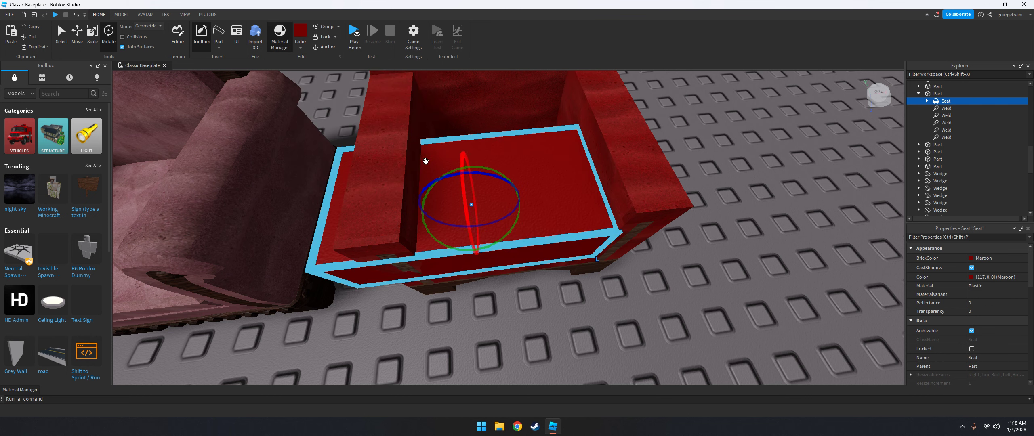
click(283, 43)
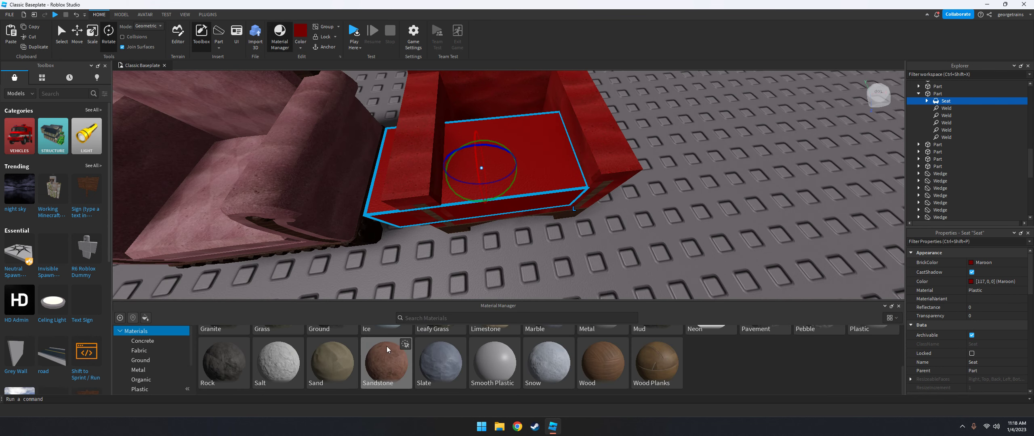
click(899, 306)
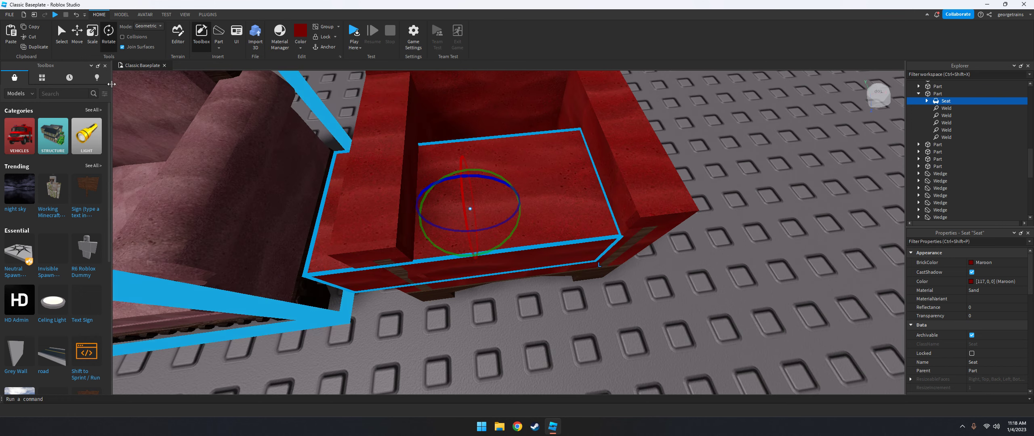
- Narrow the Seat so it fits between the red chair's two arms
click(92, 35)
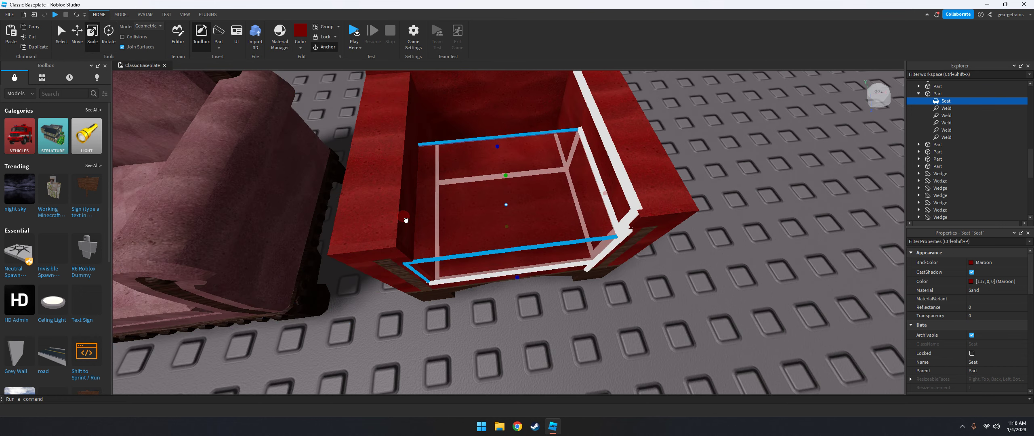
right_drag(410, 219, 604, 252)
key(e)
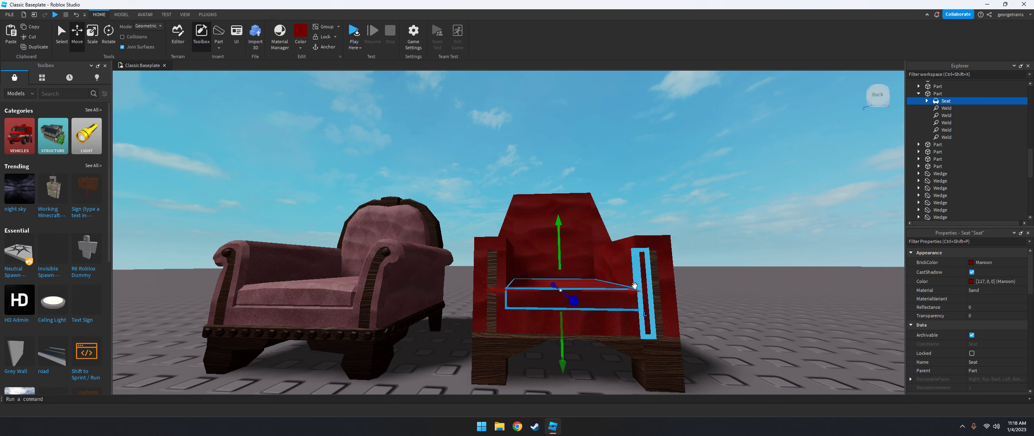
- Try the Seat on the pink reference chair's cushion, then move it back between the red chair's arms
drag(634, 286, 623, 288)
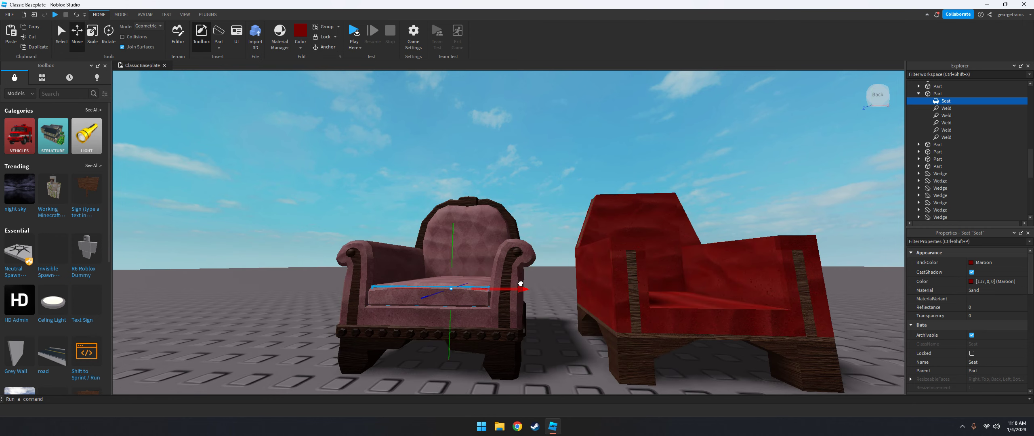
scroll(521, 284, up, 5)
key(ctrl+3)
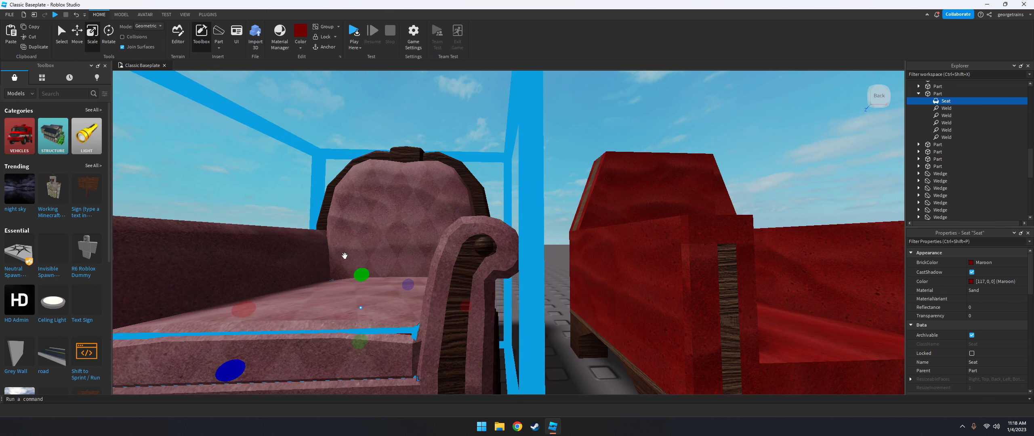
scroll(345, 255, down, 5)
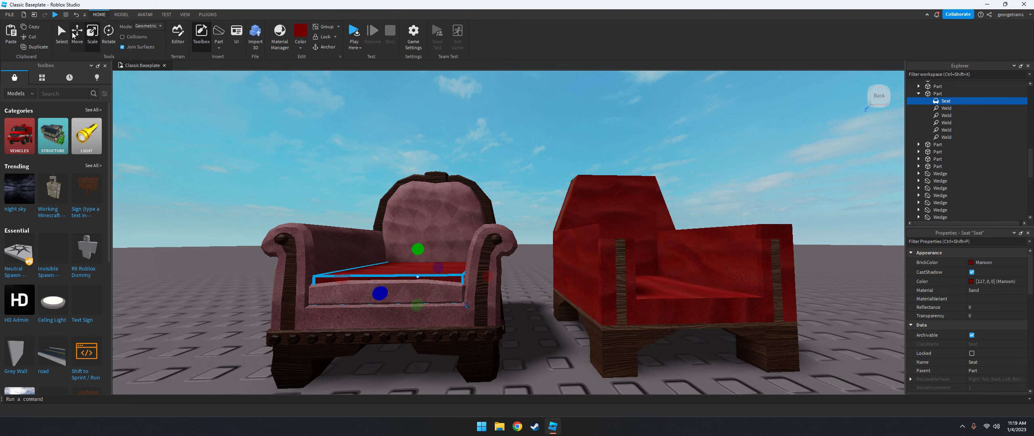
click(77, 32)
right_drag(472, 278, 511, 284)
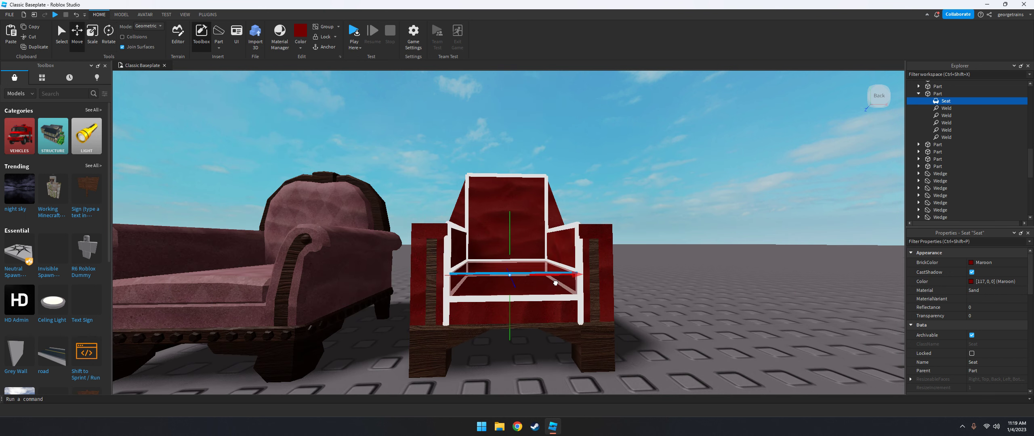
click(729, 291)
right_drag(732, 291, 735, 291)
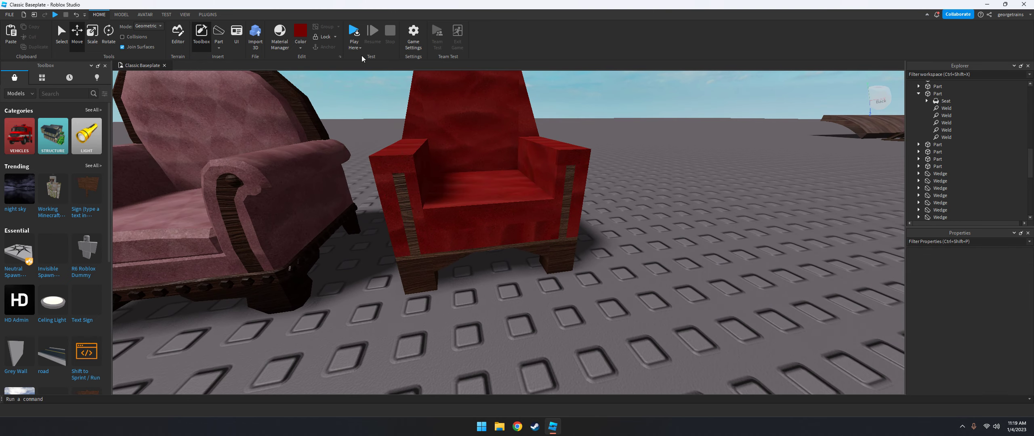
- Reduce the Seat's thickness from its underside so it forms a thinner slab on the red chair
scroll(457, 204, up, 5)
click(457, 203)
right_drag(666, 302, 751, 292)
scroll(464, 171, up, 2)
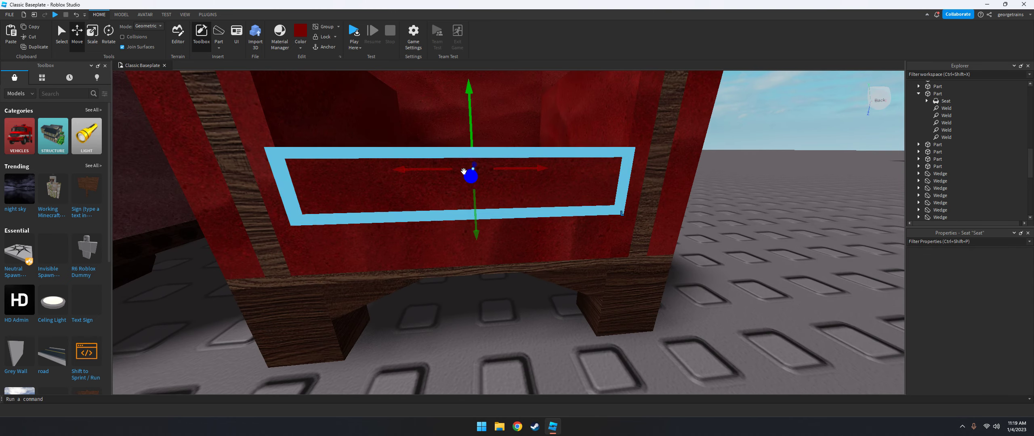
click(92, 32)
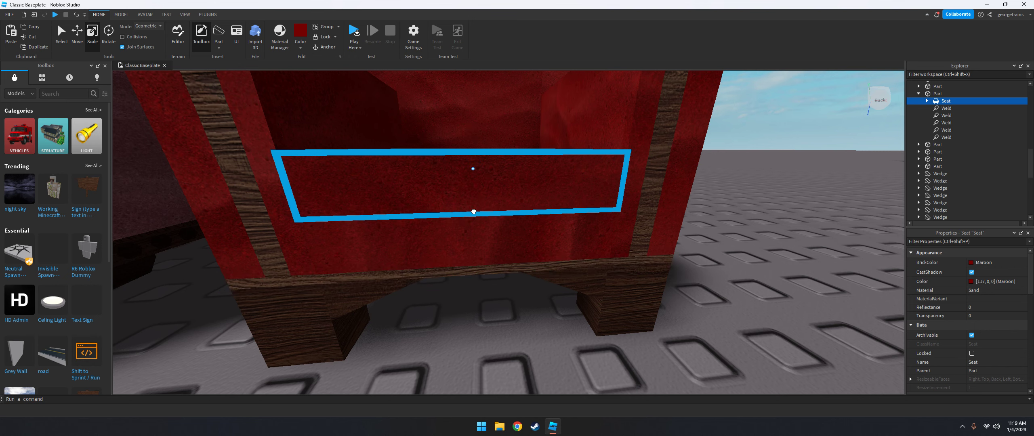
drag(474, 206, 476, 206)
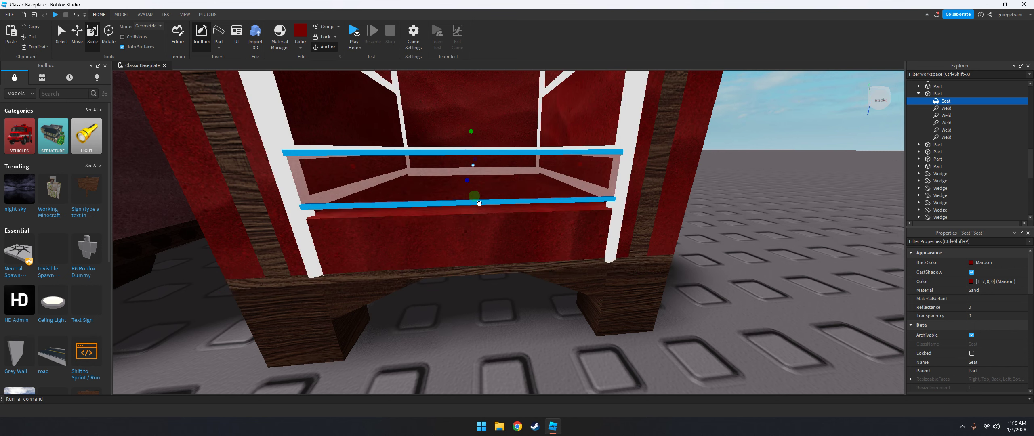
click(767, 266)
right_drag(768, 266, 767, 266)
scroll(767, 266, down, 10)
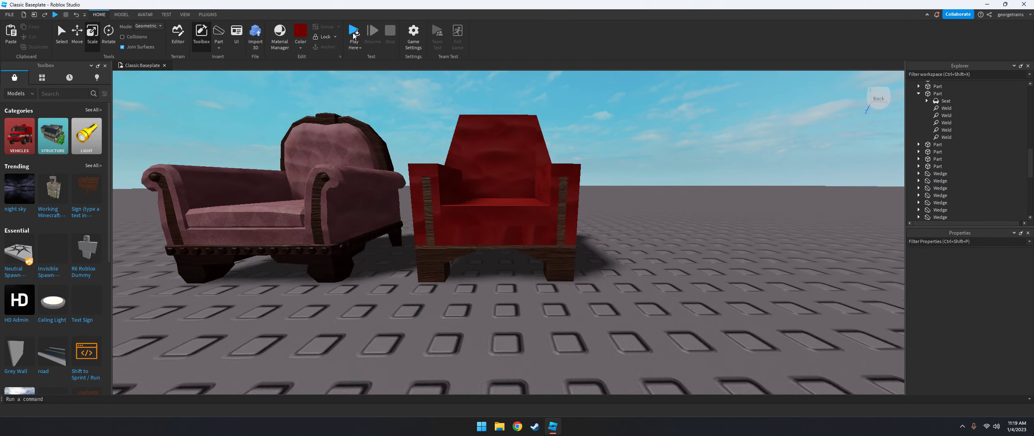
- Playtest the place to check how the character sits in the red chair, and end the test
click(355, 33)
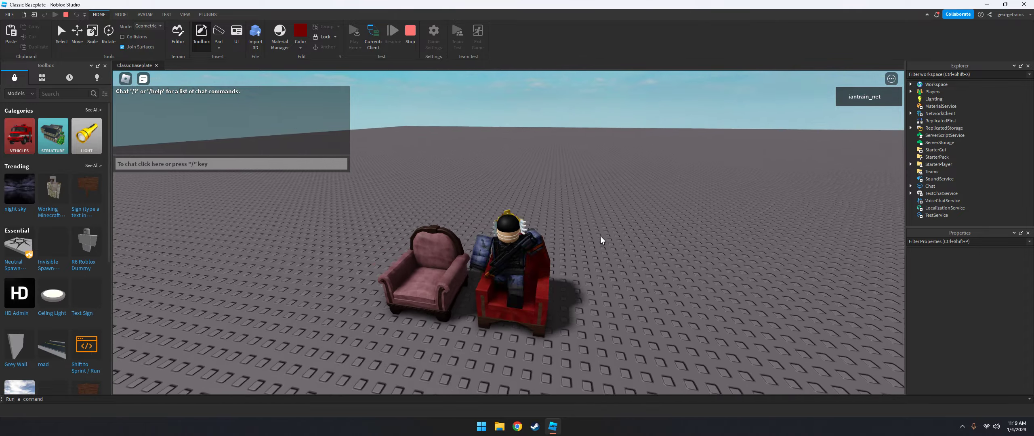
right_drag(601, 239, 601, 238)
scroll(600, 238, down, 5)
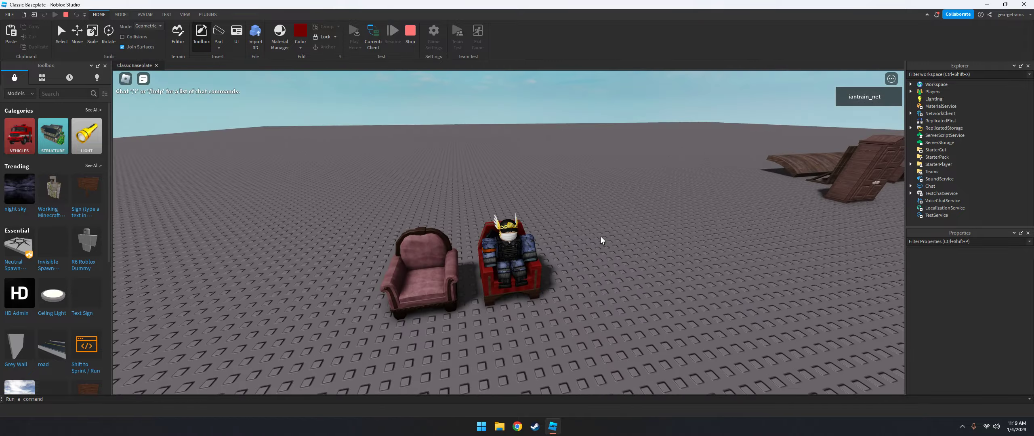
key(space)
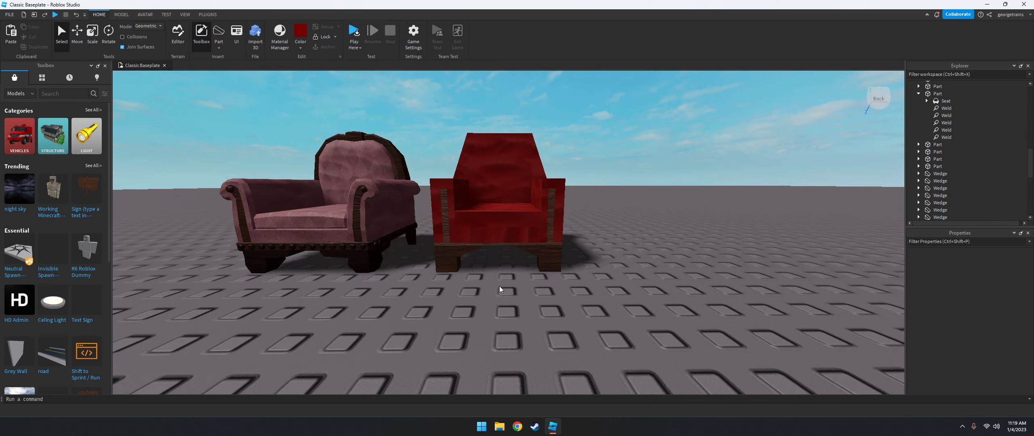
- Group all the red chair's parts into a single model named Chair
right_drag(650, 164, 649, 139)
scroll(650, 139, down, 3)
drag(662, 138, 432, 378)
right_click(433, 378)
click(482, 209)
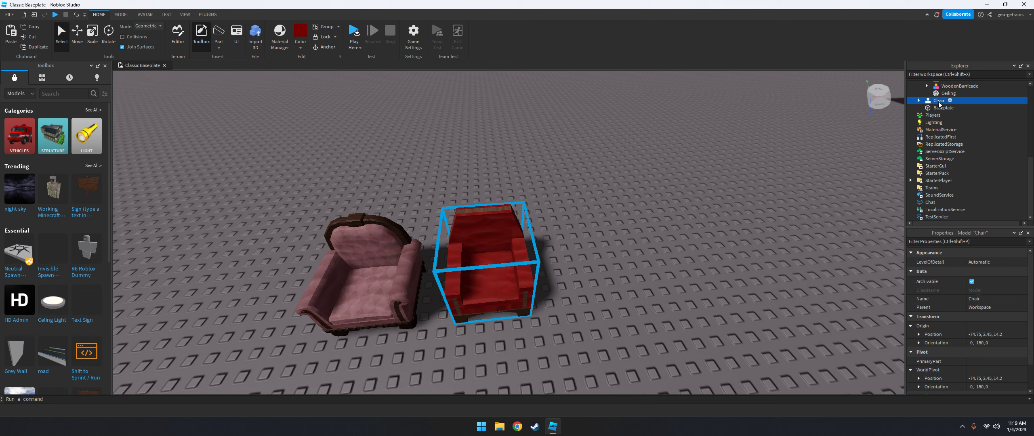
scroll(940, 104, up, 5)
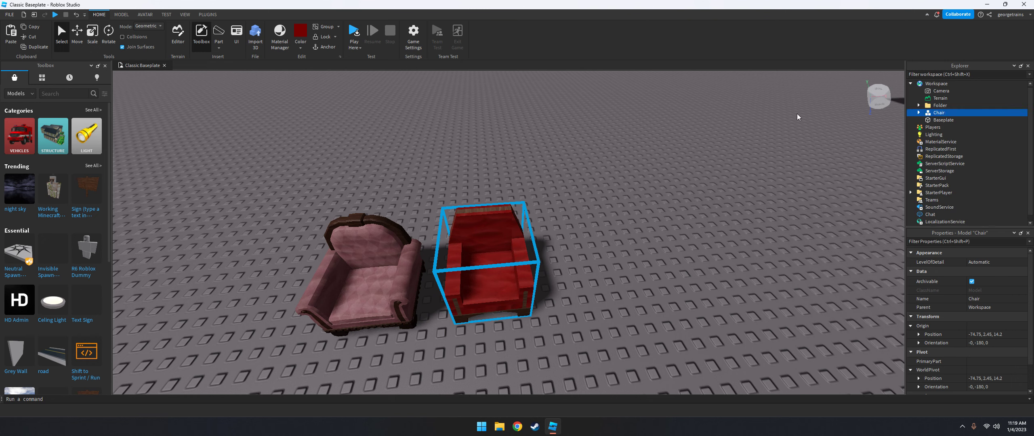
click(797, 117)
scroll(641, 104, down, 5)
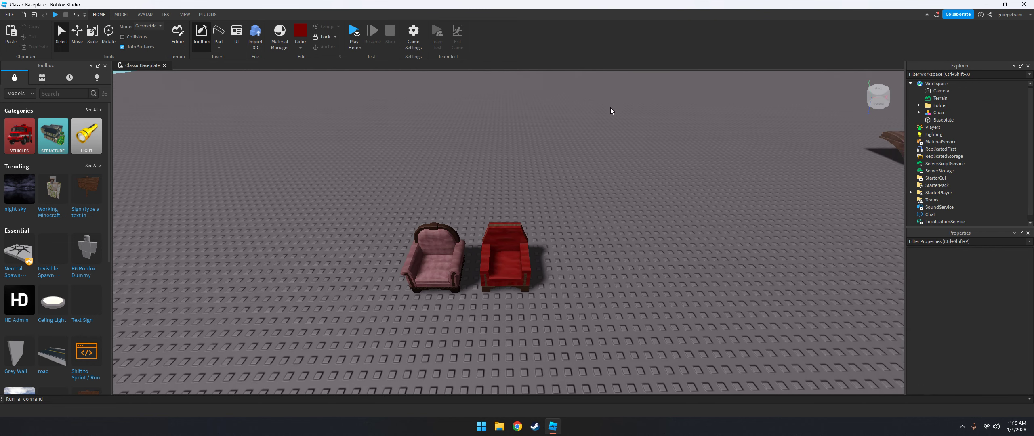